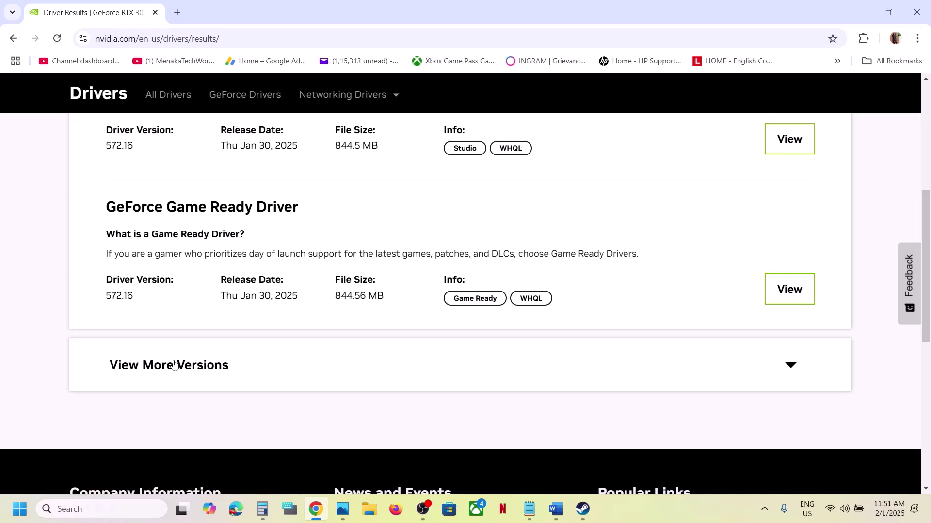
Step: Expand the older driver versions and open the page for GeForce Game Ready Driver 566.36, released Dec 05, 2024
{"action": "left_click", "coordinate": [174, 365]}
{"action": "scroll", "coordinate": [174, 364], "scroll_direction": "down", "scroll_amount": 4}
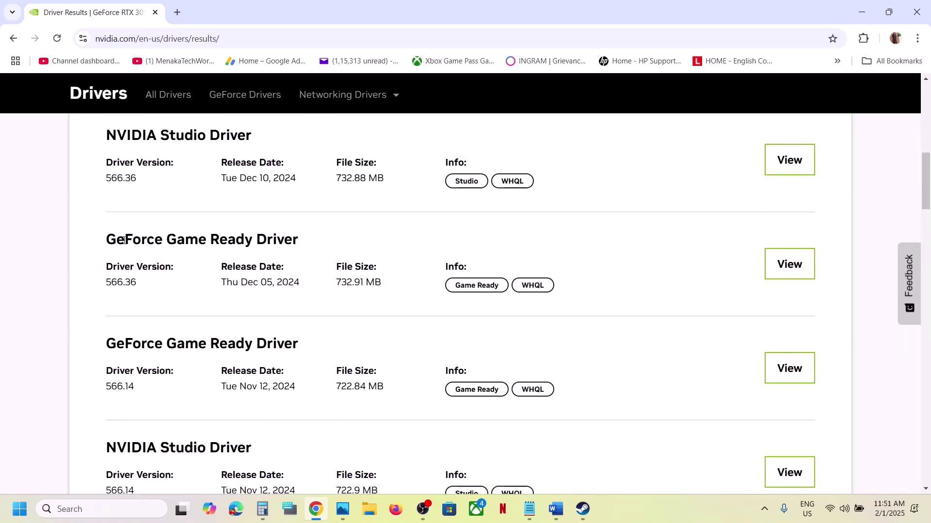
{"action": "left_click_drag", "start_coordinate": [122, 240], "coordinate": [312, 260]}
{"action": "left_click_drag", "start_coordinate": [111, 284], "coordinate": [136, 284]}
{"action": "left_click", "coordinate": [789, 264]}
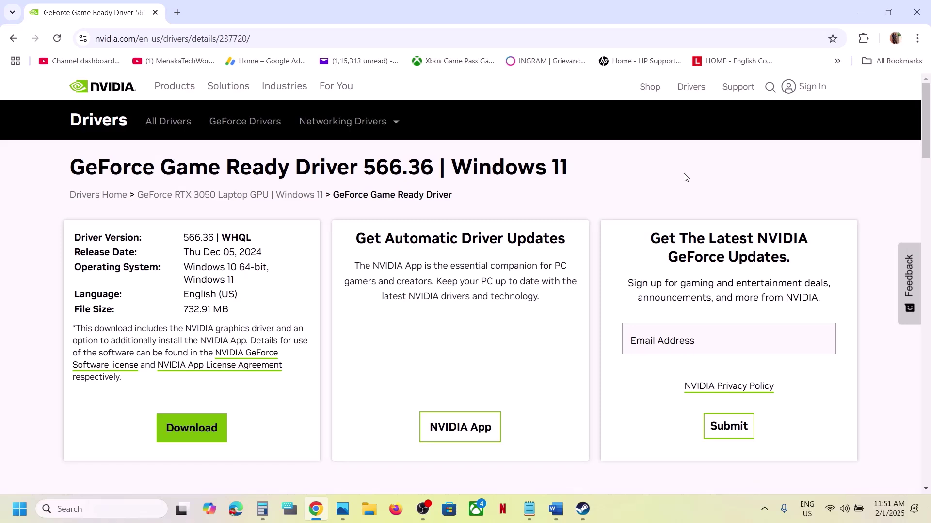
Step: Display the Windows power options that include Restart, and dismiss them
{"action": "left_click", "coordinate": [6, 519]}
{"action": "left_click", "coordinate": [351, 469]}
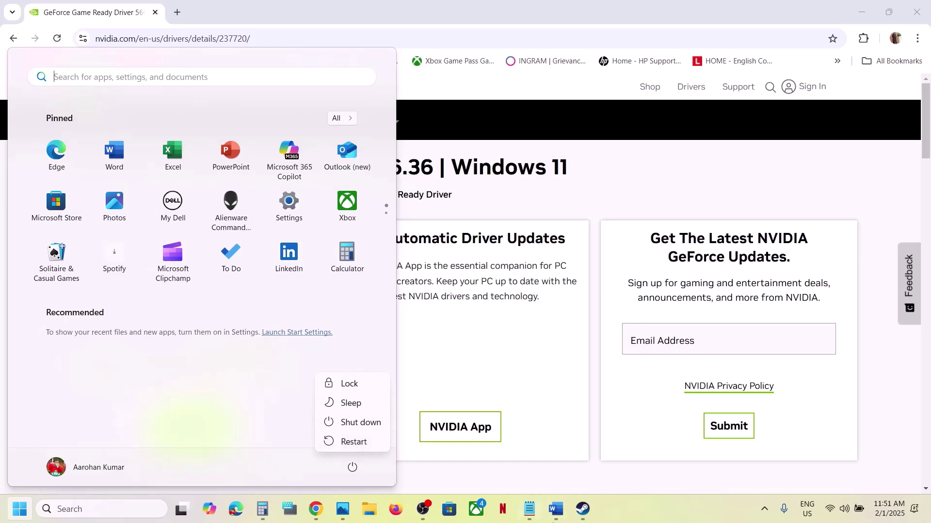
{"action": "left_click", "coordinate": [575, 512]}
Step: Switch to the Step 11 document in Word and copy the step 4 text "AMD Users install optional driver 25.1.1"
{"action": "left_click", "coordinate": [555, 509]}
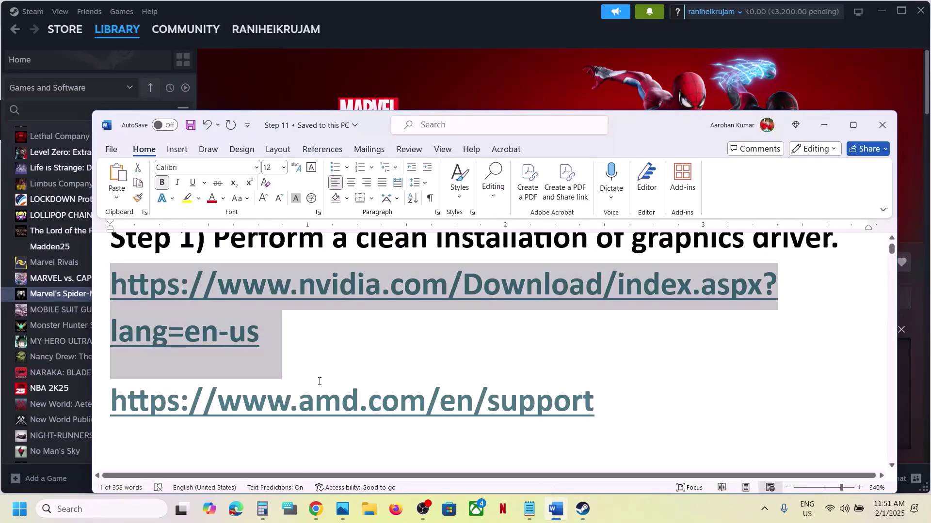
{"action": "scroll", "coordinate": [318, 380], "scroll_direction": "down", "scroll_amount": 4}
{"action": "scroll", "coordinate": [319, 381], "scroll_direction": "down", "scroll_amount": 8}
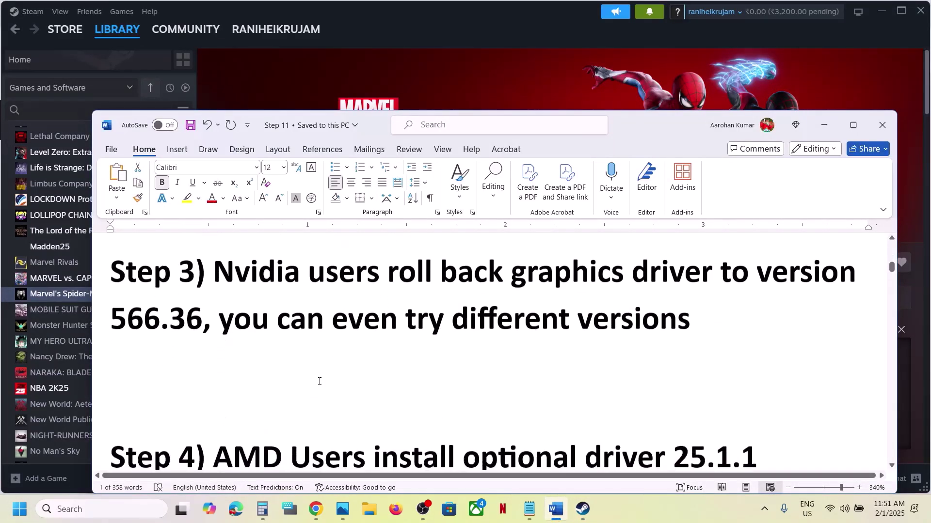
{"action": "scroll", "coordinate": [514, 364], "scroll_direction": "up", "scroll_amount": 1}
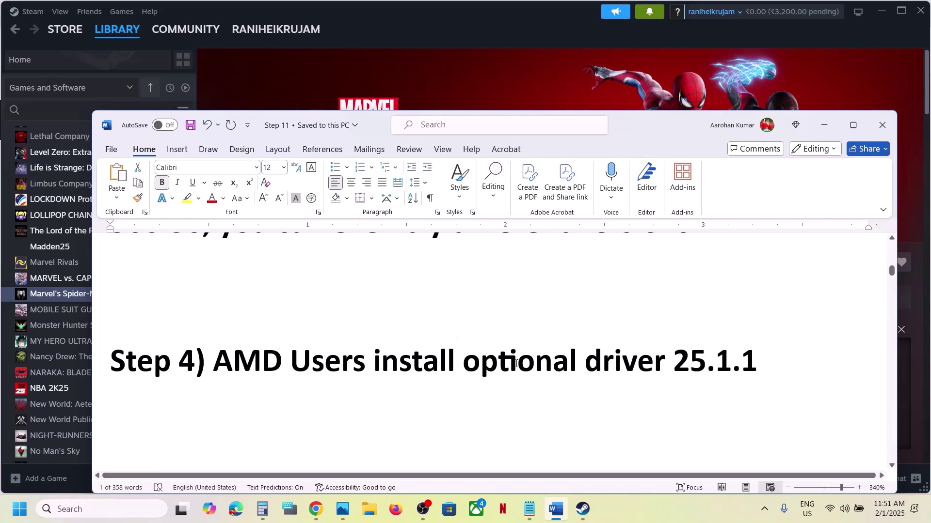
{"action": "left_click", "coordinate": [375, 360]}
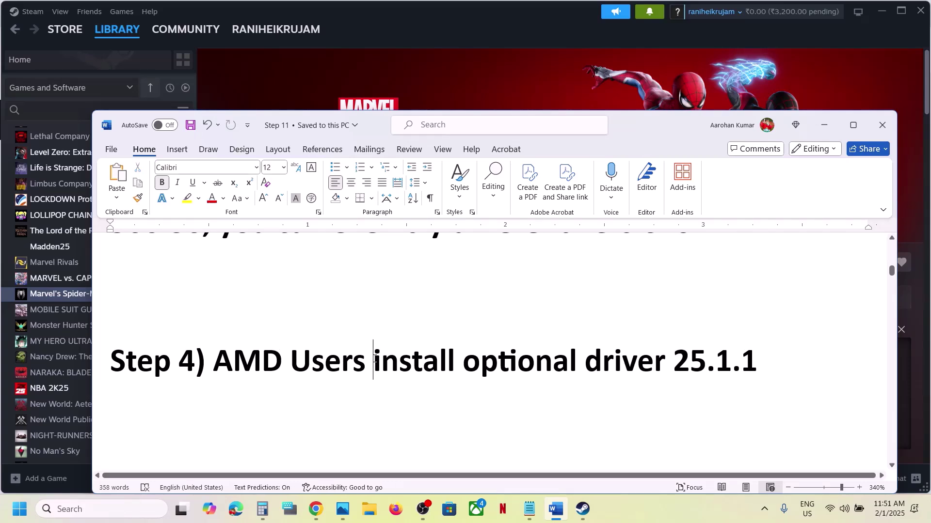
{"action": "left_click_drag", "start_coordinate": [221, 358], "coordinate": [754, 359]}
{"action": "key", "text": "ctrl+c"}
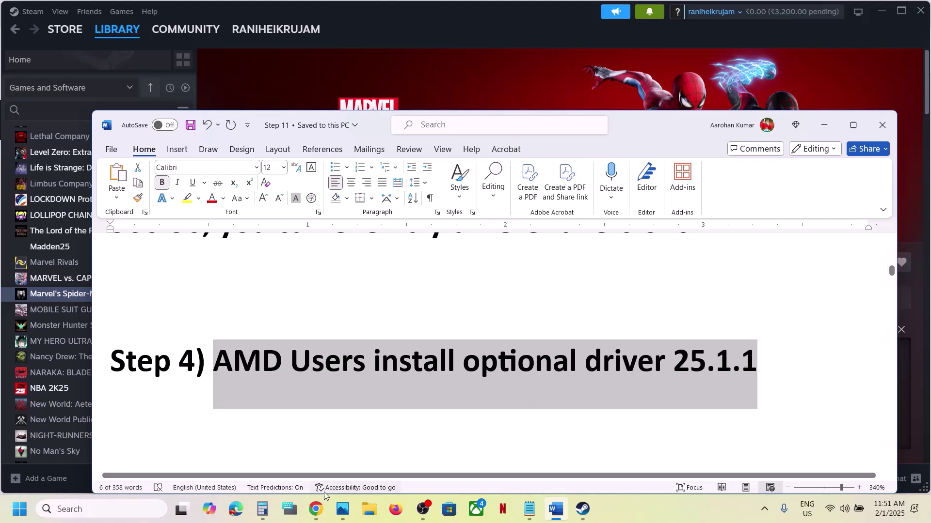
Step: Switch to Chrome and search in a new tab for the copied text "AMD Users install optional driver 25.1.1"
{"action": "left_click", "coordinate": [316, 509]}
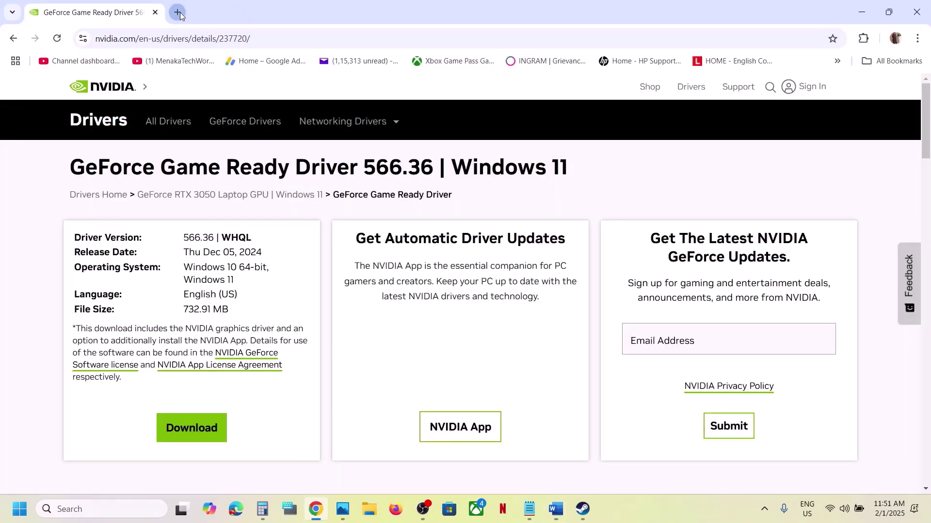
{"action": "left_click", "coordinate": [177, 12]}
{"action": "key", "text": "ctrl+v"}
{"action": "key", "text": "Return"}
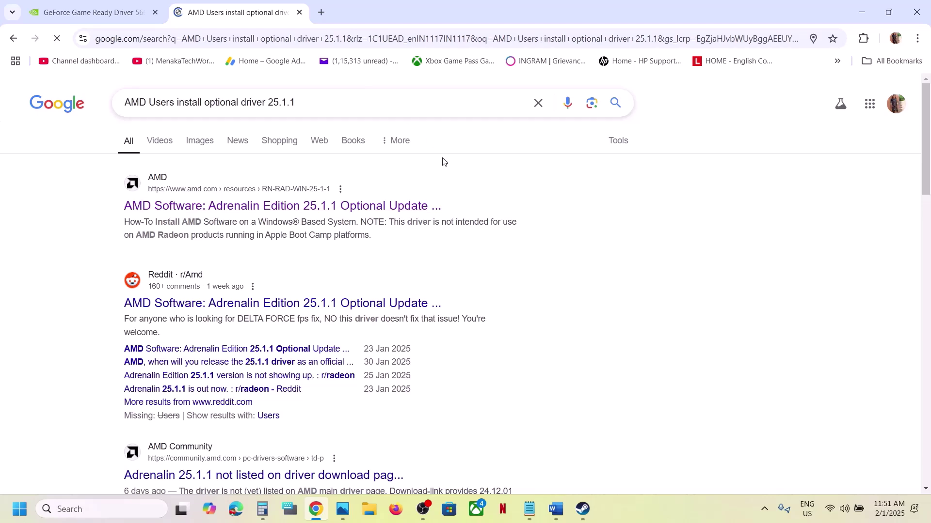
Step: Open AMD's Adrenalin Edition 25.1.1 release notes and download the Optional Update Driver for Windows 10 & Windows 11 64-bit
{"action": "left_click", "coordinate": [293, 211]}
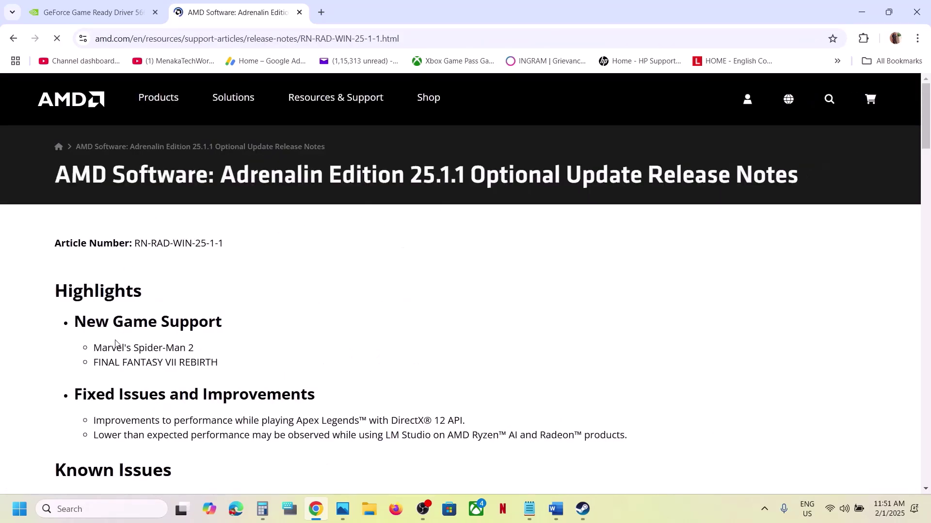
{"action": "left_click_drag", "start_coordinate": [96, 346], "coordinate": [196, 347]}
{"action": "scroll", "coordinate": [197, 342], "scroll_direction": "down", "scroll_amount": 5}
{"action": "scroll", "coordinate": [197, 342], "scroll_direction": "down", "scroll_amount": 3}
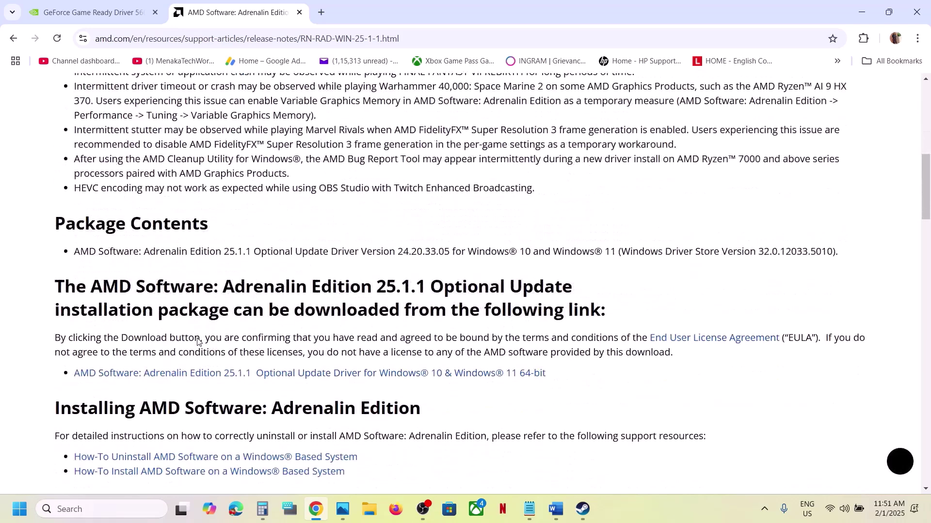
{"action": "left_click", "coordinate": [334, 373]}
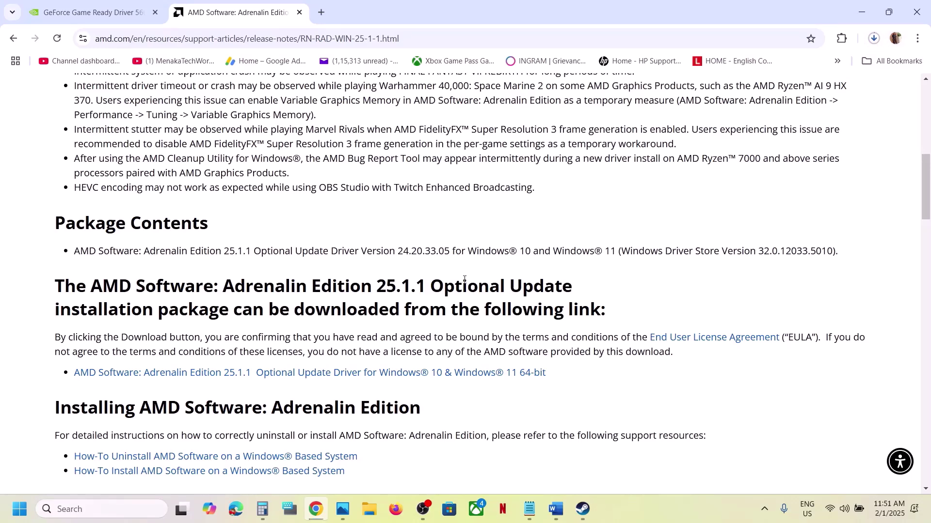
Step: Return to the Word document and read step 5 about disabling DLSS Ray Reconstruction
{"action": "left_click", "coordinate": [582, 509]}
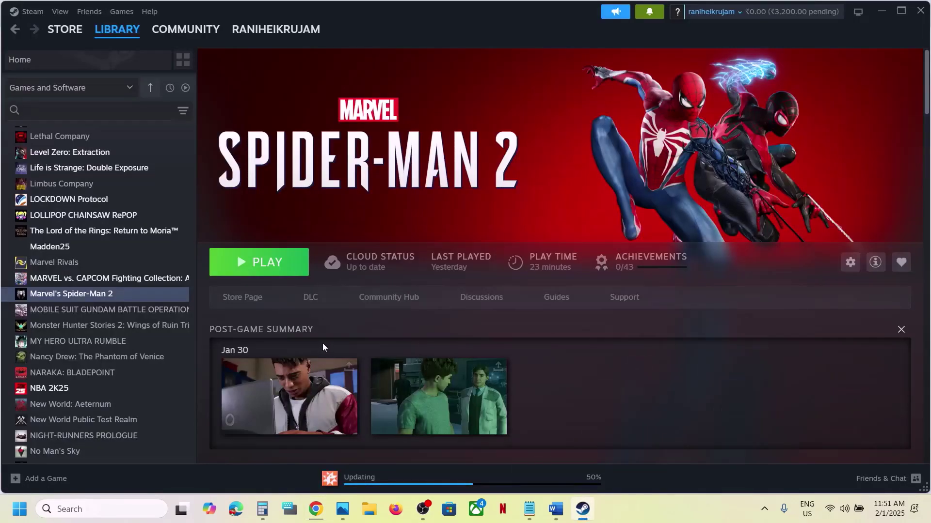
{"action": "left_click", "coordinate": [555, 509]}
{"action": "scroll", "coordinate": [377, 388], "scroll_direction": "down", "scroll_amount": 5}
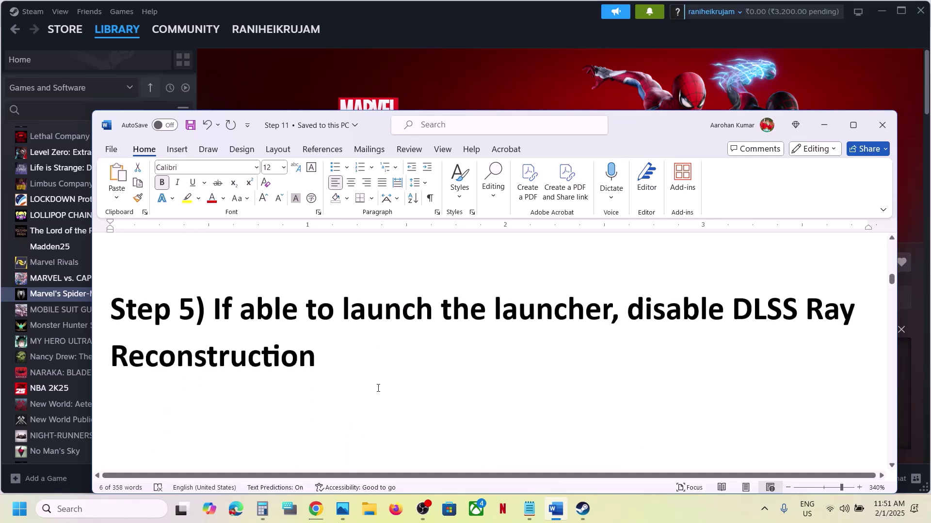
{"action": "left_click_drag", "start_coordinate": [214, 294], "coordinate": [474, 336]}
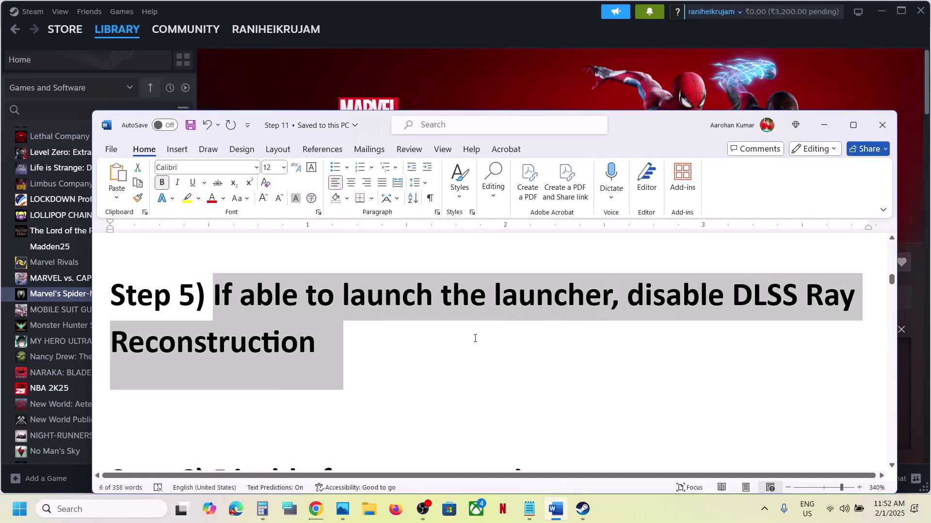
{"action": "left_click", "coordinate": [384, 347]}
Step: Switch to Steam, launch Marvel's Spider-Man 2 and open the settings from its launcher
{"action": "left_click", "coordinate": [374, 73]}
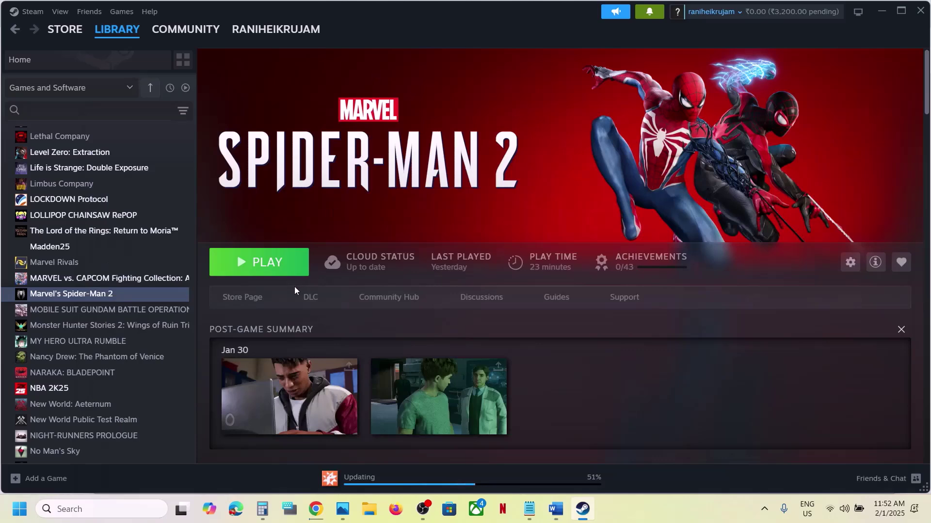
{"action": "left_click", "coordinate": [289, 269]}
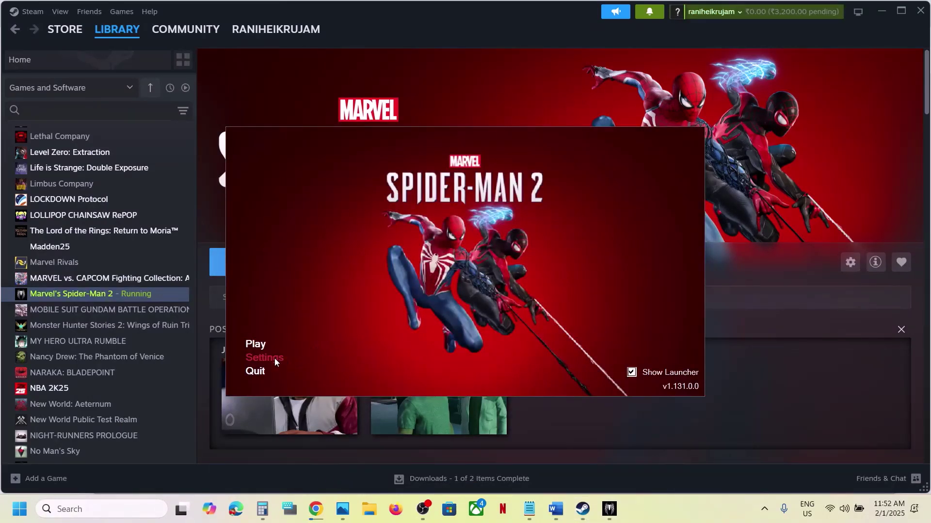
{"action": "left_click", "coordinate": [275, 358]}
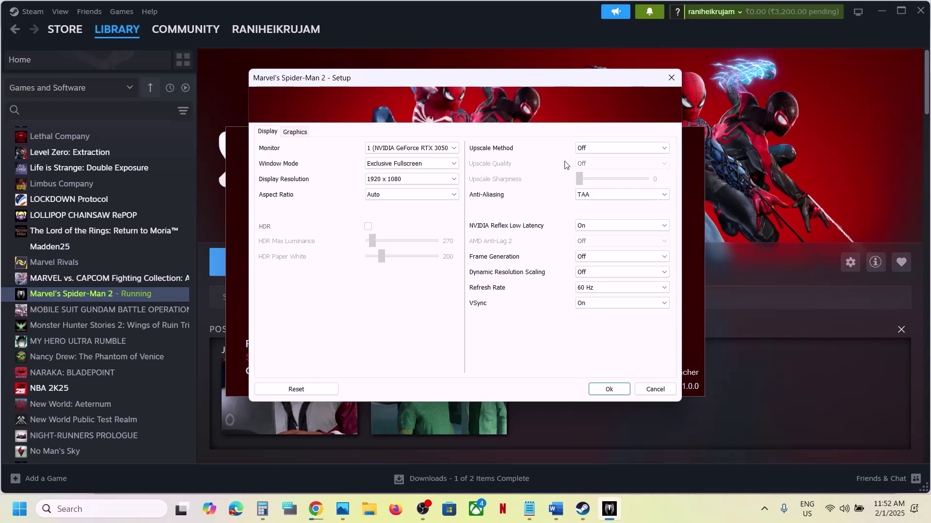
Step: In the graphics settings, try LEGACY for DLSS Ray Reconstruction and set it back to Off
{"action": "left_click", "coordinate": [296, 132]}
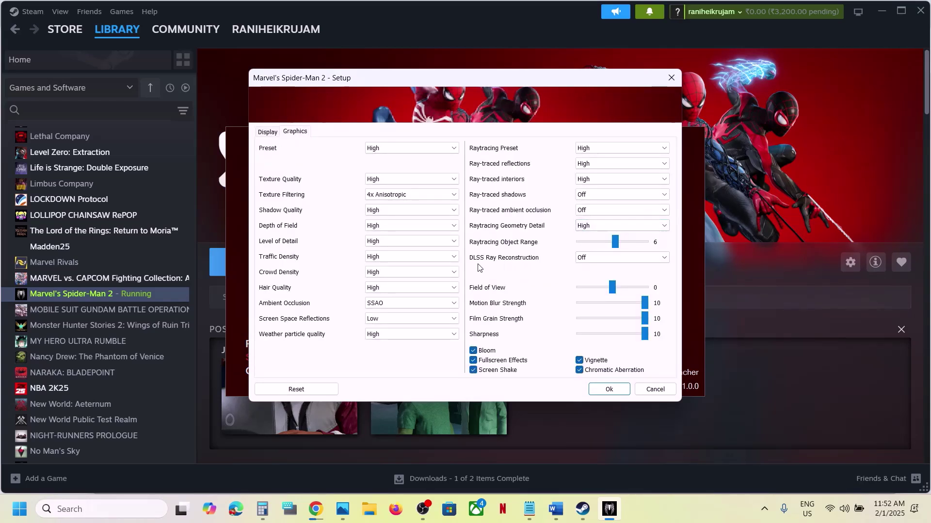
{"action": "left_click", "coordinate": [589, 257]}
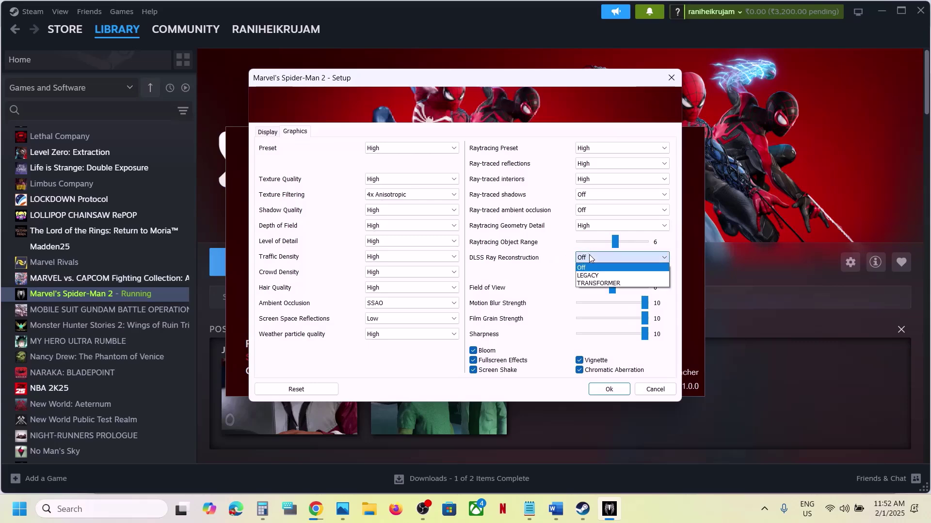
{"action": "left_click", "coordinate": [621, 276]}
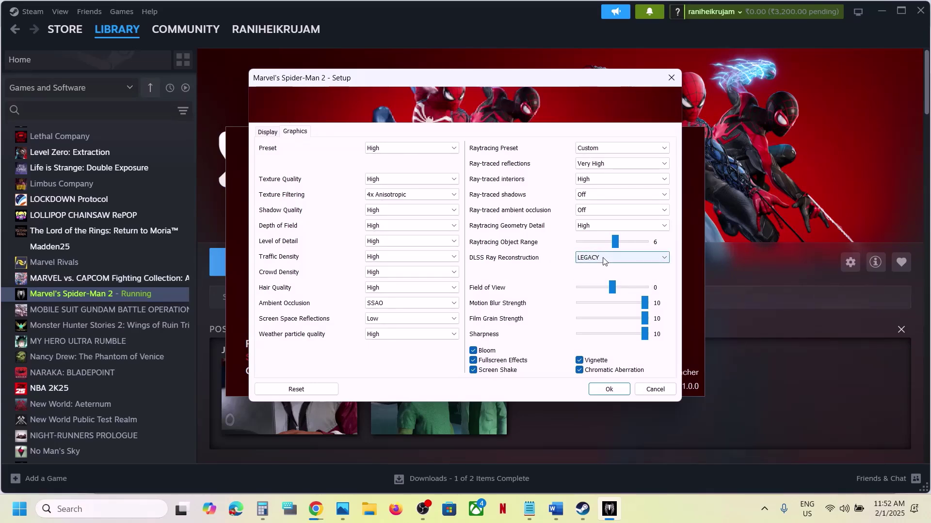
{"action": "left_click", "coordinate": [603, 260]}
{"action": "left_click", "coordinate": [604, 267]}
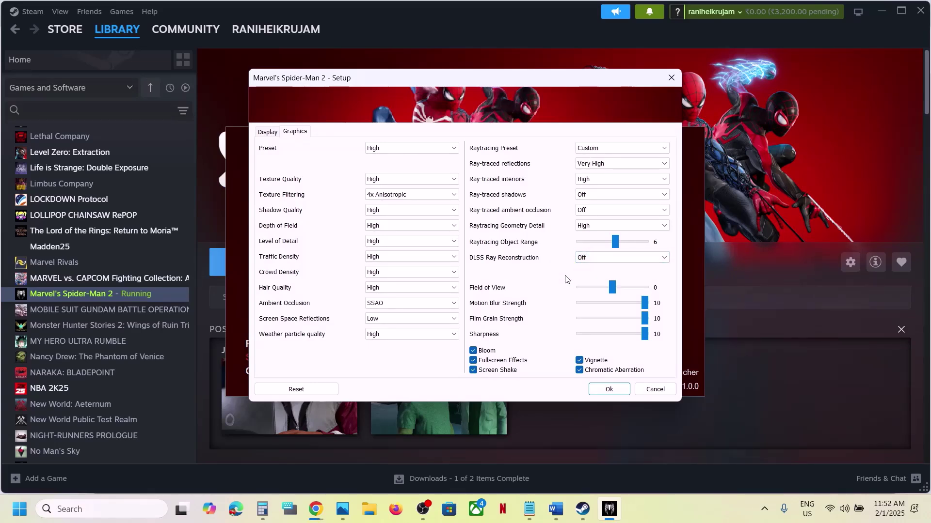
Step: Highlight "Disable frame generation" under step 6 in the Word document, and minimize the document
{"action": "left_click", "coordinate": [556, 513]}
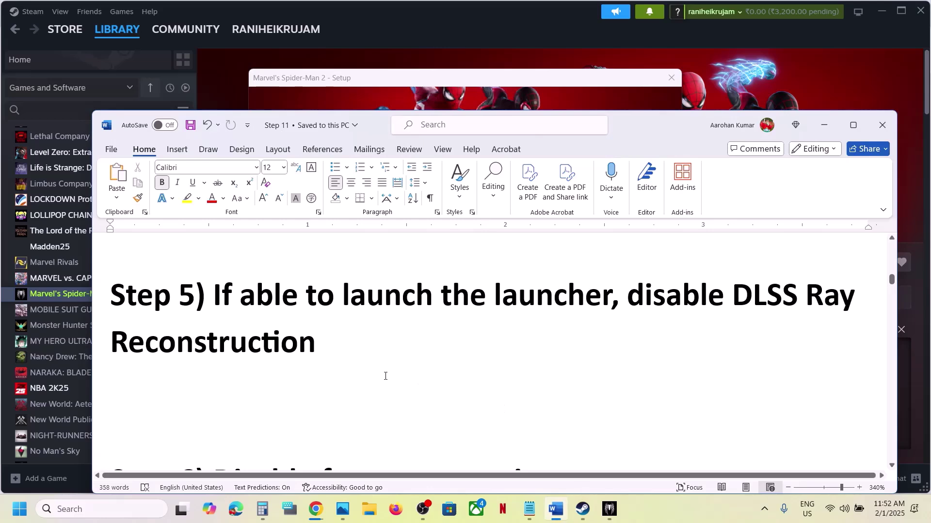
{"action": "scroll", "coordinate": [385, 376], "scroll_direction": "down", "scroll_amount": 3}
{"action": "left_click_drag", "start_coordinate": [214, 352], "coordinate": [563, 351]}
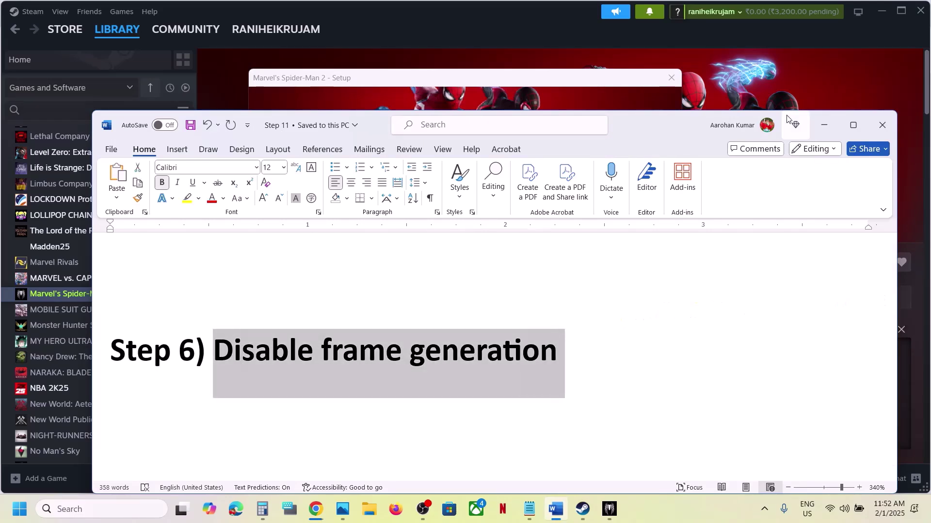
{"action": "left_click", "coordinate": [824, 126]}
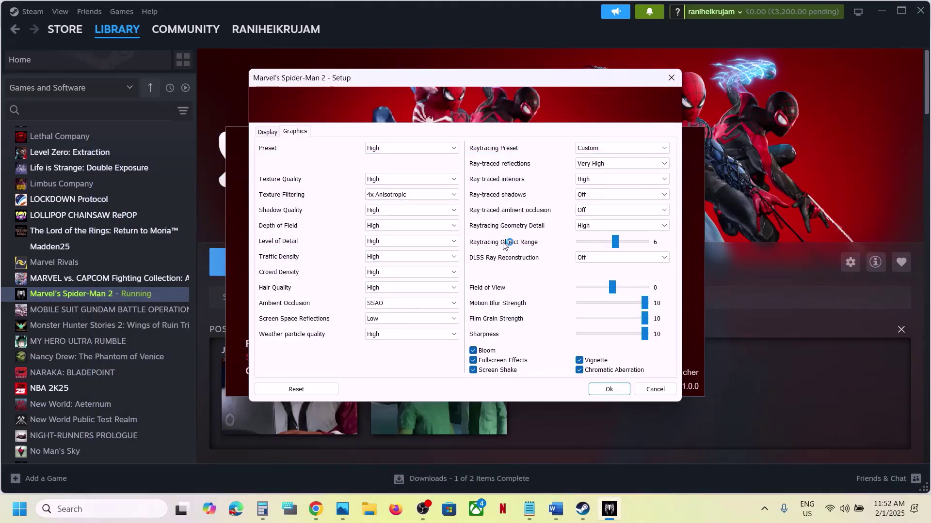
Step: Set Frame Generation to Off in the game's display settings
{"action": "left_click", "coordinate": [266, 133]}
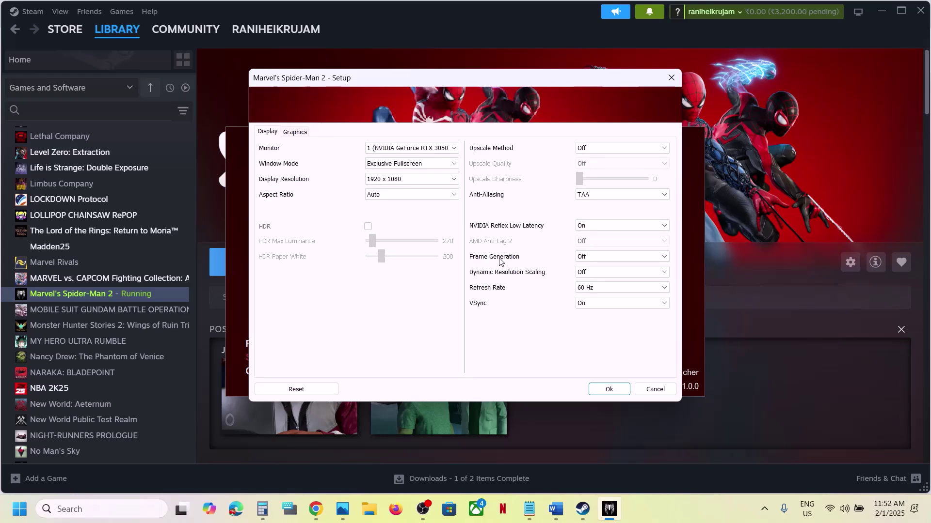
{"action": "left_click", "coordinate": [595, 258]}
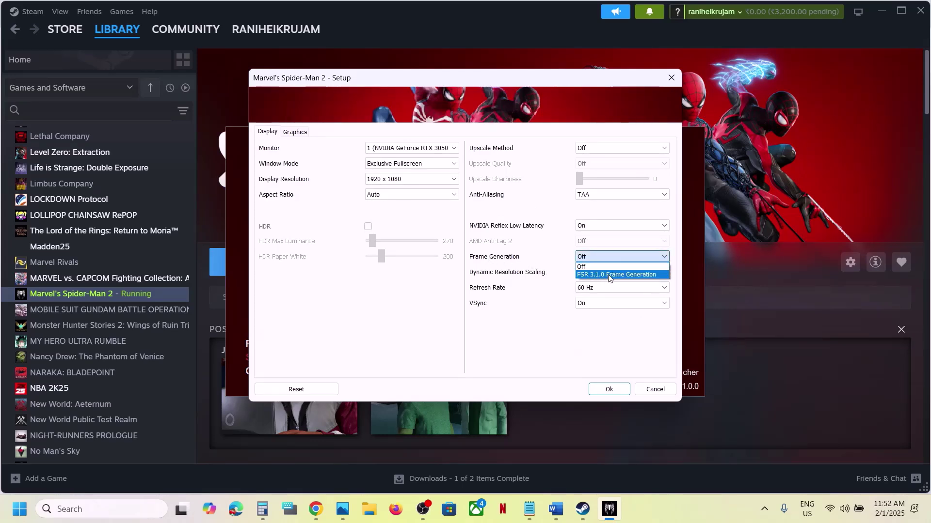
{"action": "left_click", "coordinate": [590, 268]}
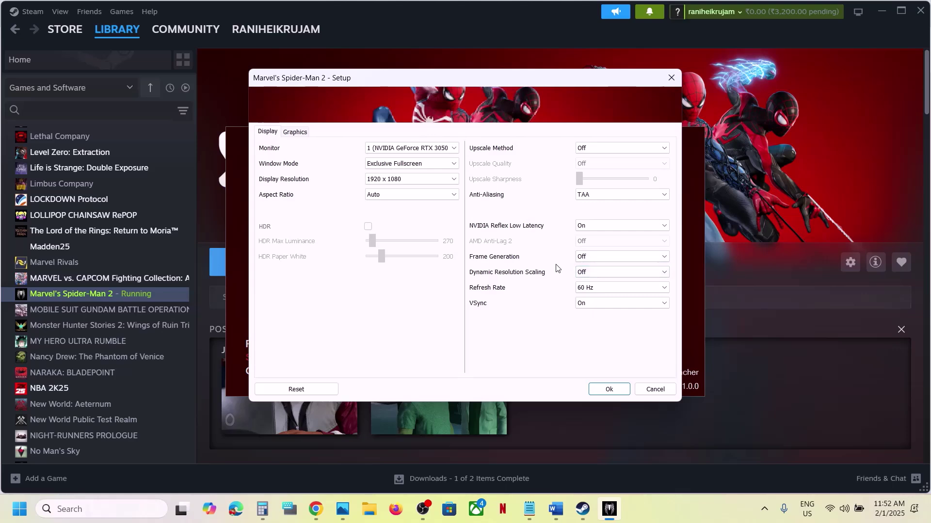
Step: Read the instruction following step 6 in the Word document, and minimize the document
{"action": "left_click", "coordinate": [556, 509]}
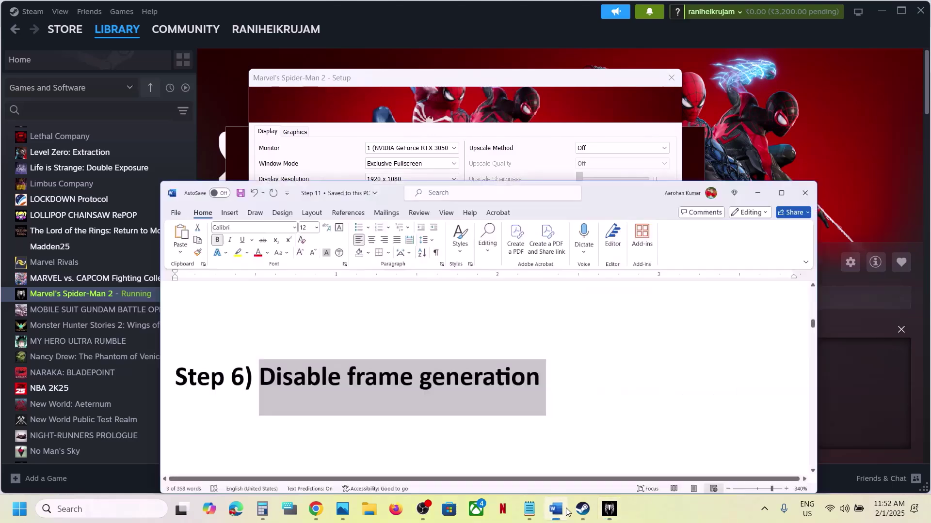
{"action": "scroll", "coordinate": [436, 383], "scroll_direction": "down", "scroll_amount": 5}
{"action": "mouse_move", "coordinate": [284, 364]}
{"action": "left_mouse_down"}
{"action": "mouse_move", "coordinate": [496, 365]}
{"action": "mouse_move", "coordinate": [245, 363]}
{"action": "left_mouse_up"}
{"action": "left_click", "coordinate": [495, 364]}
{"action": "left_click", "coordinate": [824, 125]}
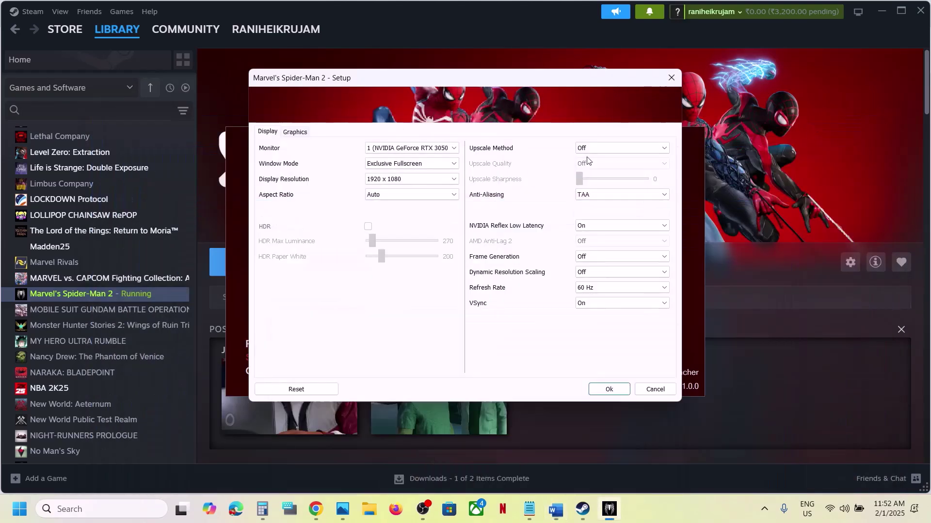
Step: Set the Raytracing Preset to Off in the game's graphics settings
{"action": "left_click", "coordinate": [291, 133]}
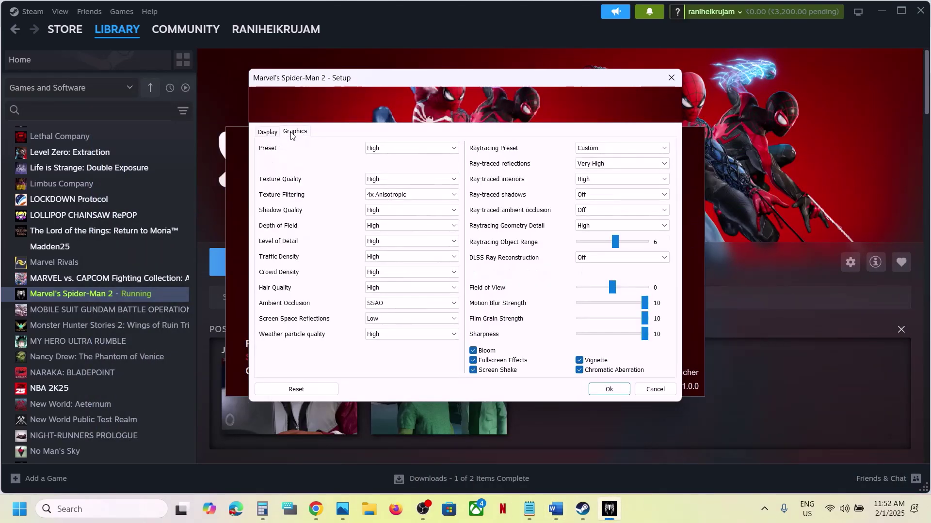
{"action": "left_click", "coordinate": [625, 150]}
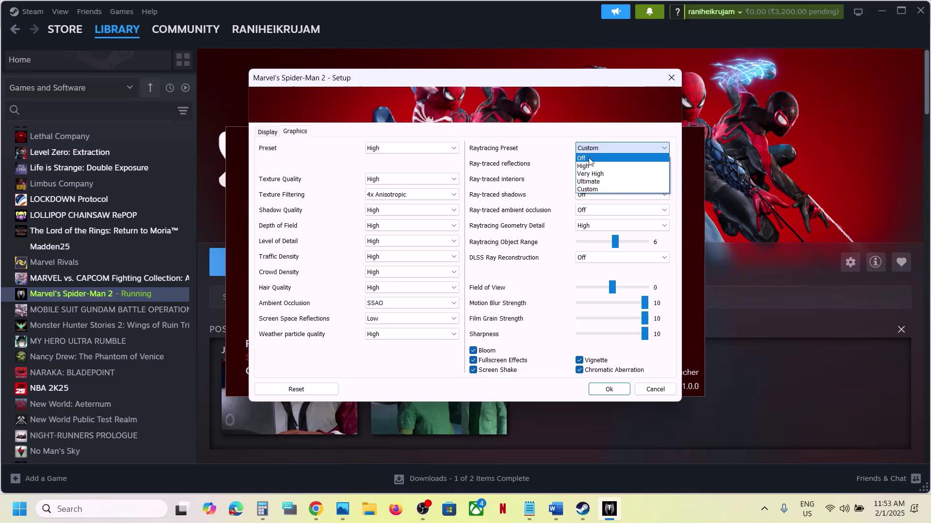
{"action": "left_click", "coordinate": [590, 160]}
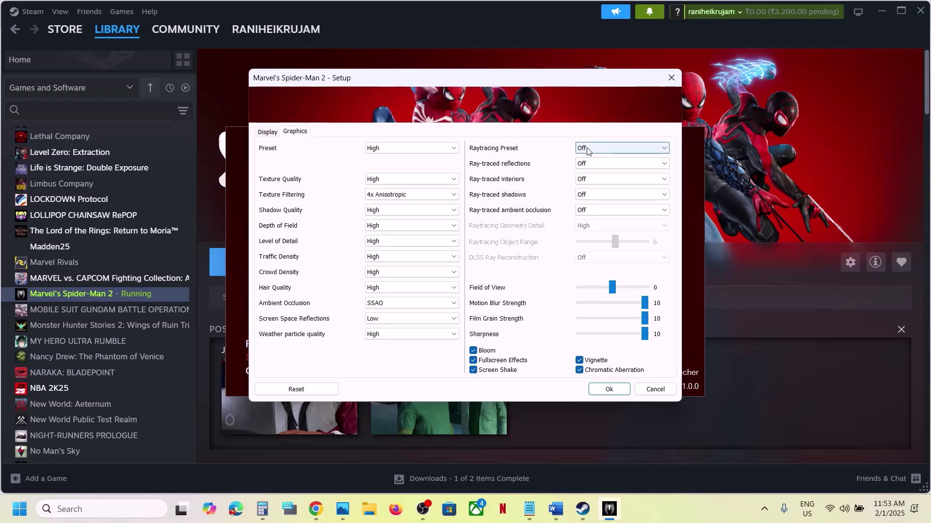
Step: Highlight "Set raytracing to high" under step 8 in the Word document, and set the game's Raytracing Preset to High
{"action": "left_click", "coordinate": [556, 509]}
{"action": "scroll", "coordinate": [420, 328], "scroll_direction": "down", "scroll_amount": 4}
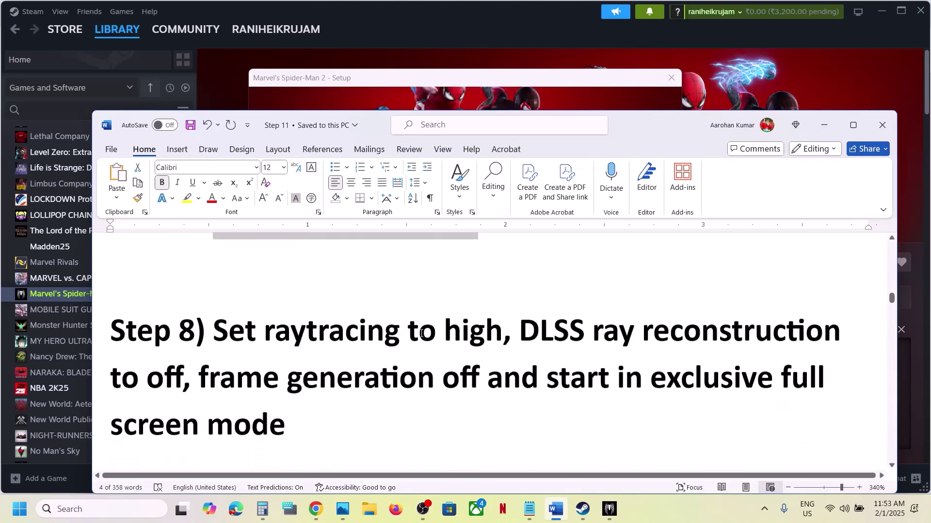
{"action": "left_click_drag", "start_coordinate": [214, 320], "coordinate": [502, 322]}
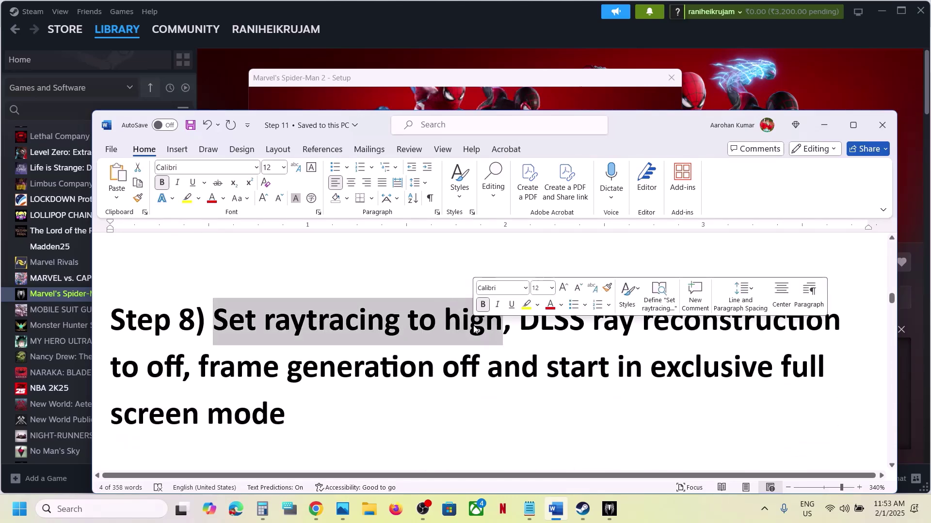
{"action": "left_click", "coordinate": [823, 126]}
{"action": "left_click", "coordinate": [599, 147]}
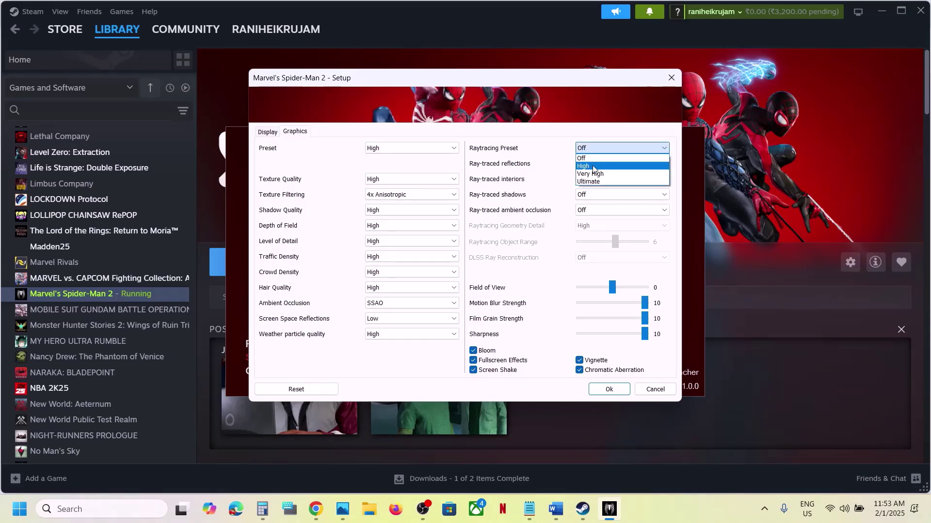
{"action": "left_click", "coordinate": [593, 167]}
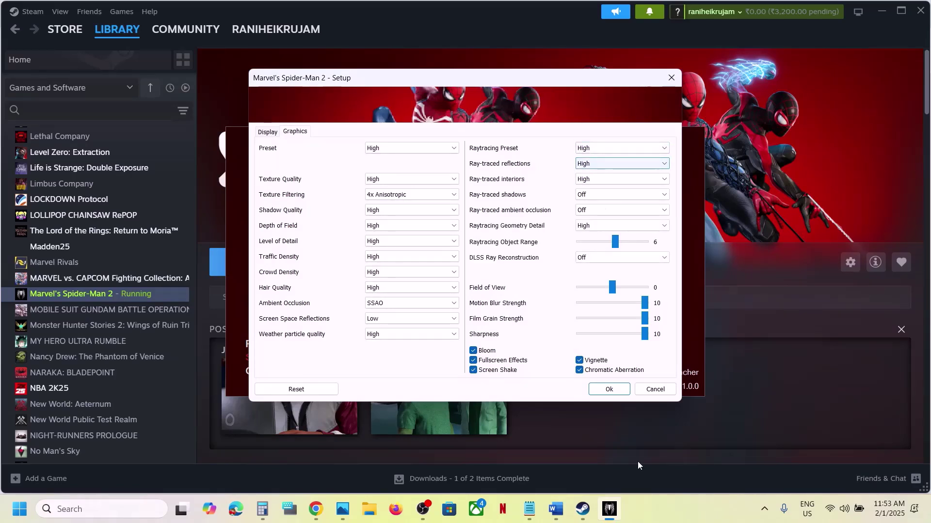
Step: Highlight "DLSS ray reconstruction to off" under step 8 in the Word document, and check that option in the game's graphics settings
{"action": "left_click", "coordinate": [556, 510]}
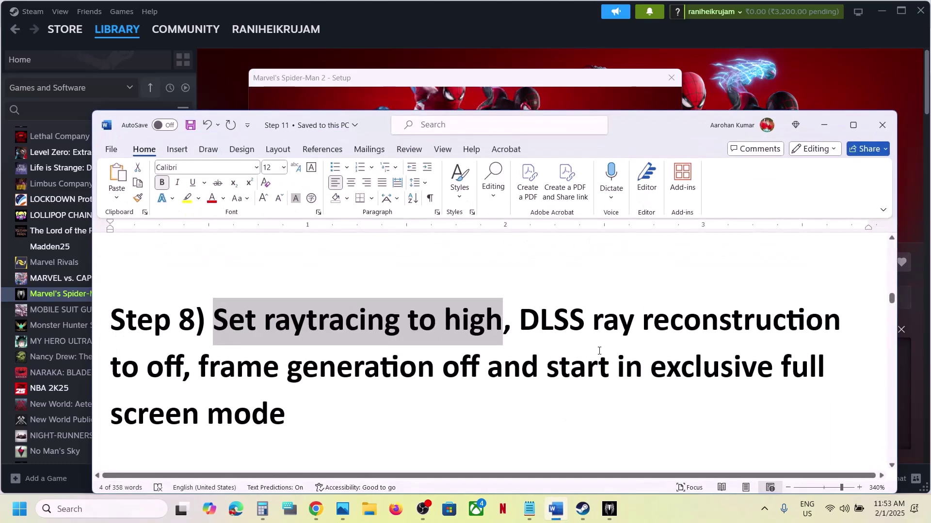
{"action": "left_click_drag", "start_coordinate": [549, 319], "coordinate": [195, 368]}
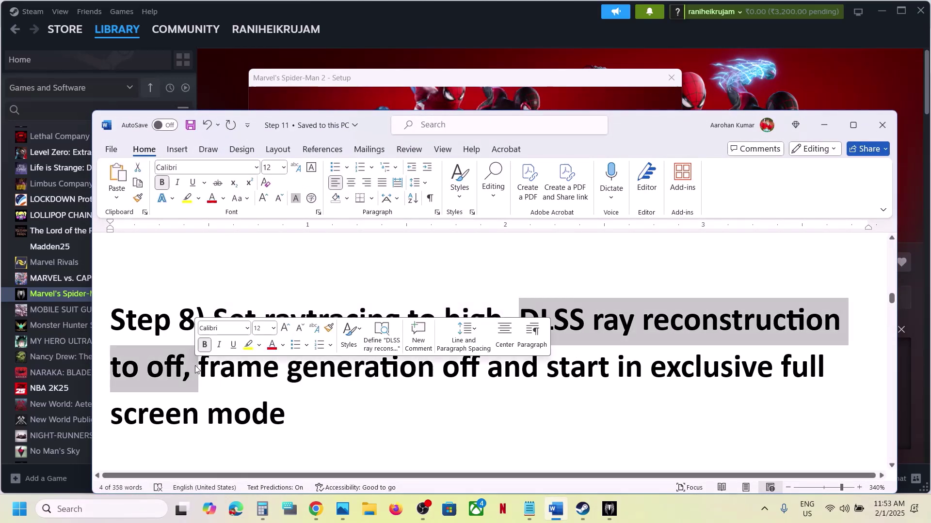
{"action": "left_click", "coordinate": [824, 125]}
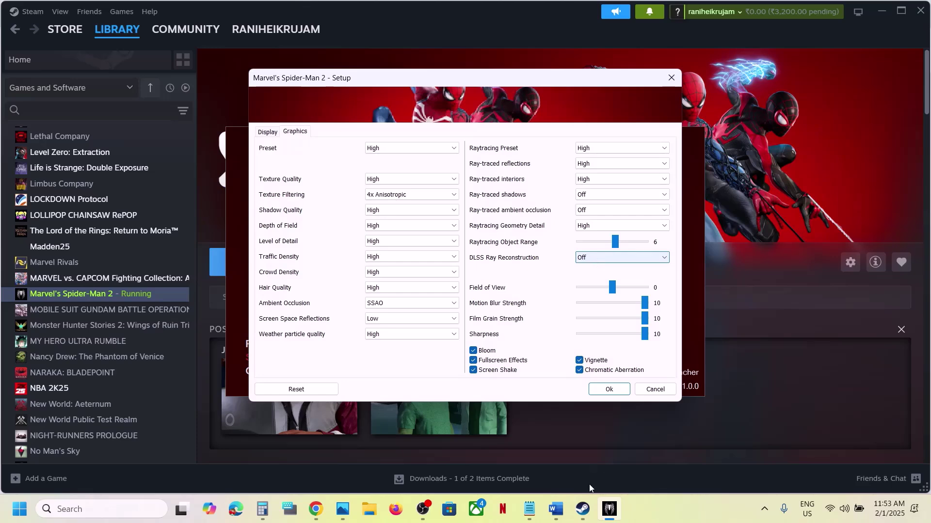
Step: Highlight "frame generation" under step 8 in the Word document, and check the Frame Generation option in the game's display settings
{"action": "left_click", "coordinate": [556, 509]}
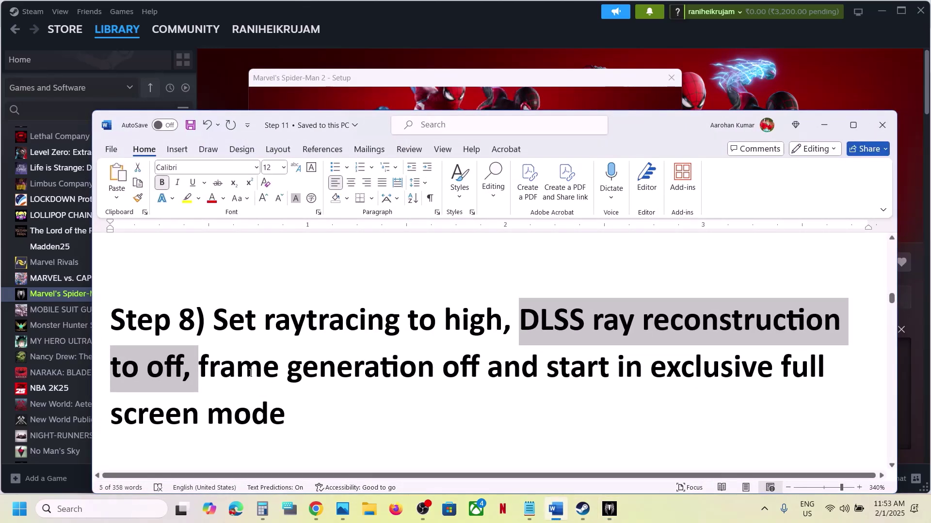
{"action": "left_click_drag", "start_coordinate": [250, 373], "coordinate": [433, 370]}
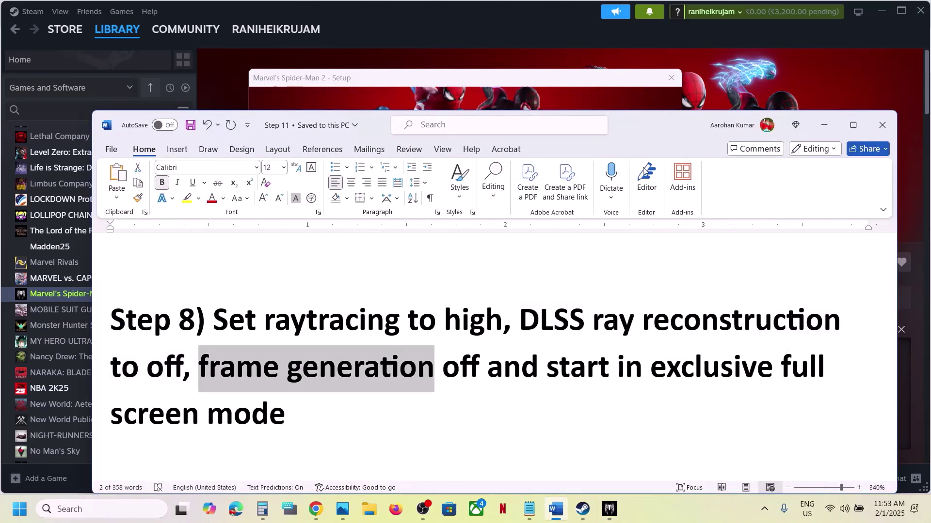
{"action": "left_click", "coordinate": [823, 125]}
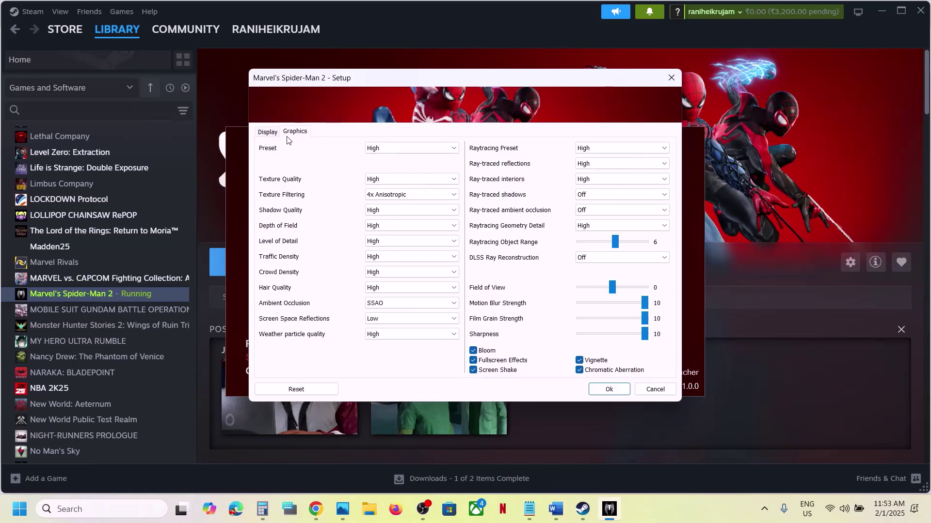
{"action": "left_click", "coordinate": [267, 132]}
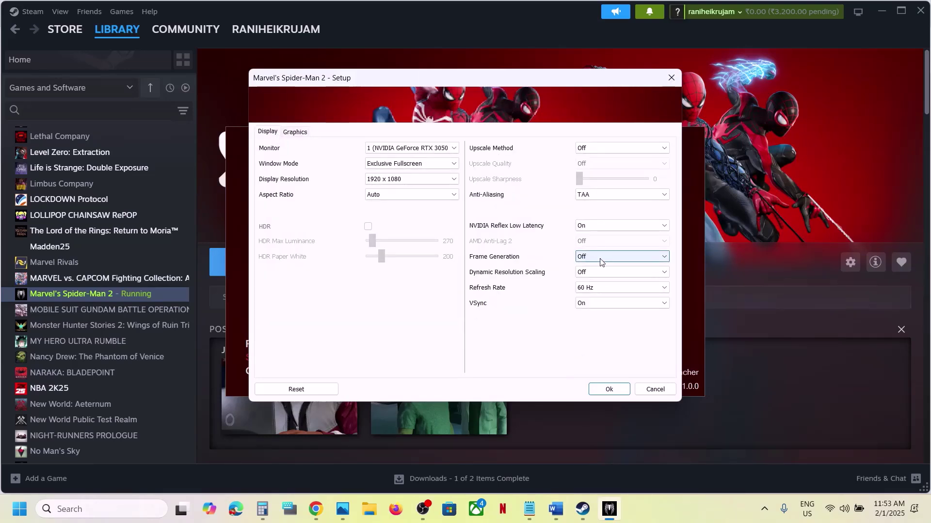
{"action": "left_click", "coordinate": [293, 134]}
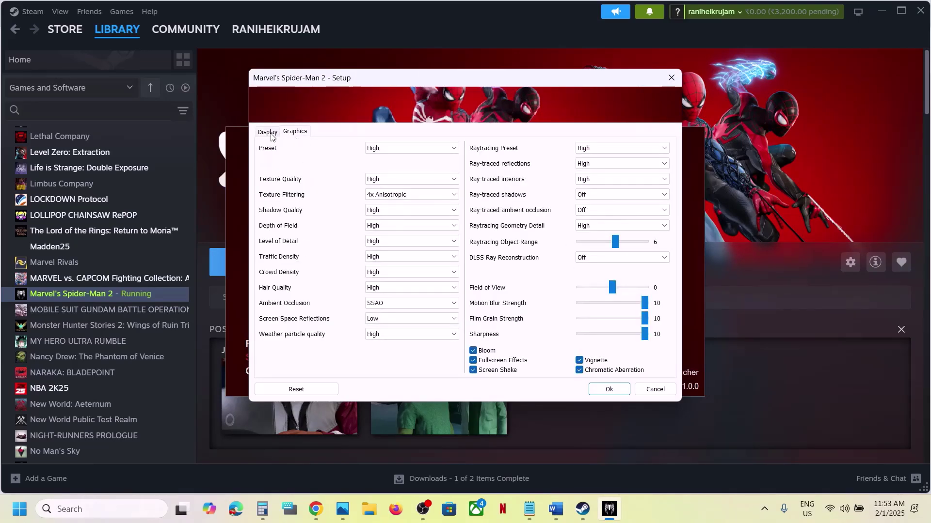
Step: Set the Window Mode to Exclusive Fullscreen in the game's display settings and save the settings
{"action": "left_click", "coordinate": [269, 133]}
{"action": "left_click", "coordinate": [425, 165]}
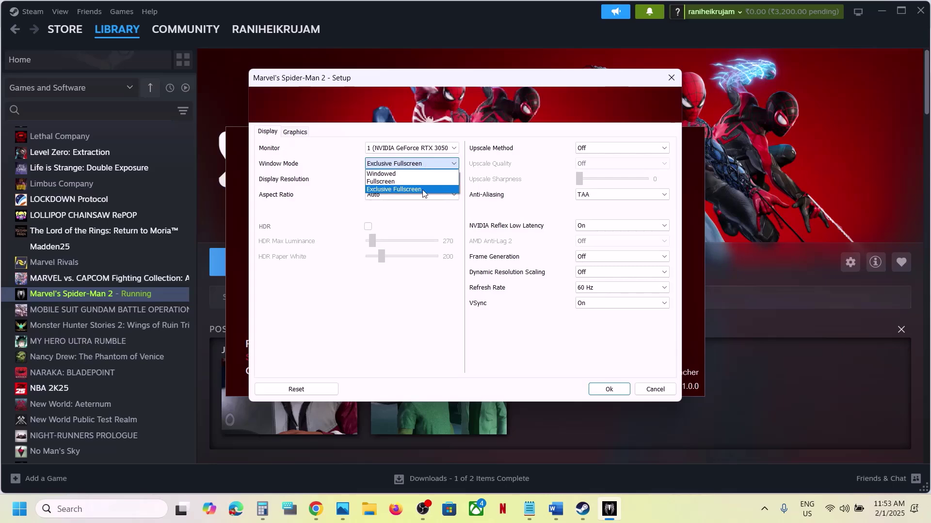
{"action": "left_click", "coordinate": [422, 190]}
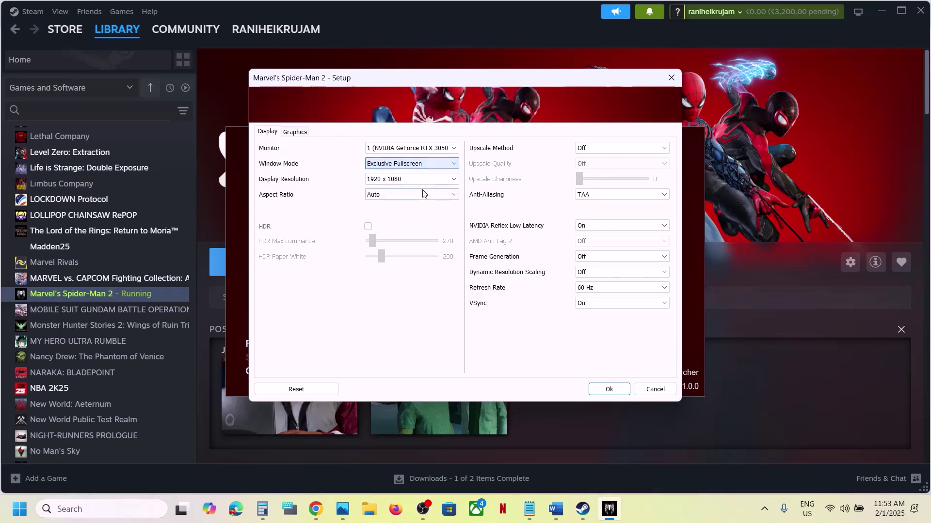
{"action": "left_click", "coordinate": [608, 388]}
Step: Read step 9 about disabling HDR in the Word document, and check the HDR option in the launcher's display settings
{"action": "left_click", "coordinate": [555, 509]}
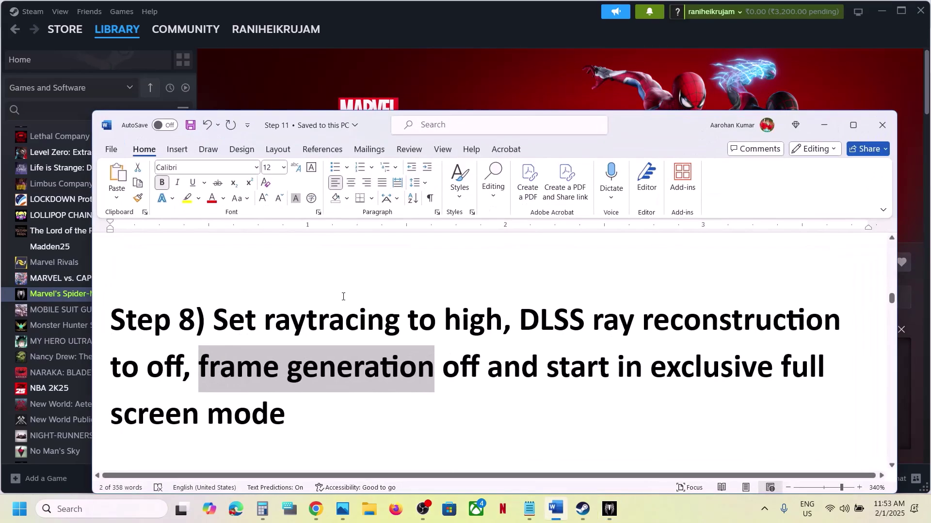
{"action": "scroll", "coordinate": [343, 296], "scroll_direction": "down", "scroll_amount": 2}
{"action": "scroll", "coordinate": [343, 297], "scroll_direction": "down", "scroll_amount": 3}
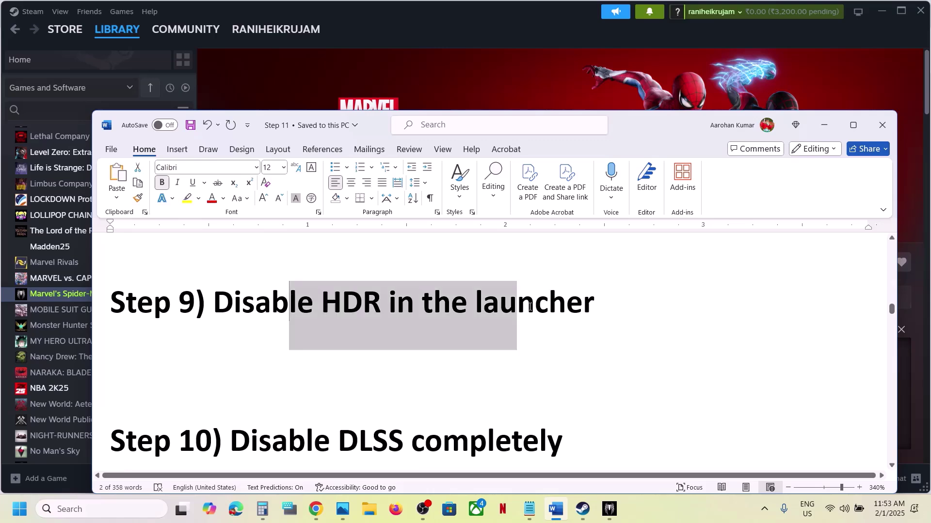
{"action": "left_click", "coordinate": [824, 125]}
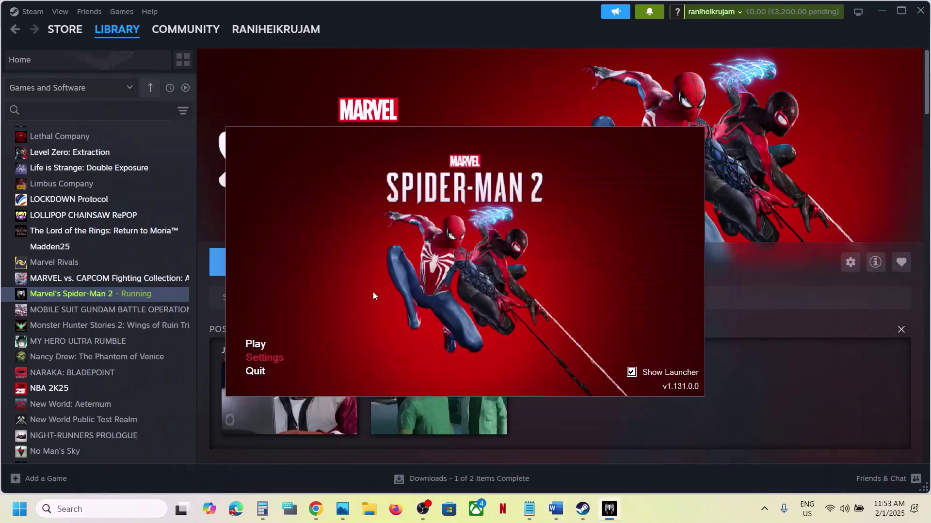
{"action": "left_click", "coordinate": [264, 361]}
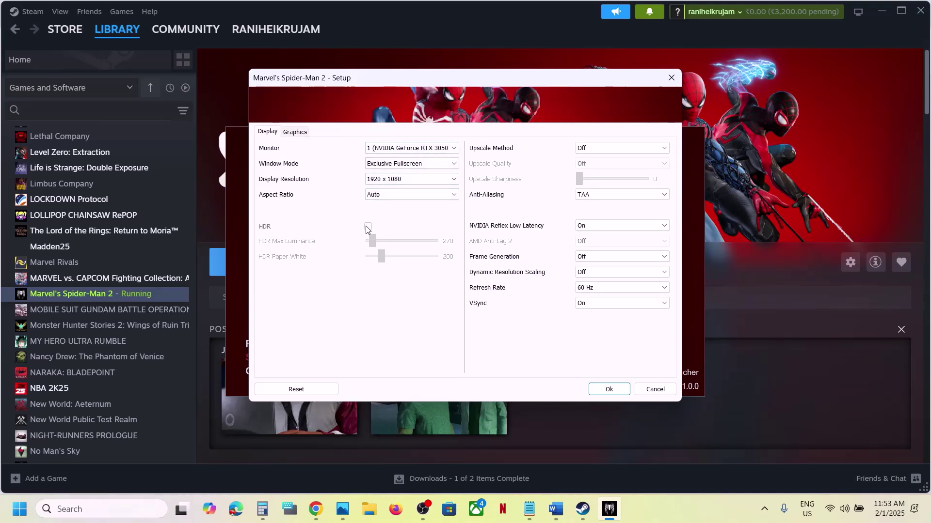
Step: Return to the Word document and highlight "Disable DLSS completely" under step 10
{"action": "left_click", "coordinate": [577, 522]}
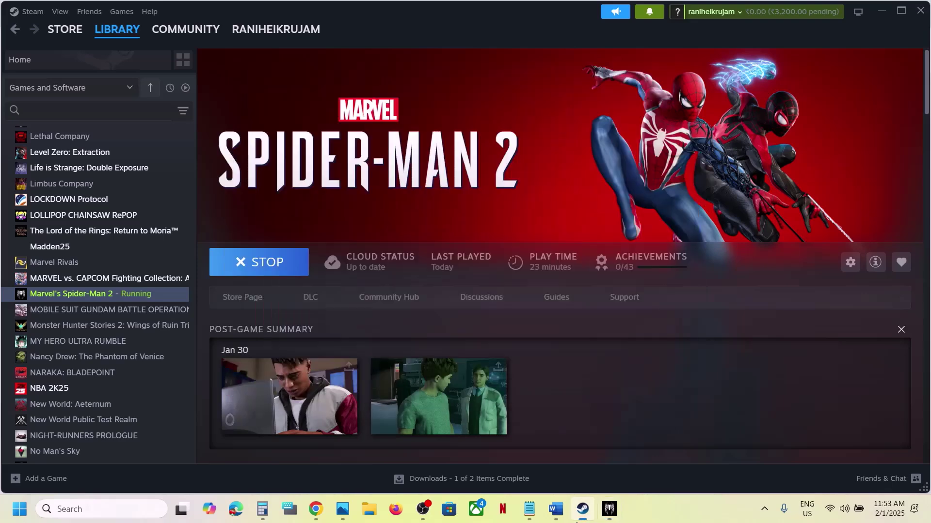
{"action": "left_click", "coordinate": [558, 518]}
{"action": "scroll", "coordinate": [442, 366], "scroll_direction": "down", "scroll_amount": 3}
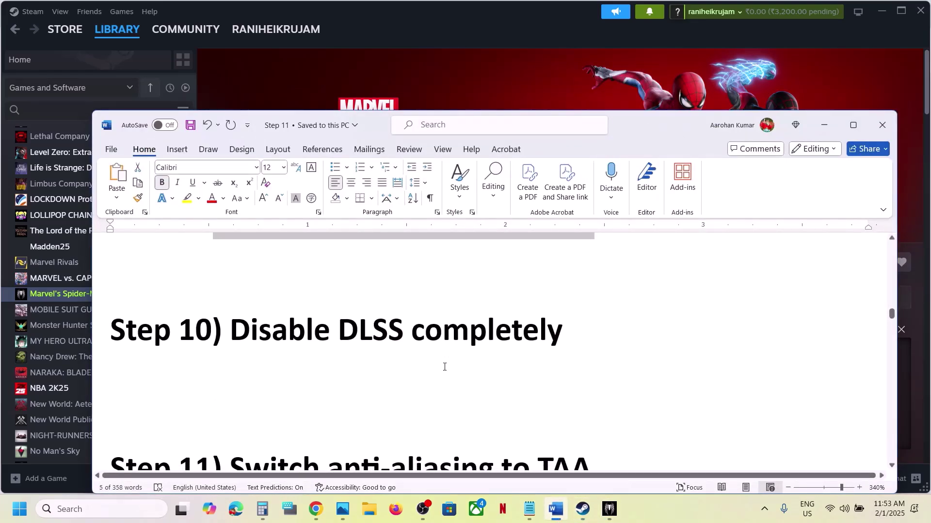
{"action": "left_click_drag", "start_coordinate": [240, 325], "coordinate": [518, 338]}
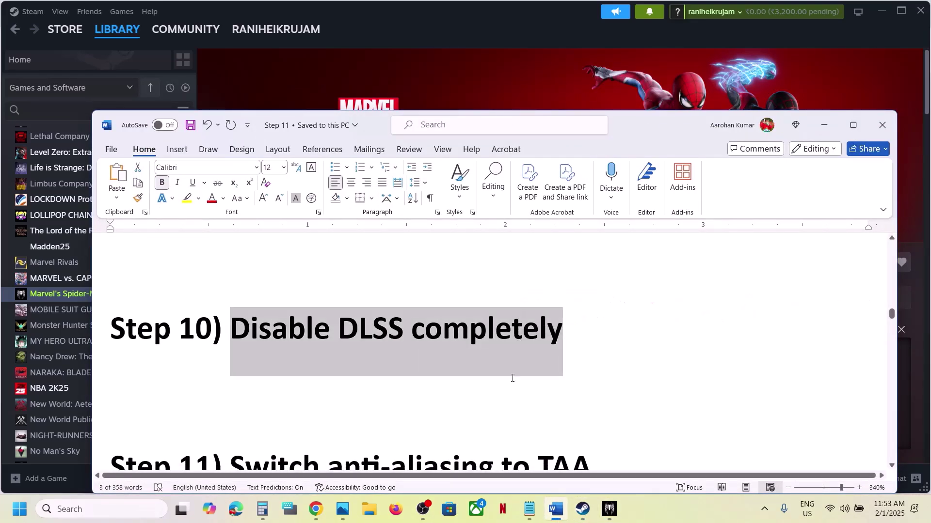
{"action": "scroll", "coordinate": [512, 378], "scroll_direction": "down", "scroll_amount": 1}
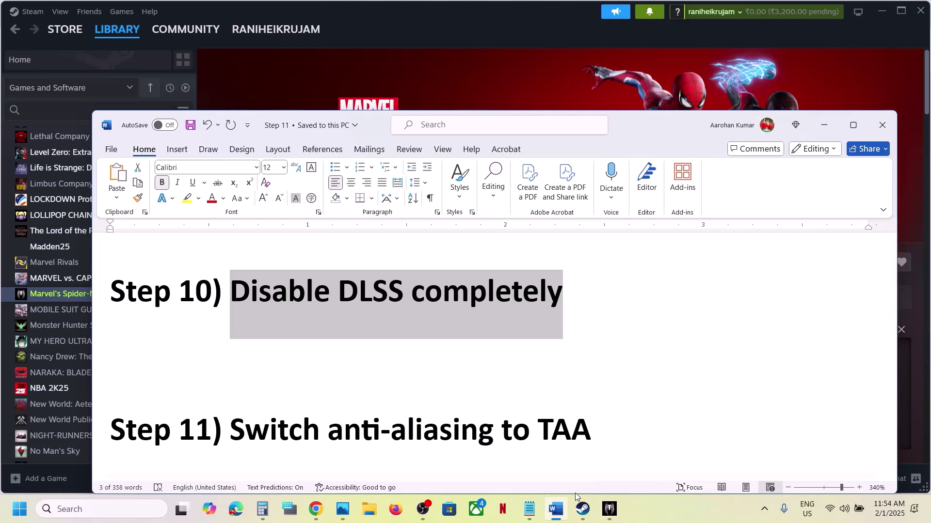
Step: Switch to the game's display settings, set the Upscale Method to DLSS, and change it back to Off
{"action": "left_click", "coordinate": [607, 509]}
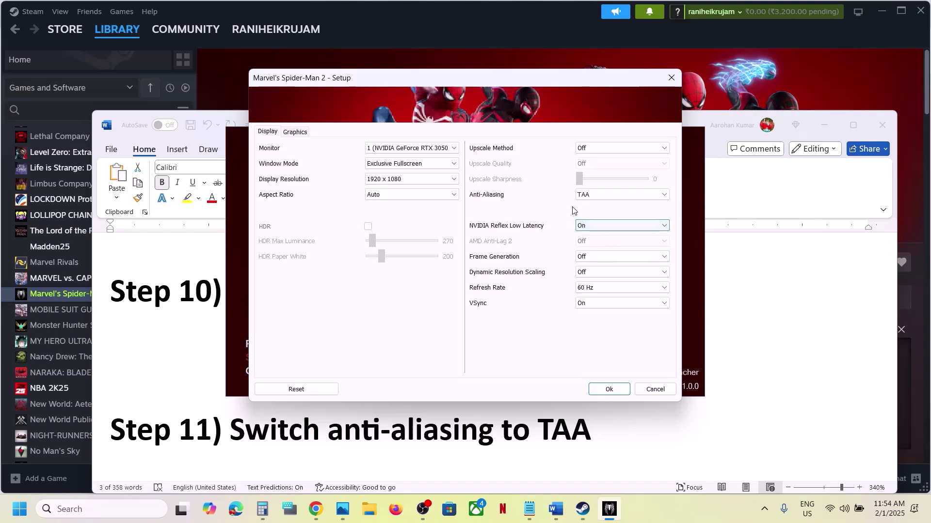
{"action": "left_click", "coordinate": [606, 149]}
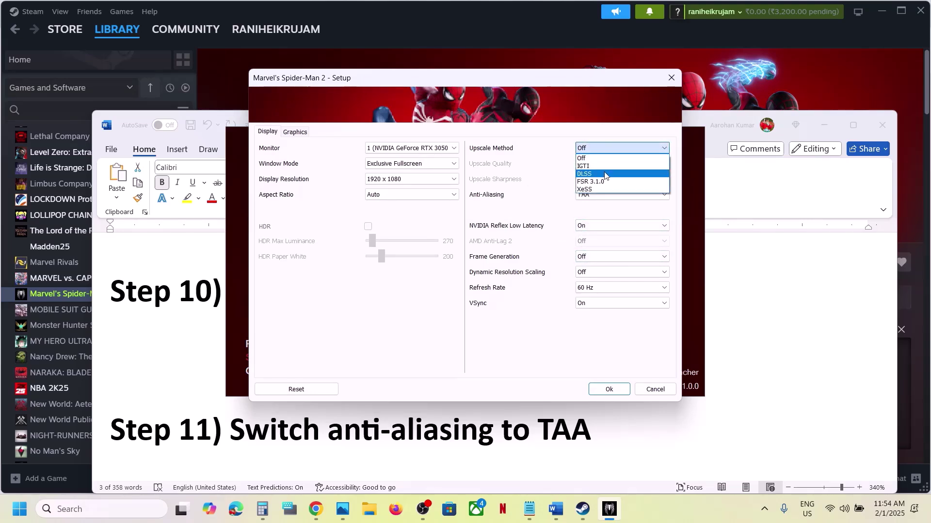
{"action": "left_click", "coordinate": [595, 174]}
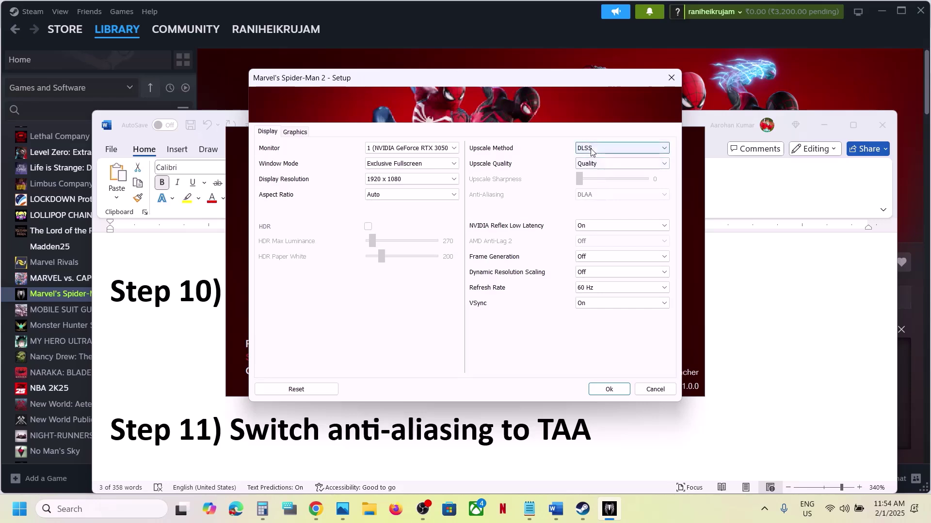
{"action": "left_click", "coordinate": [612, 148]}
{"action": "left_click", "coordinate": [605, 160]}
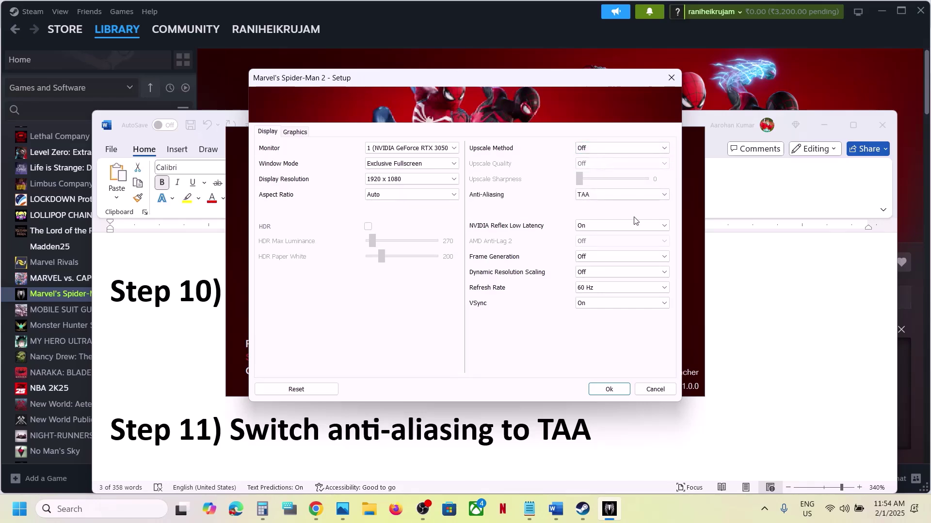
Step: Set Anti-Aliasing to TAA in the game's display settings and save the settings
{"action": "left_click", "coordinate": [608, 196]}
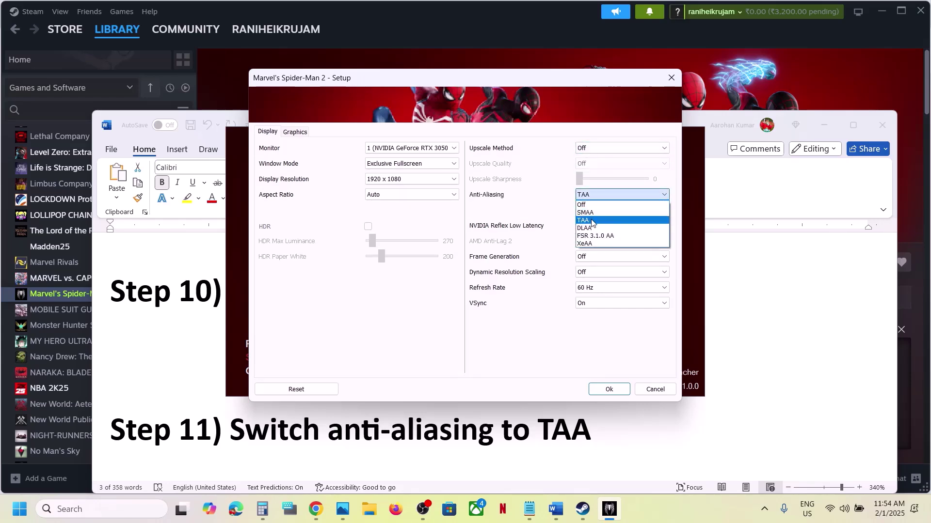
{"action": "left_click", "coordinate": [591, 220]}
{"action": "left_click", "coordinate": [609, 389]}
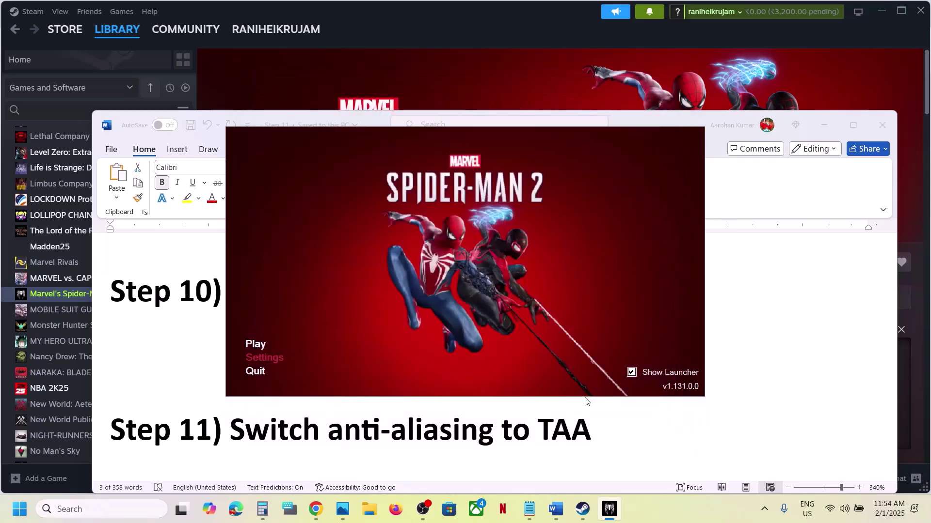
Step: Bring step 12 into view in the Word document, and quit the Marvel's Spider-Man 2 launcher
{"action": "left_click", "coordinate": [528, 436]}
{"action": "scroll", "coordinate": [527, 437], "scroll_direction": "down", "scroll_amount": 5}
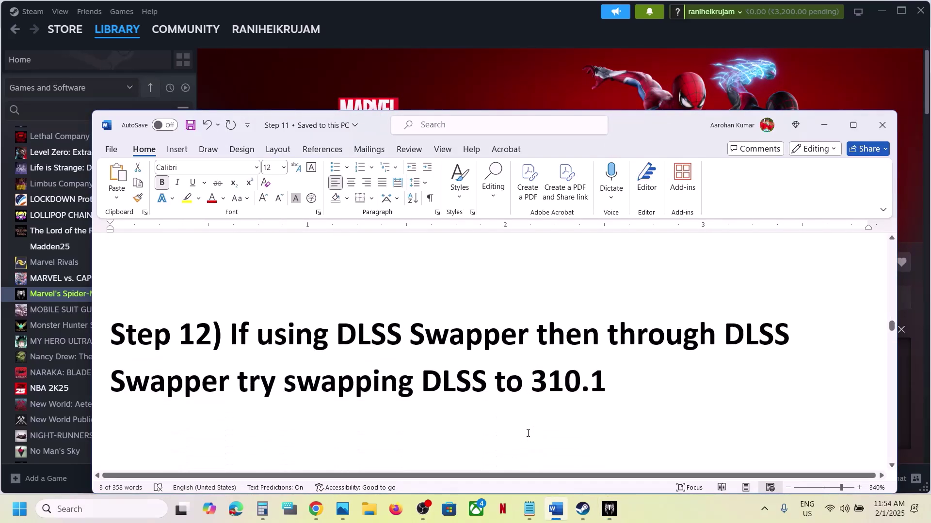
{"action": "left_click", "coordinate": [609, 508]}
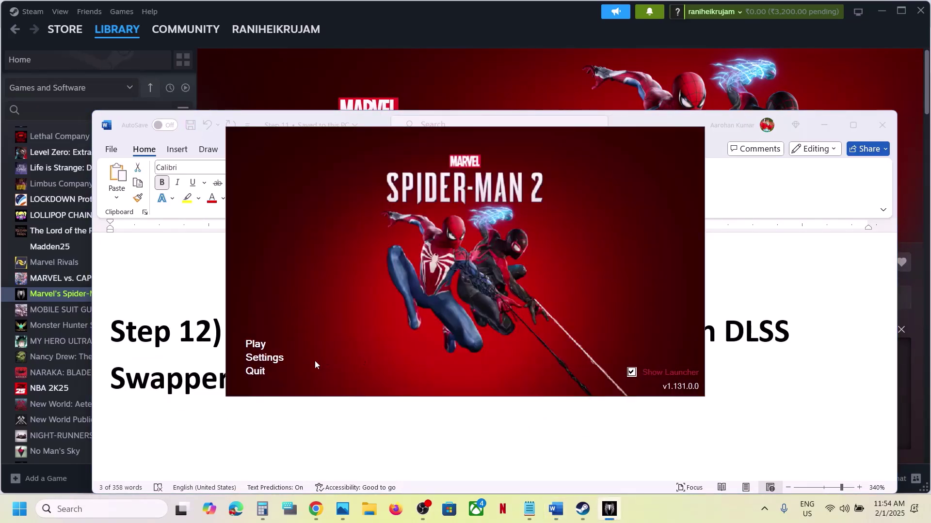
{"action": "left_click", "coordinate": [253, 378]}
Step: Highlight the step 12 instruction about swapping DLSS to 310.1 through DLSS Swapper, and clear the selection
{"action": "left_click", "coordinate": [234, 335]}
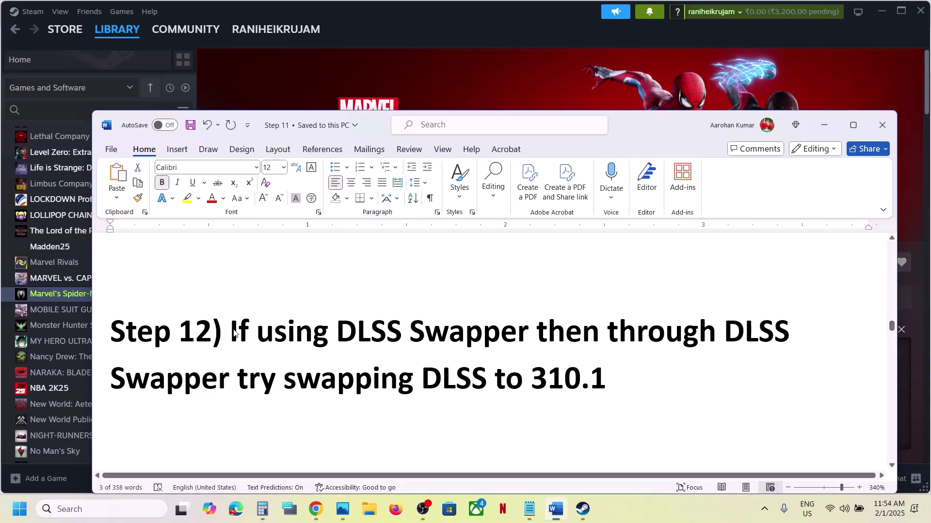
{"action": "left_click_drag", "start_coordinate": [236, 331], "coordinate": [654, 338]}
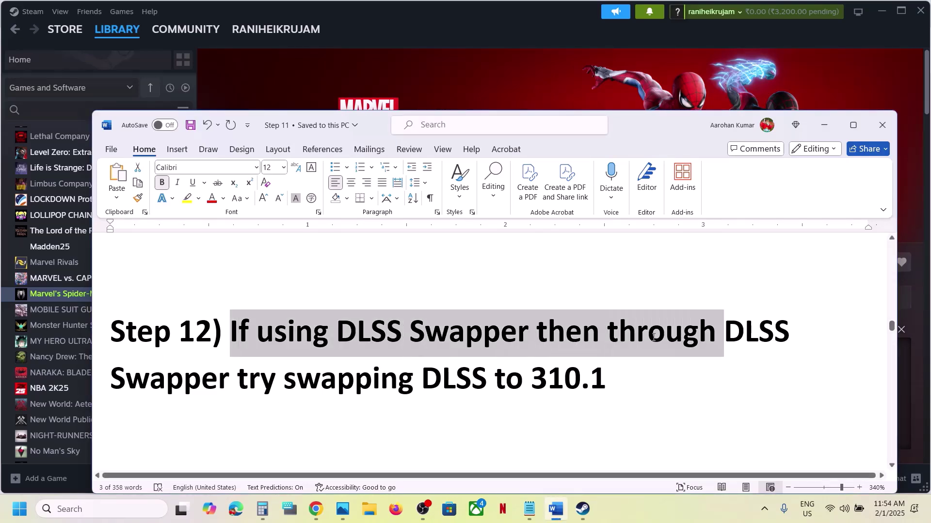
{"action": "left_click_drag", "start_coordinate": [713, 337], "coordinate": [616, 377]}
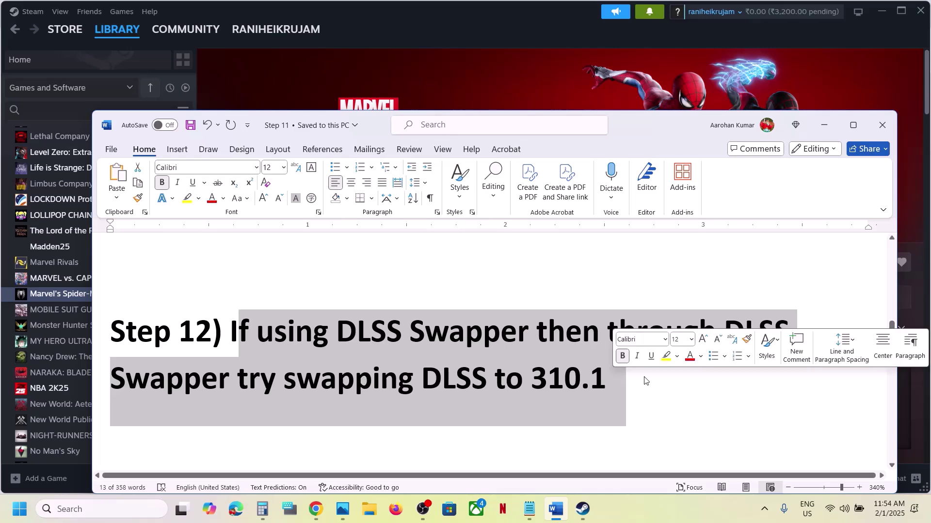
{"action": "left_click", "coordinate": [616, 377]}
Step: Find DLSS Swapper with a system search for "dlss", open it, and maximize its window
{"action": "left_click", "coordinate": [80, 509]}
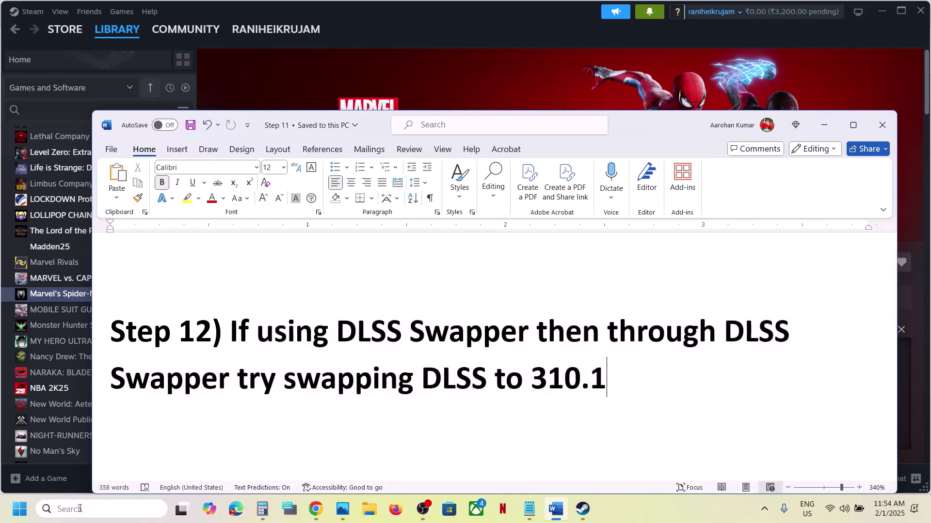
{"action": "type", "text": "dlss"}
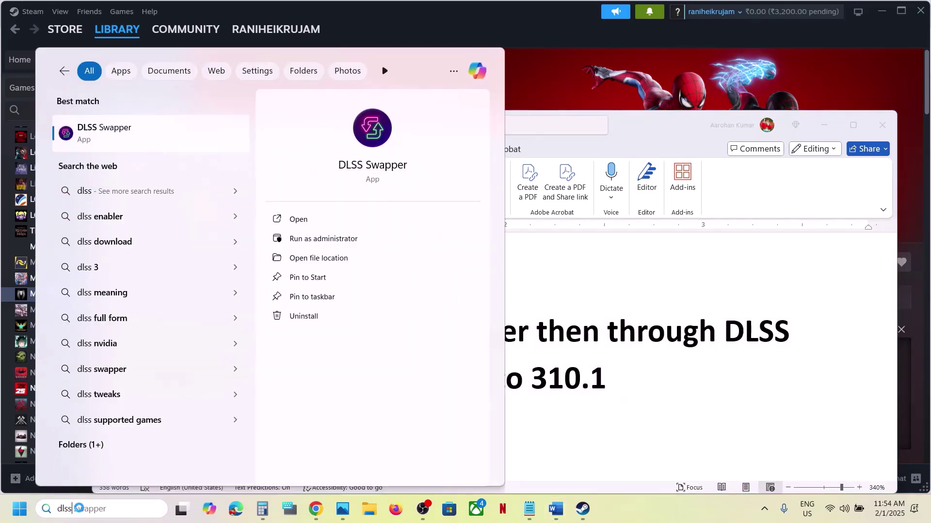
{"action": "key", "text": "Escape"}
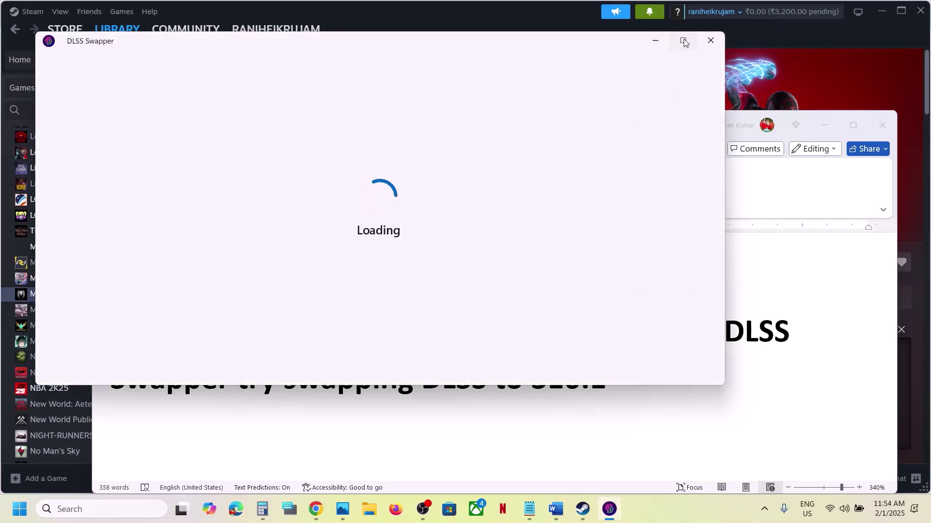
{"action": "left_click", "coordinate": [683, 41]}
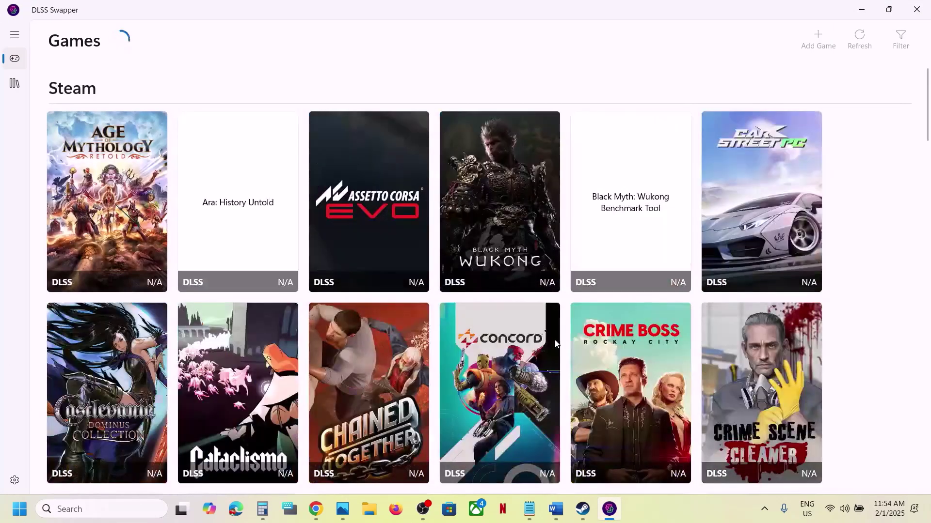
Step: Swap the DLSS version of Marvel's Spider-Man 2 to v310.1 and close the game's details
{"action": "scroll", "coordinate": [554, 339], "scroll_direction": "down", "scroll_amount": 15}
{"action": "scroll", "coordinate": [554, 343], "scroll_direction": "down", "scroll_amount": 6}
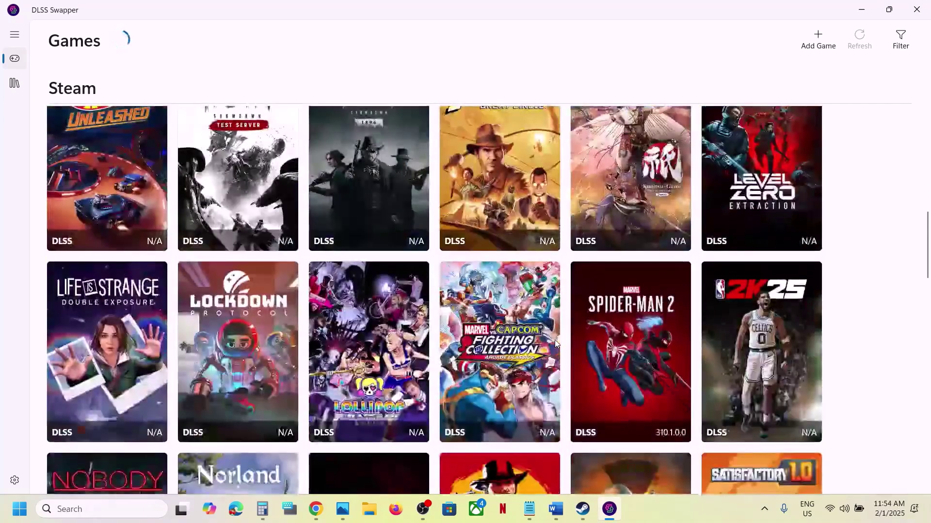
{"action": "left_click", "coordinate": [637, 268]}
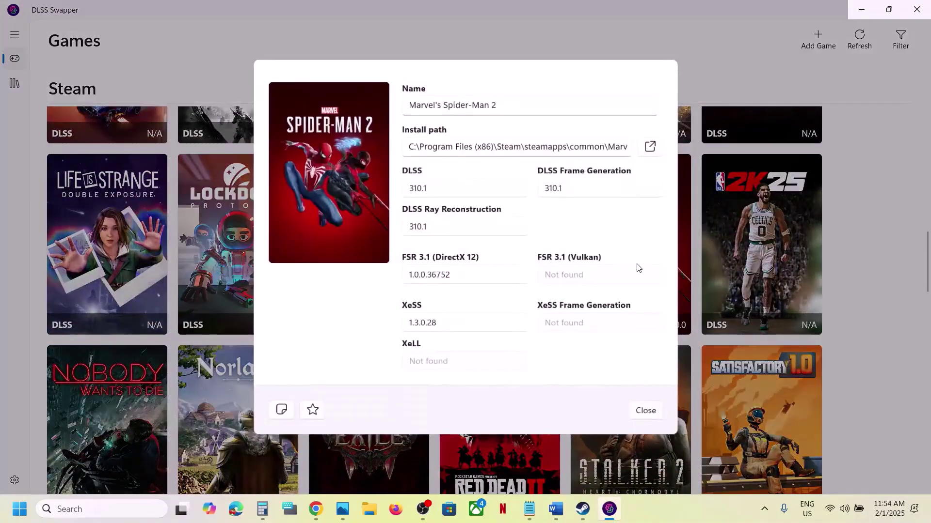
{"action": "left_click", "coordinate": [463, 191]}
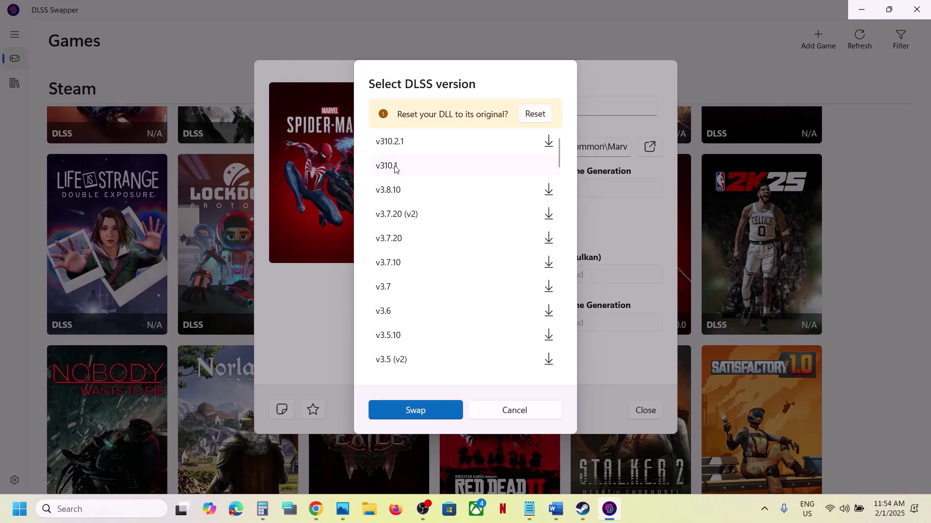
{"action": "left_click", "coordinate": [430, 408]}
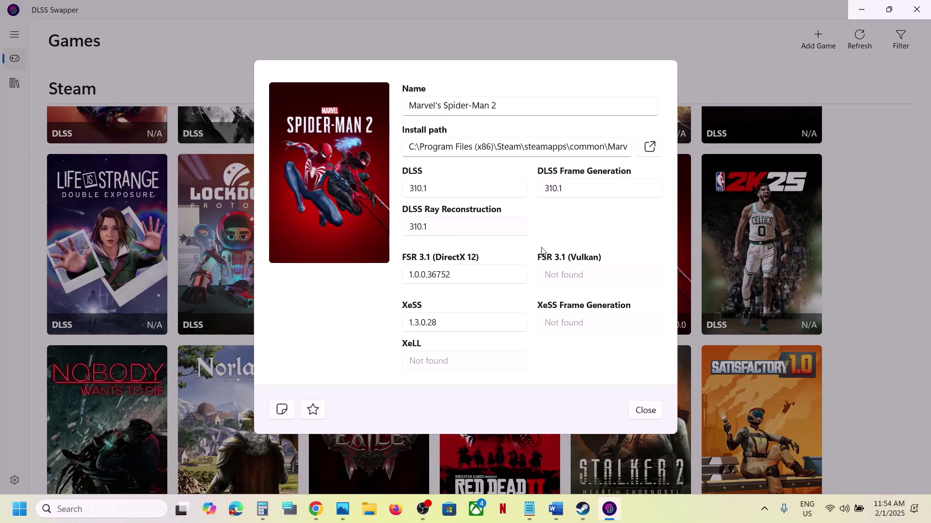
{"action": "left_click", "coordinate": [655, 410]}
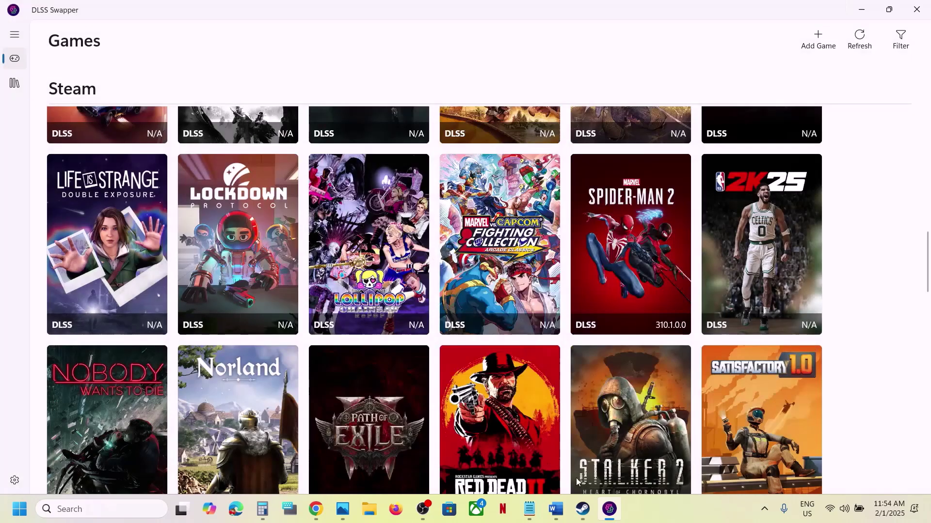
Step: Return to the Word document and highlight the step 13 instruction on renaming or deleting save game files, including its lost-progress warning
{"action": "left_click", "coordinate": [555, 509]}
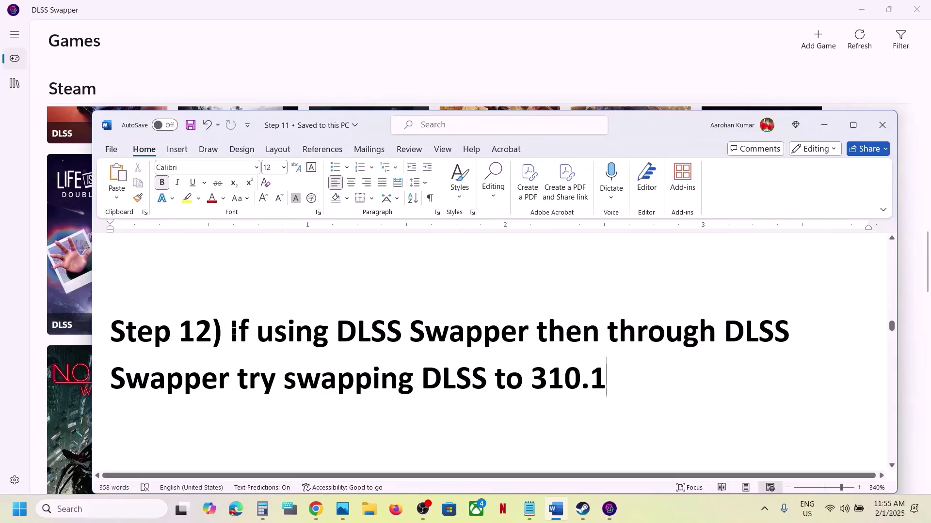
{"action": "left_click_drag", "start_coordinate": [233, 332], "coordinate": [623, 362]}
{"action": "scroll", "coordinate": [624, 362], "scroll_direction": "down", "scroll_amount": 3}
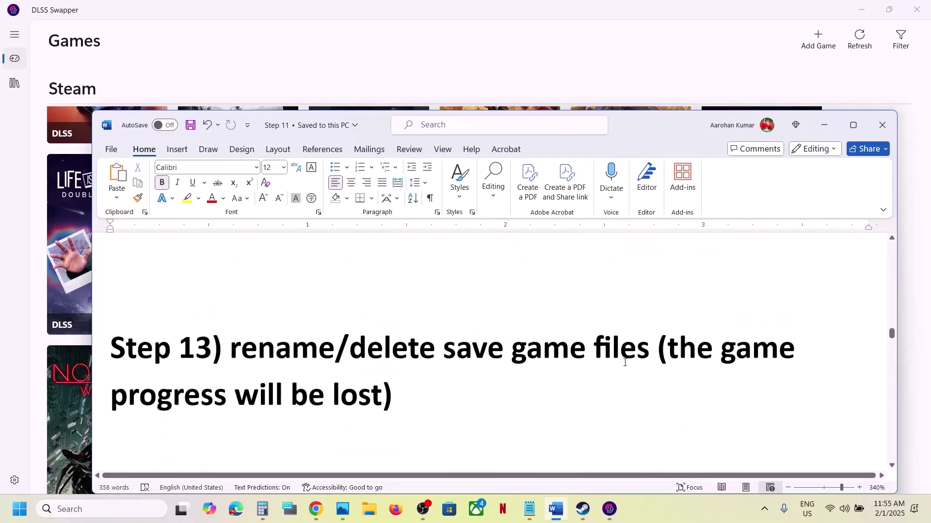
{"action": "left_click_drag", "start_coordinate": [231, 315], "coordinate": [662, 318]}
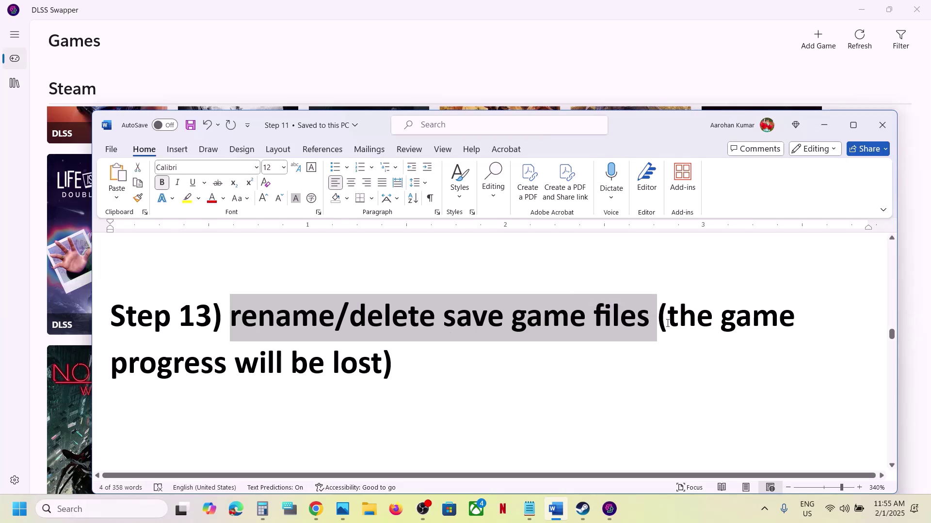
{"action": "left_click_drag", "start_coordinate": [670, 315], "coordinate": [396, 359]}
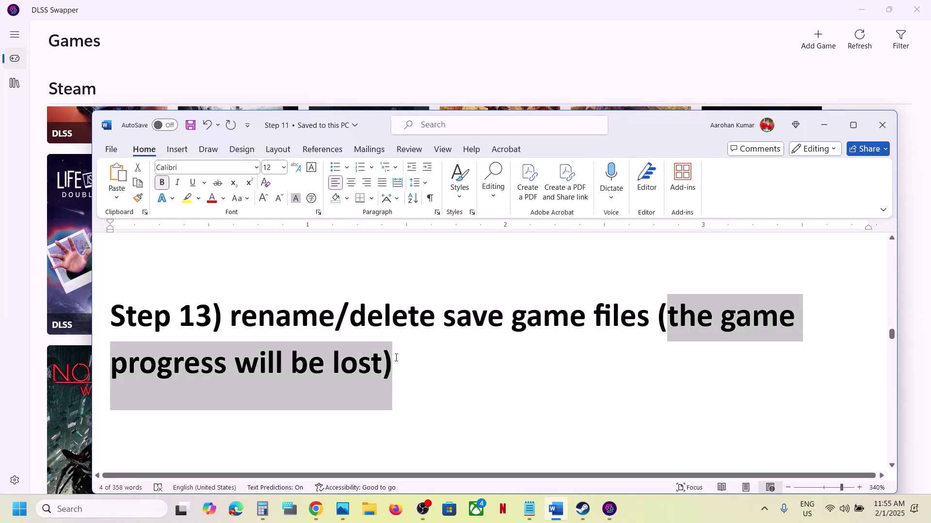
{"action": "left_click", "coordinate": [383, 466]}
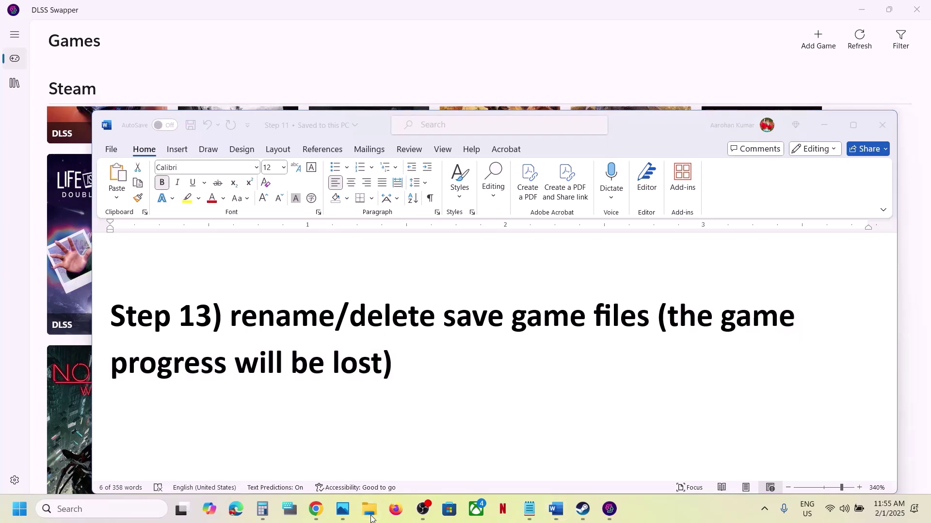
Step: Open the Documents folder in File Explorer and copy the Marvel's Spider-Man 2 save folder to the clipboard
{"action": "left_click", "coordinate": [369, 509]}
{"action": "left_click", "coordinate": [59, 176]}
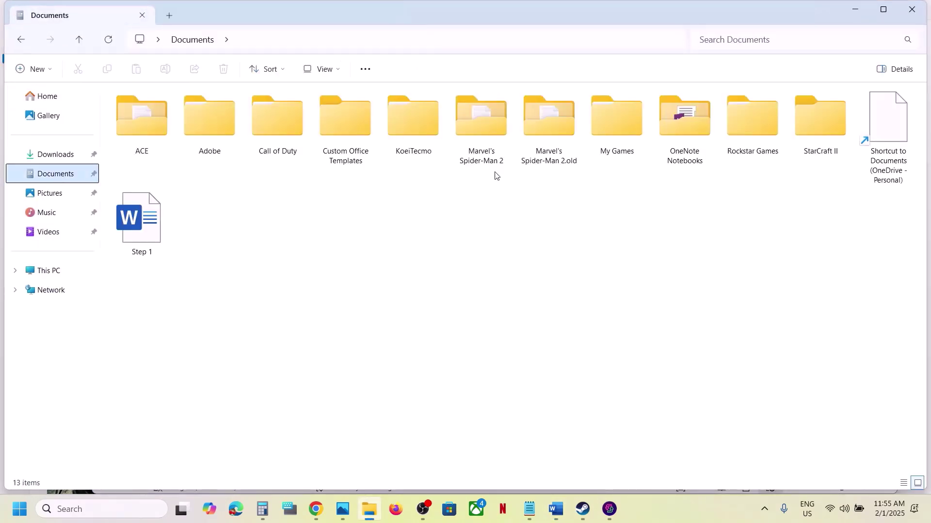
{"action": "left_click", "coordinate": [483, 147]}
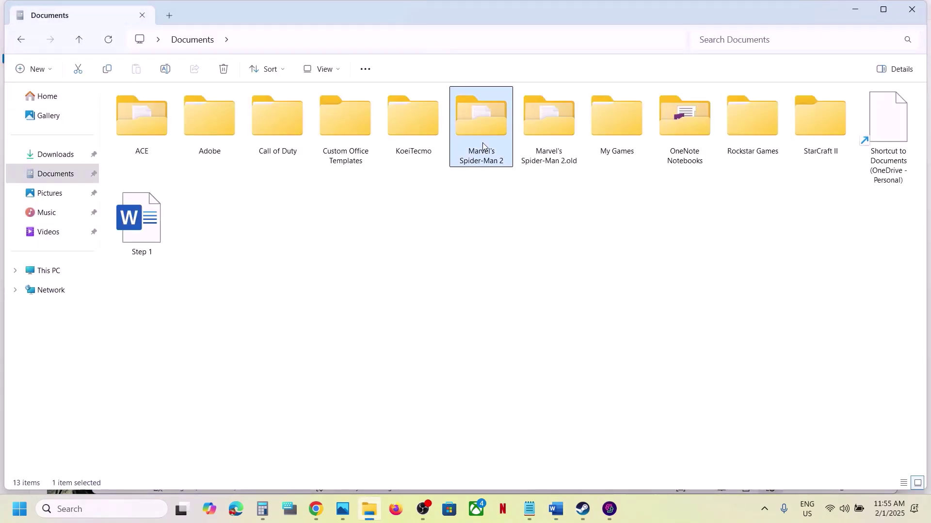
{"action": "right_click", "coordinate": [483, 147]}
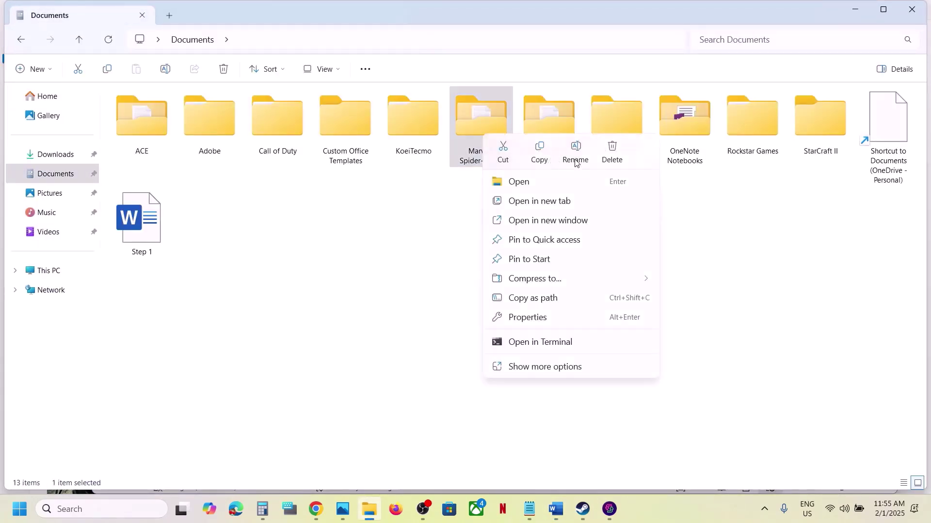
{"action": "left_click", "coordinate": [539, 154]}
{"action": "right_click", "coordinate": [481, 136]}
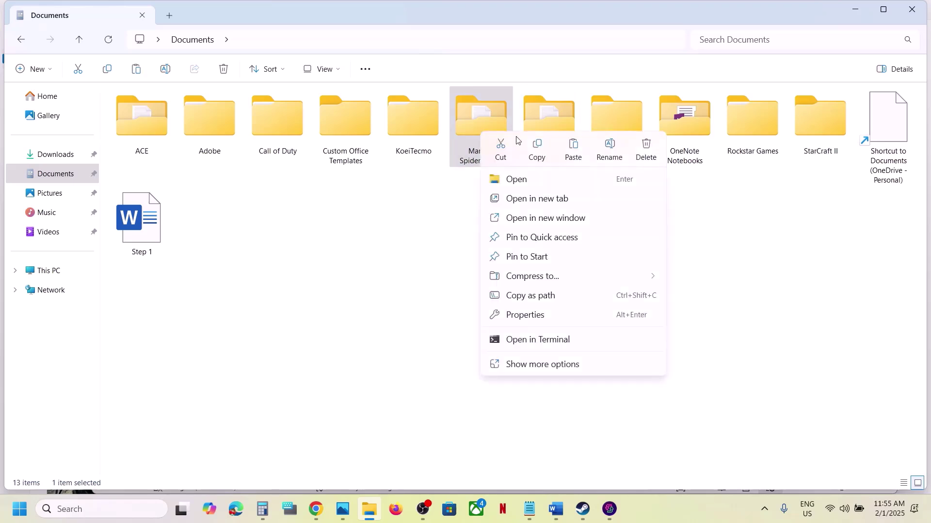
{"action": "left_click", "coordinate": [546, 148]}
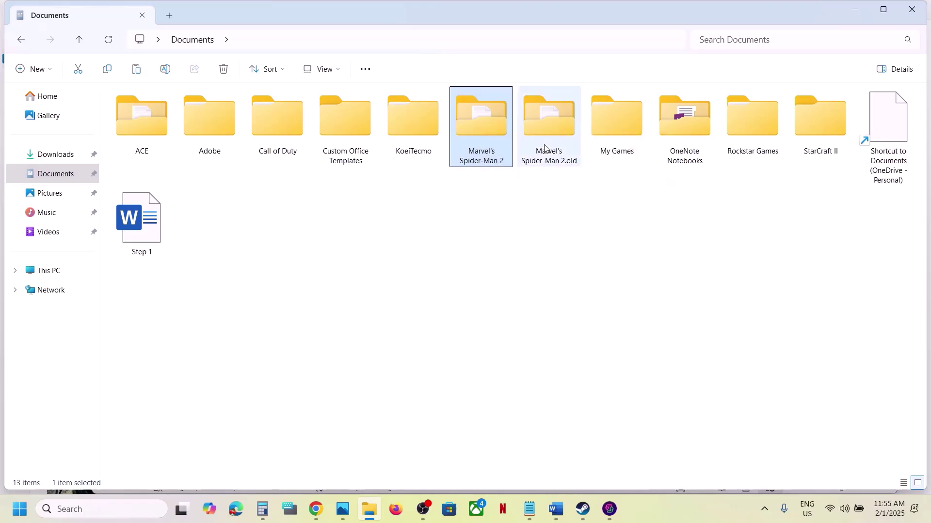
Step: Try to rename the Marvel's Spider-Man 2 folder to "Marvel's Spider-Man 2.old", accept the first merges, and cancel the remaining one
{"action": "right_click", "coordinate": [478, 131]}
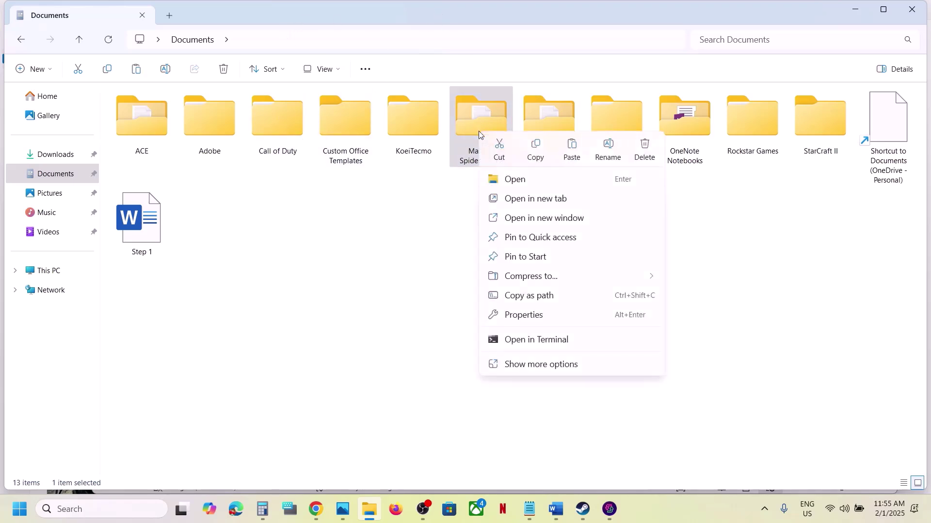
{"action": "left_click", "coordinate": [606, 148]}
{"action": "left_click", "coordinate": [495, 161]}
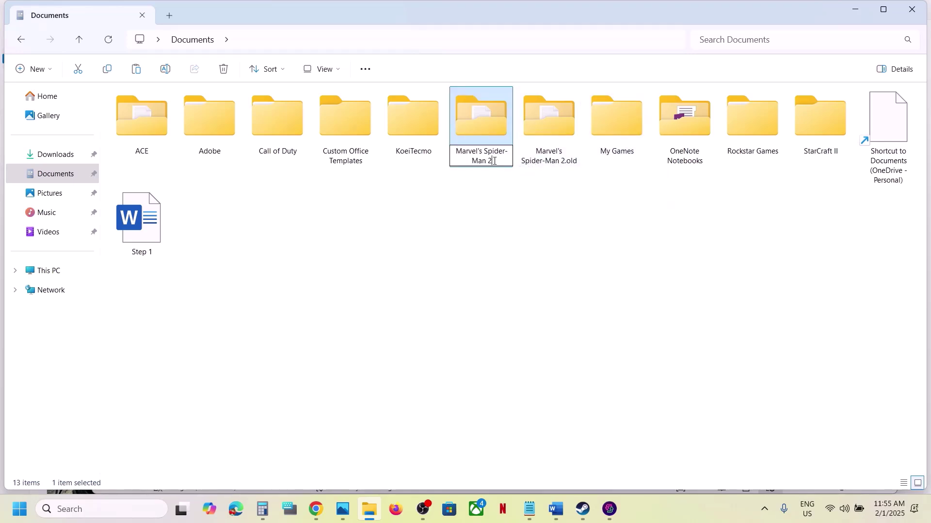
{"action": "type", "text": ".old"}
{"action": "key", "text": "Return"}
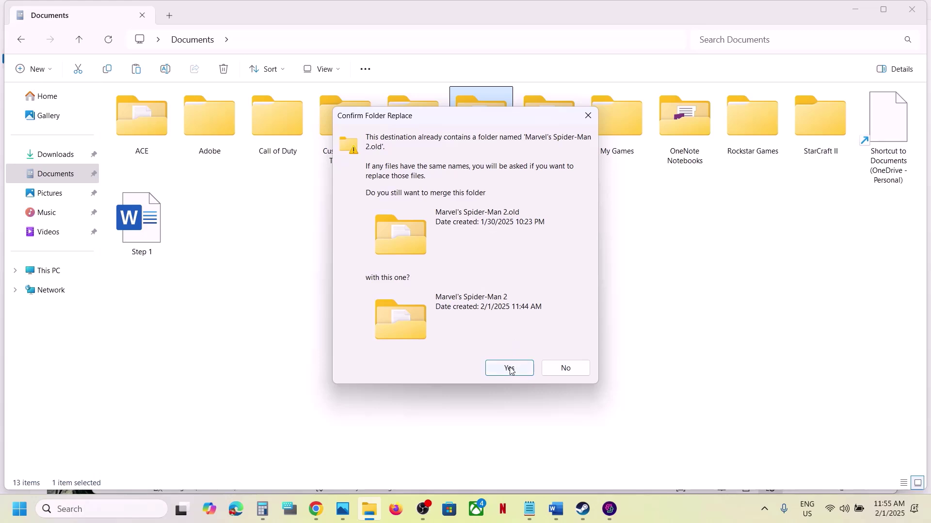
{"action": "left_click", "coordinate": [506, 368]}
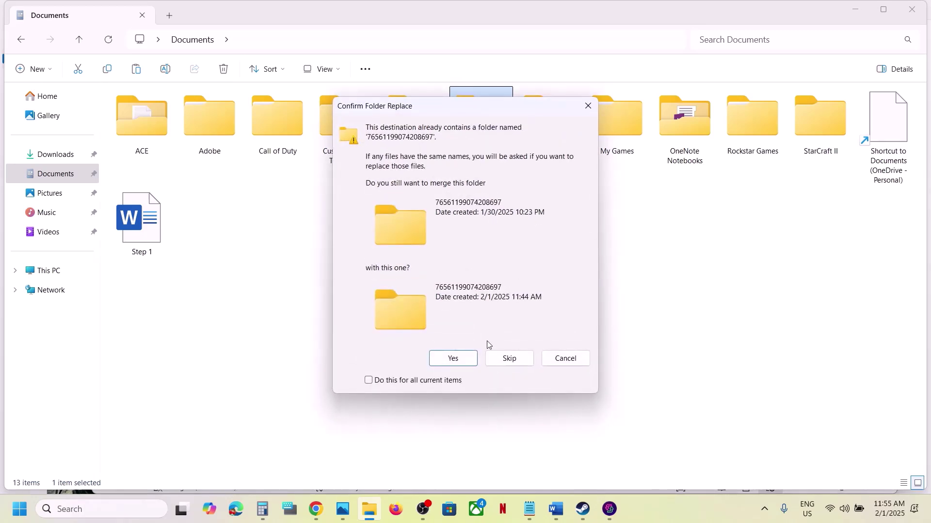
{"action": "left_click", "coordinate": [452, 357]}
{"action": "left_click", "coordinate": [588, 111]}
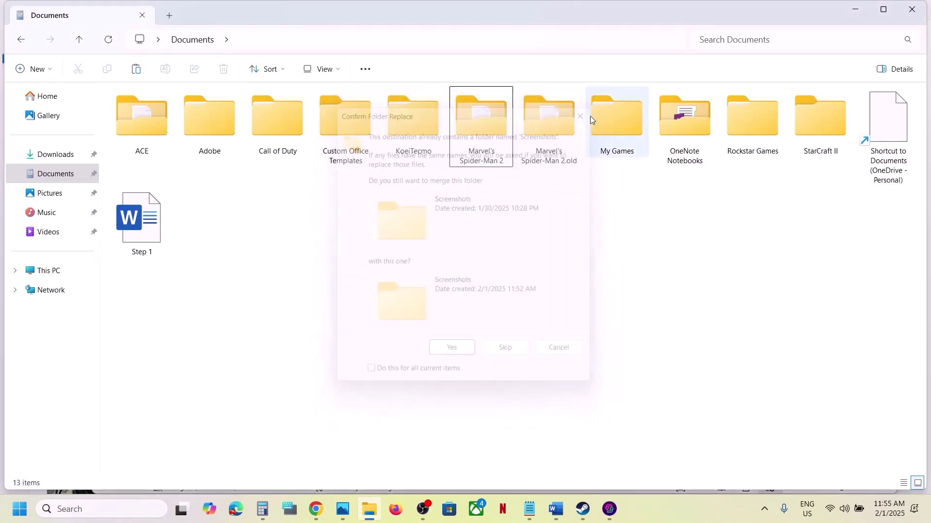
{"action": "left_click", "coordinate": [563, 137]}
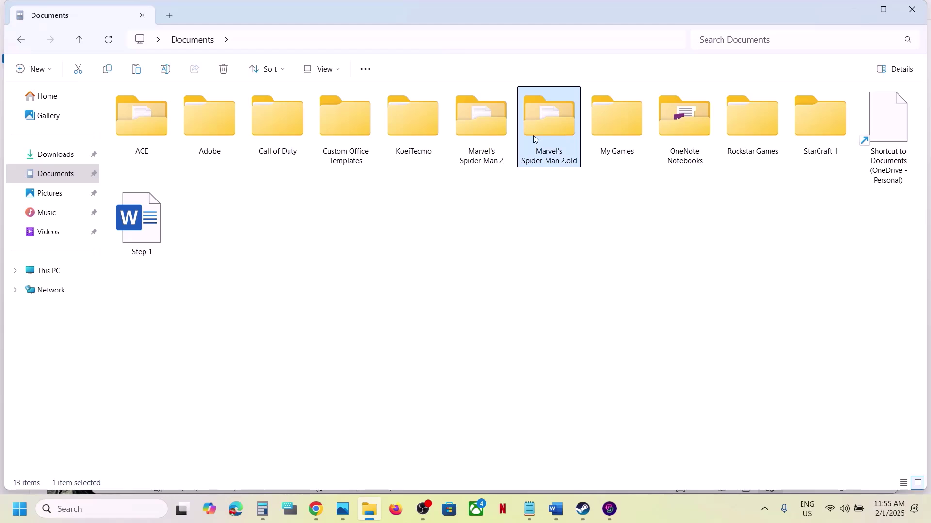
{"action": "right_click", "coordinate": [547, 140]}
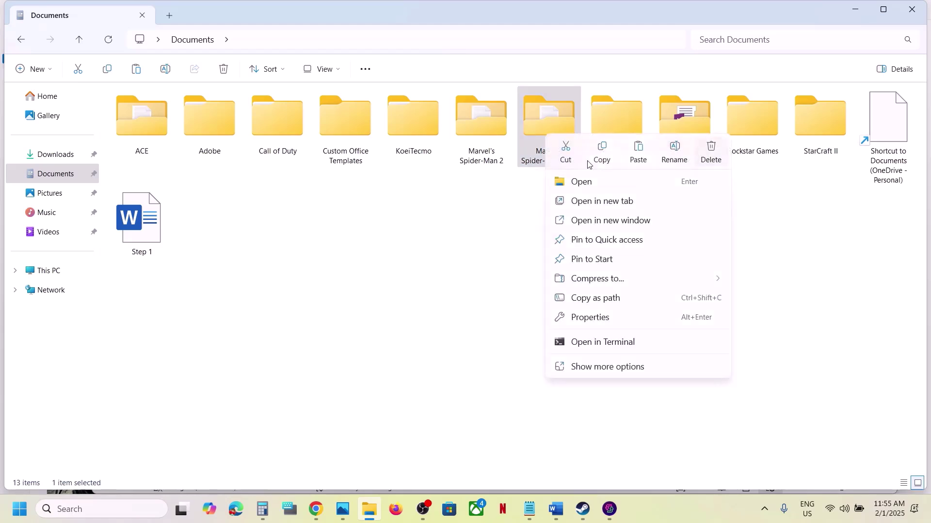
{"action": "left_click", "coordinate": [488, 304]}
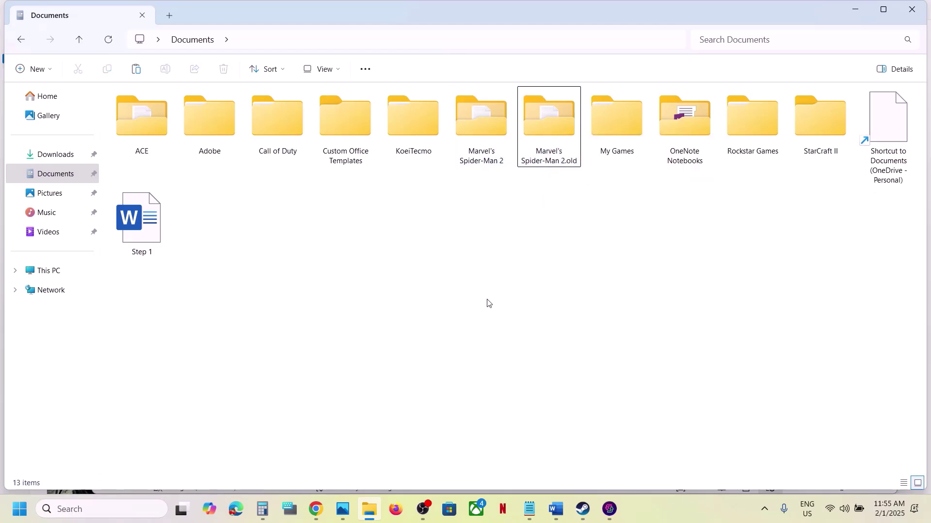
Step: Bring Steam forward, return to the Word document, and highlight the step 14 instruction about Debug mode in Nvidia Control Panel
{"action": "left_click", "coordinate": [583, 509]}
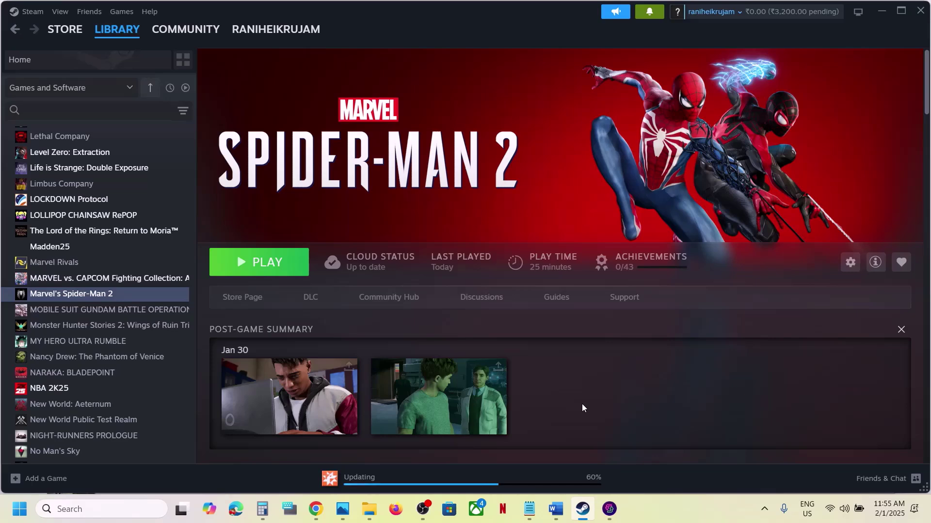
{"action": "left_click", "coordinate": [555, 509]}
{"action": "scroll", "coordinate": [421, 355], "scroll_direction": "down", "scroll_amount": 3}
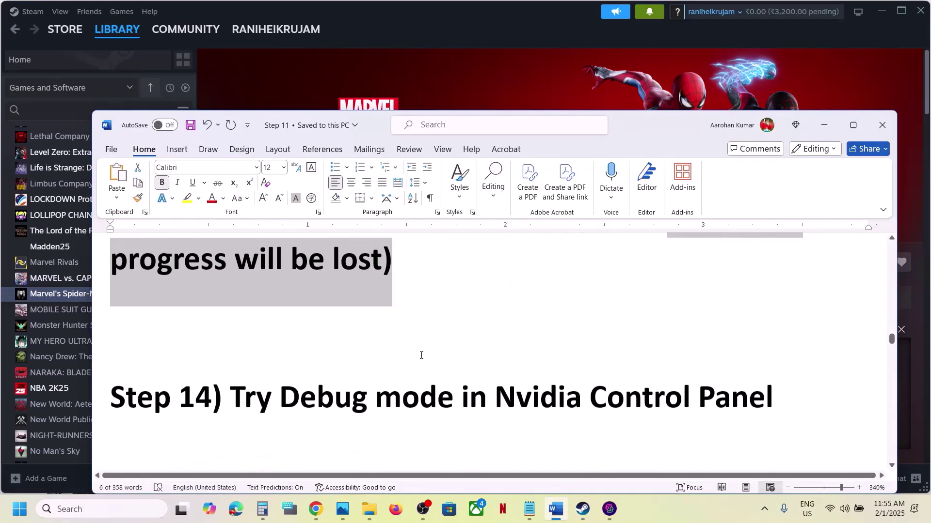
{"action": "left_click_drag", "start_coordinate": [231, 351], "coordinate": [697, 353]}
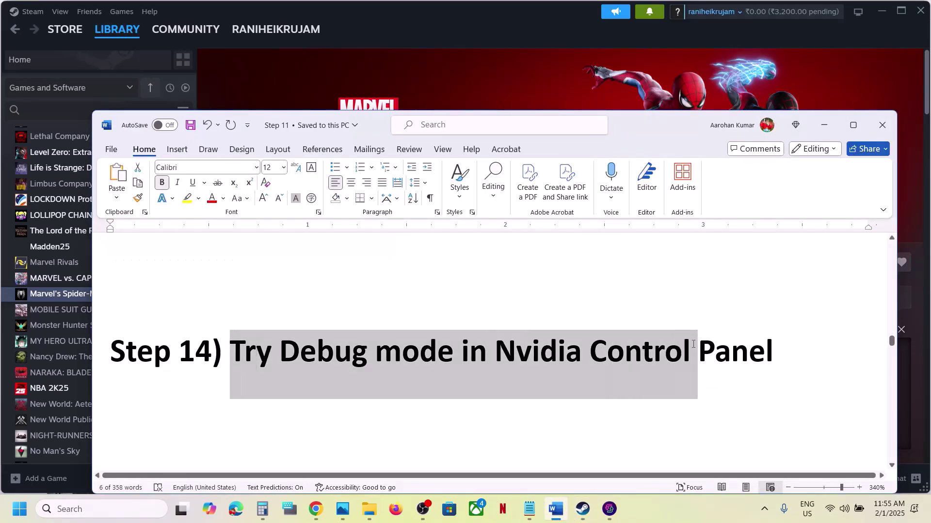
Step: Open NVIDIA Control Panel through a system search for "nvidia" and check whether Debug Mode is enabled
{"action": "left_click", "coordinate": [97, 508]}
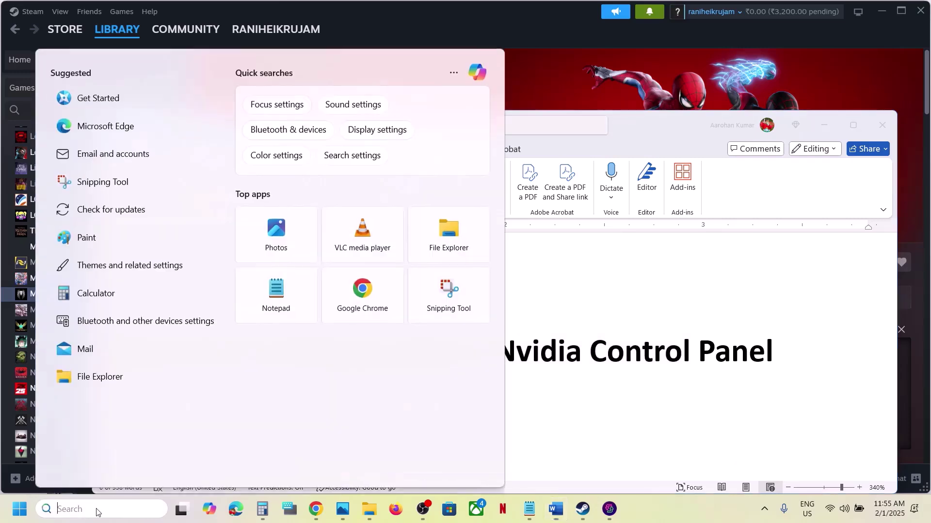
{"action": "type", "text": "nvidia"}
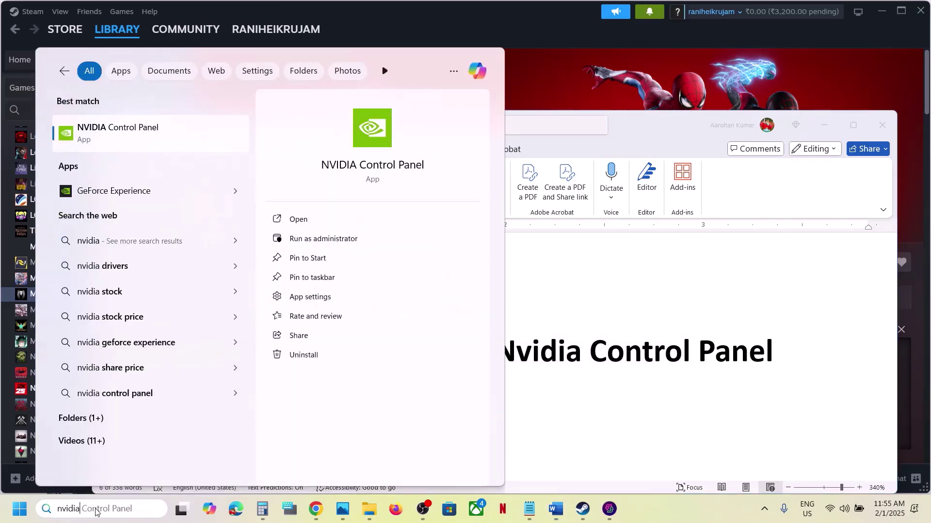
{"action": "left_click", "coordinate": [162, 140]}
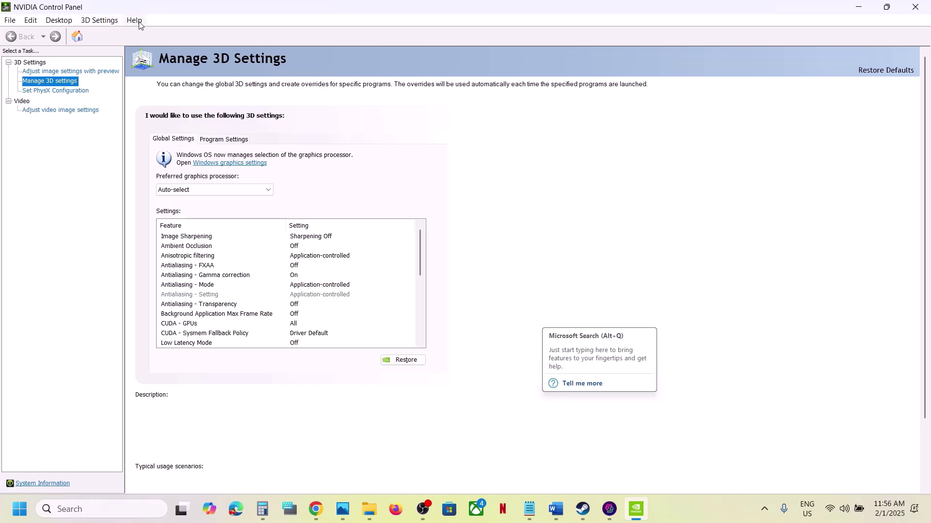
{"action": "left_click", "coordinate": [138, 21]}
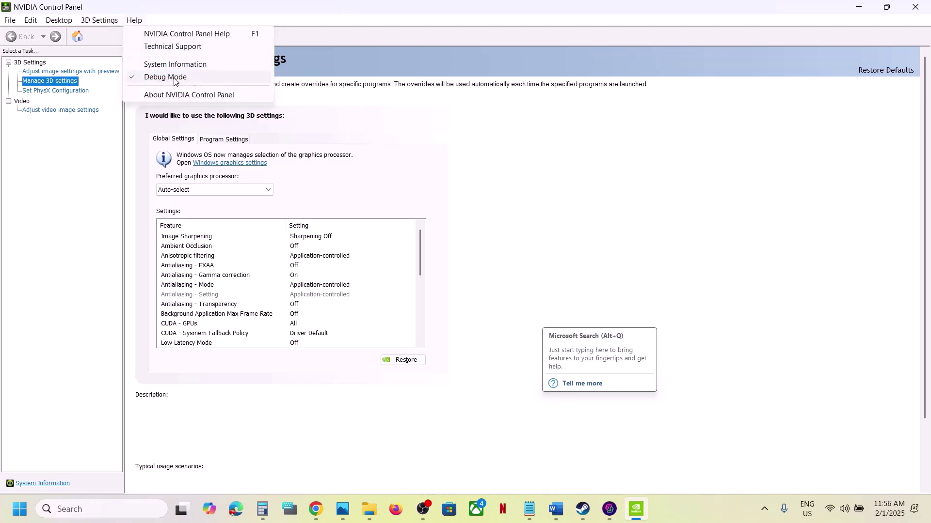
{"action": "left_click", "coordinate": [605, 202]}
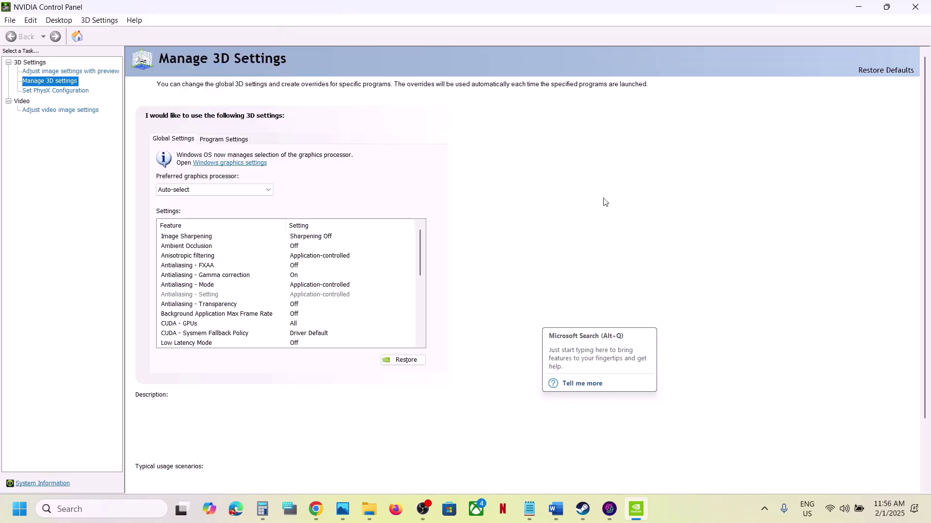
Step: Return to the Word document, highlight the step 15 instruction to close MSI Afterburner and overclocking applications, and maximize the window
{"action": "left_click", "coordinate": [557, 514]}
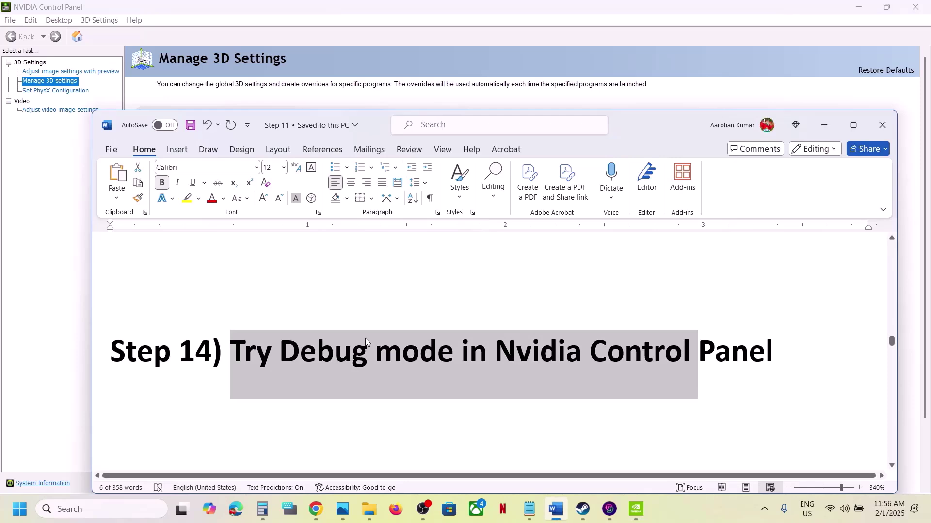
{"action": "scroll", "coordinate": [365, 338], "scroll_direction": "down", "scroll_amount": 5}
{"action": "left_click_drag", "start_coordinate": [231, 321], "coordinate": [455, 373]}
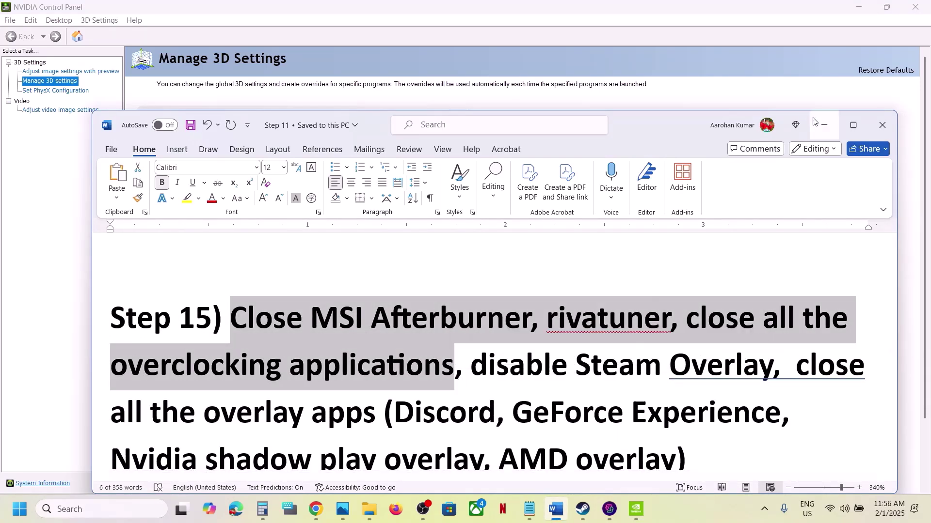
{"action": "left_click", "coordinate": [852, 135]}
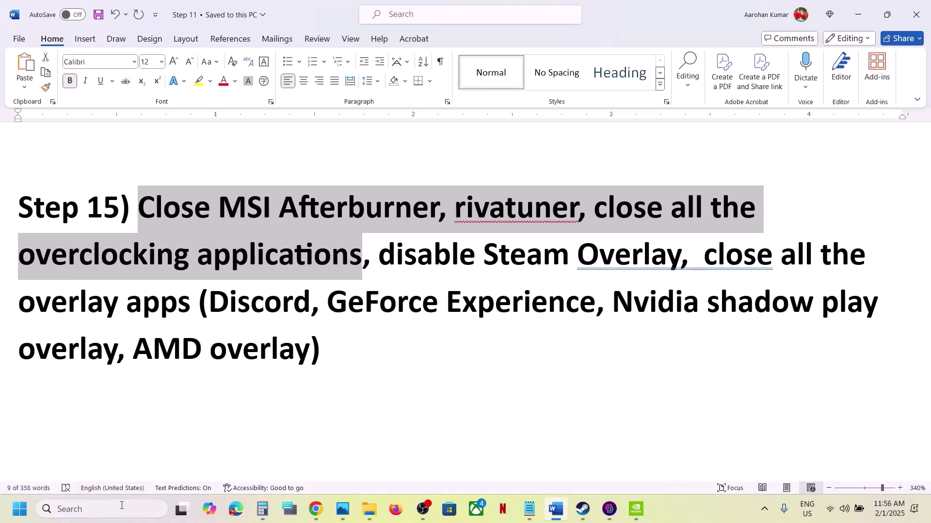
Step: Search the system for "msi", dismiss the search, and check the hidden system tray icons for running background apps
{"action": "left_click", "coordinate": [122, 509]}
{"action": "type", "text": "msi"}
{"action": "key", "text": "Escape"}
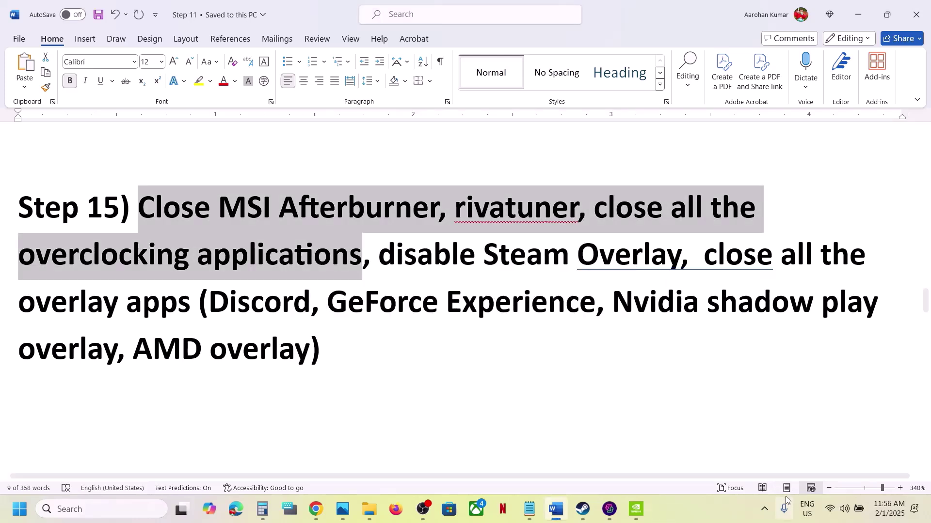
{"action": "left_click", "coordinate": [765, 508]}
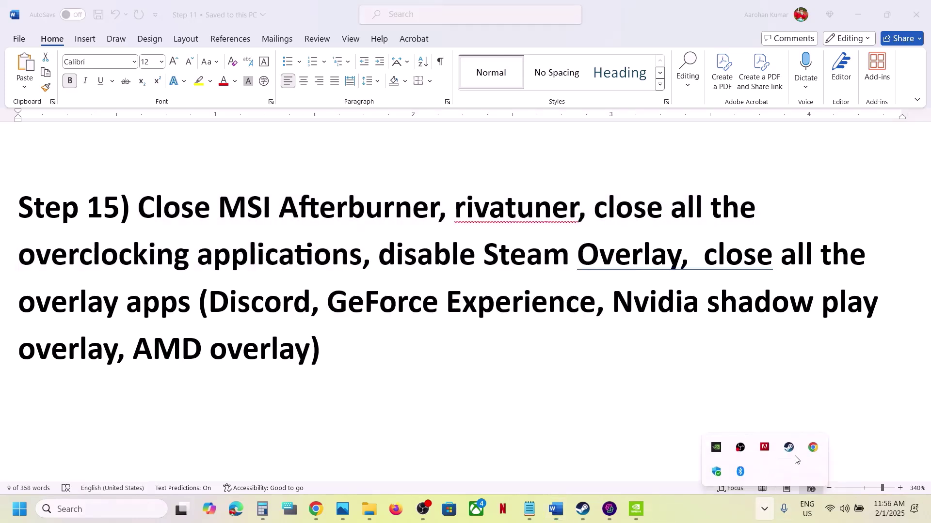
{"action": "left_click", "coordinate": [721, 477]}
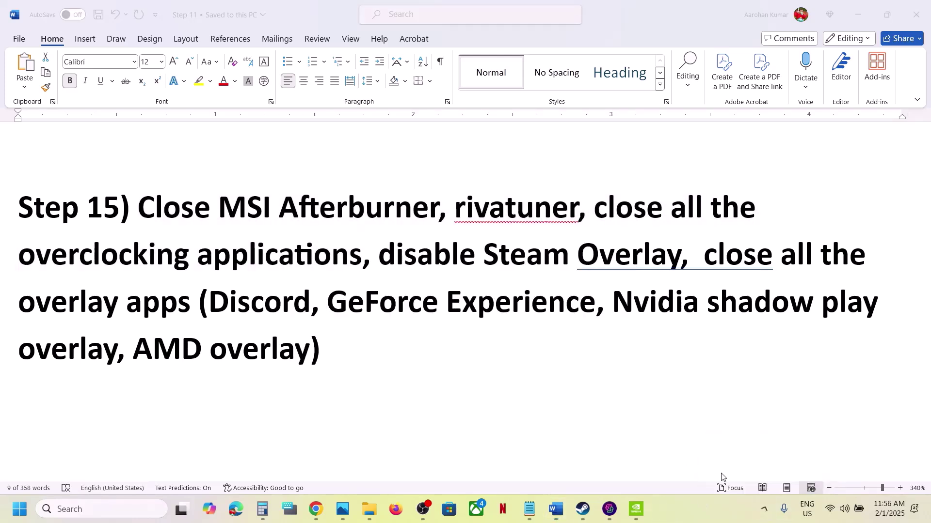
Step: Highlight the step 15 phrases about closing all overclocking applications and disabling Steam Overlay
{"action": "left_click", "coordinate": [472, 218]}
{"action": "left_click_drag", "start_coordinate": [596, 206], "coordinate": [321, 257]}
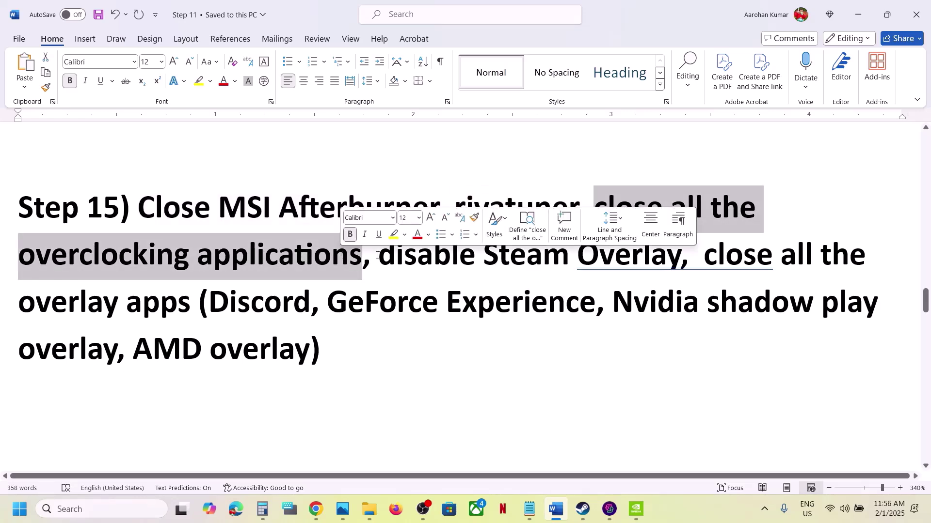
{"action": "left_click_drag", "start_coordinate": [381, 255], "coordinate": [621, 257]}
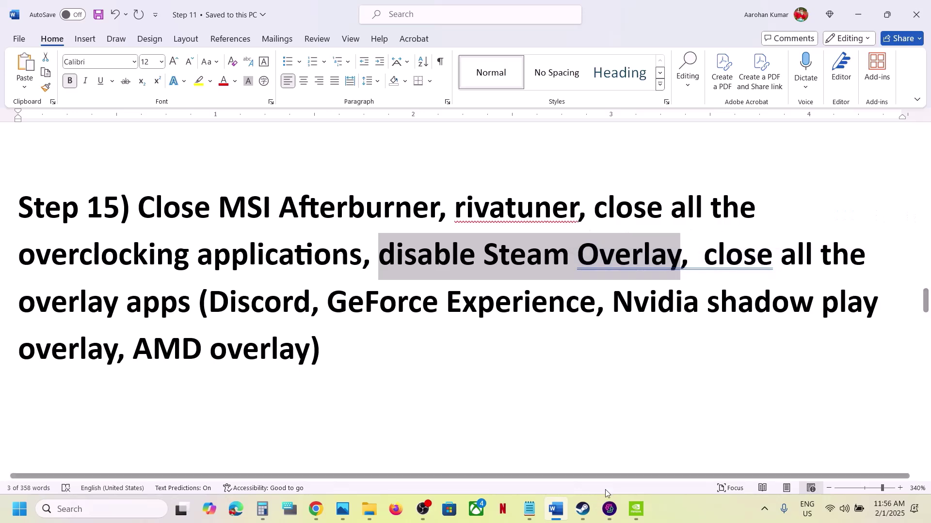
Step: Switch to Steam and check in the properties of Marvel's Spider-Man 2 that the in-game Steam Overlay is off
{"action": "left_click", "coordinate": [583, 509]}
{"action": "right_click", "coordinate": [127, 299]}
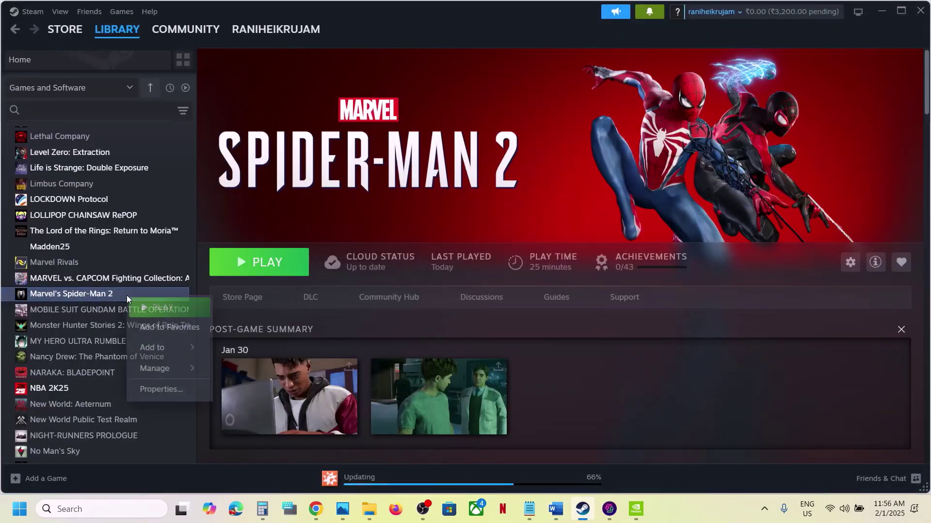
{"action": "left_click", "coordinate": [157, 389]}
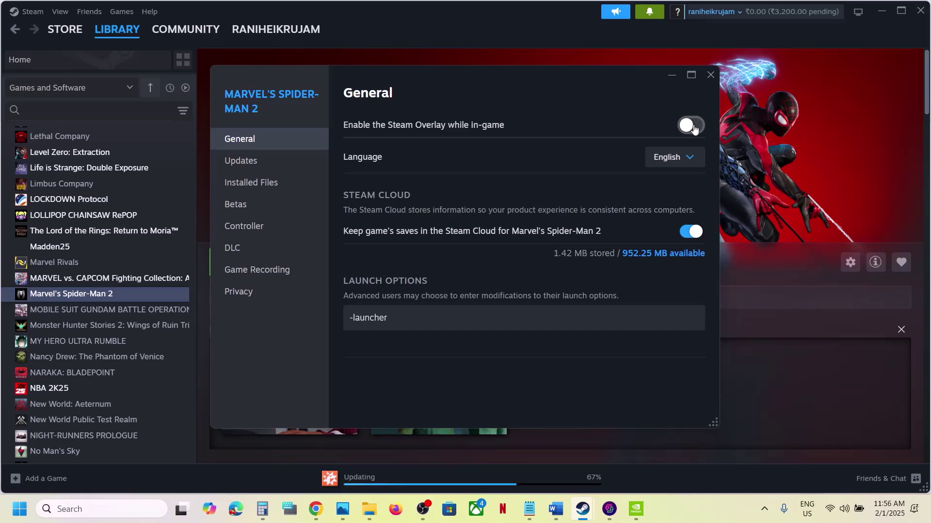
{"action": "left_click", "coordinate": [711, 79]}
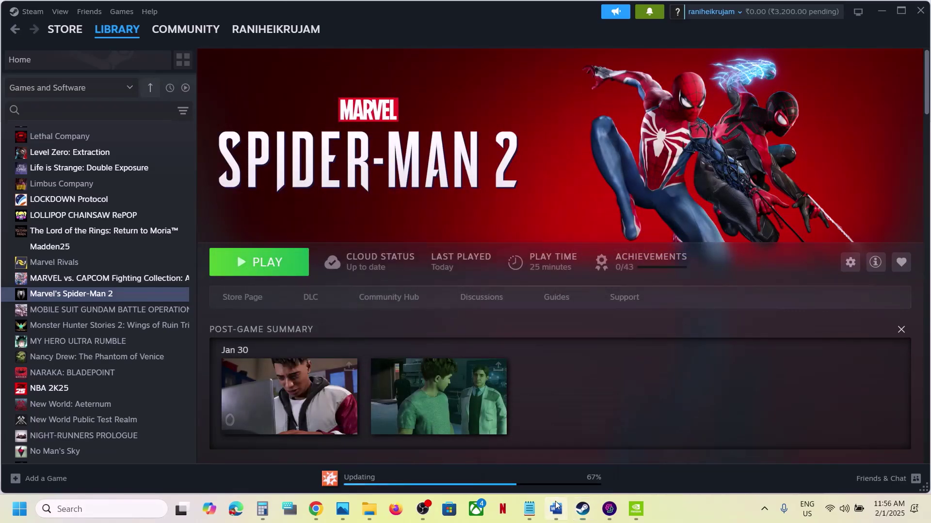
Step: Return to the Word document and highlight the step 15 instruction to close all the overlay apps
{"action": "left_click", "coordinate": [556, 509]}
{"action": "left_click_drag", "start_coordinate": [227, 303], "coordinate": [580, 319]}
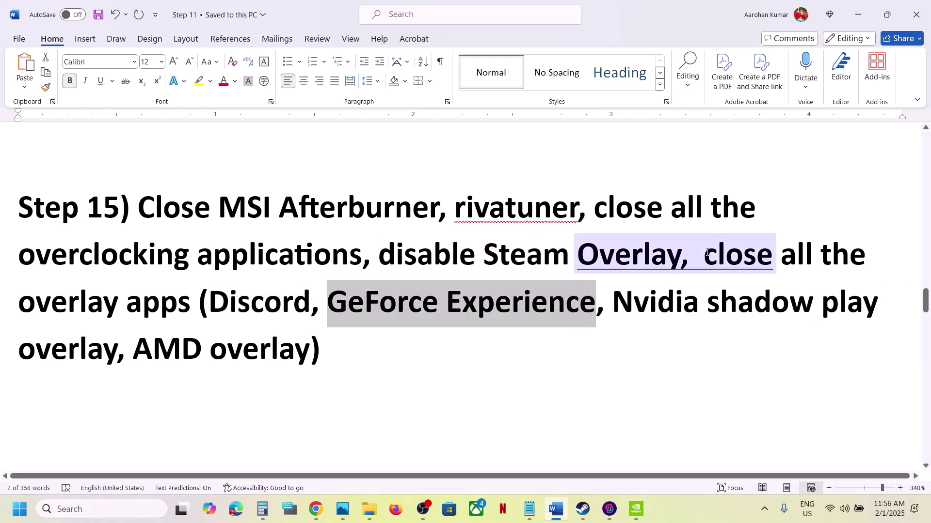
{"action": "left_click_drag", "start_coordinate": [707, 252], "coordinate": [373, 342]}
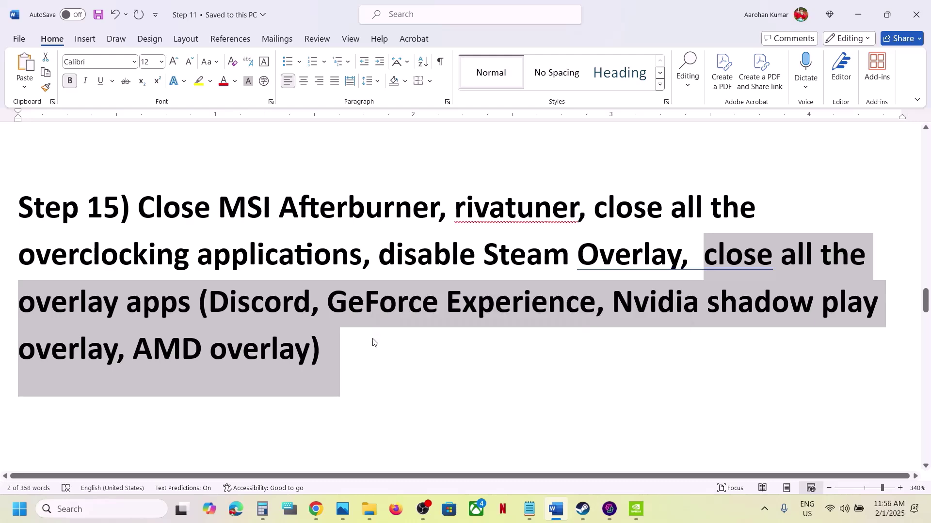
{"action": "left_click", "coordinate": [372, 342]}
Step: Highlight the step 16 instruction about allowing the game exe file through the antivirus program, Windows Security and Firewall
{"action": "scroll", "coordinate": [373, 341], "scroll_direction": "down", "scroll_amount": 5}
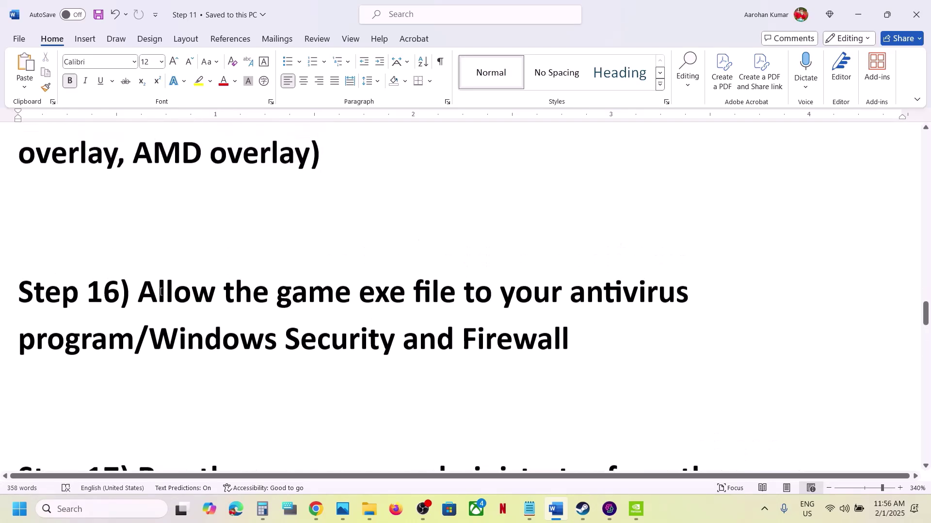
{"action": "left_click_drag", "start_coordinate": [160, 292], "coordinate": [132, 337]}
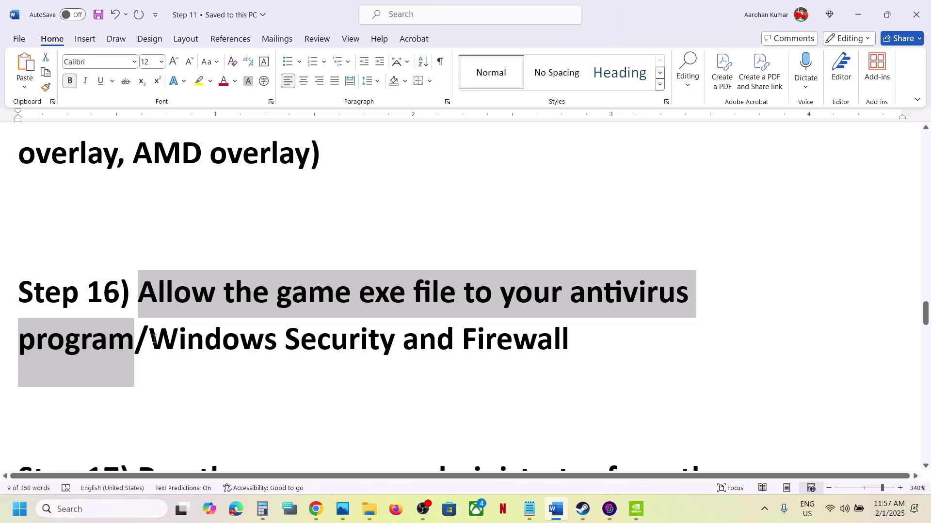
{"action": "left_click_drag", "start_coordinate": [154, 338], "coordinate": [619, 347]}
Step: Open Windows Security from the system settings and go to the apps allowed through Controlled folder access under Ransomware protection
{"action": "key", "text": "super+i"}
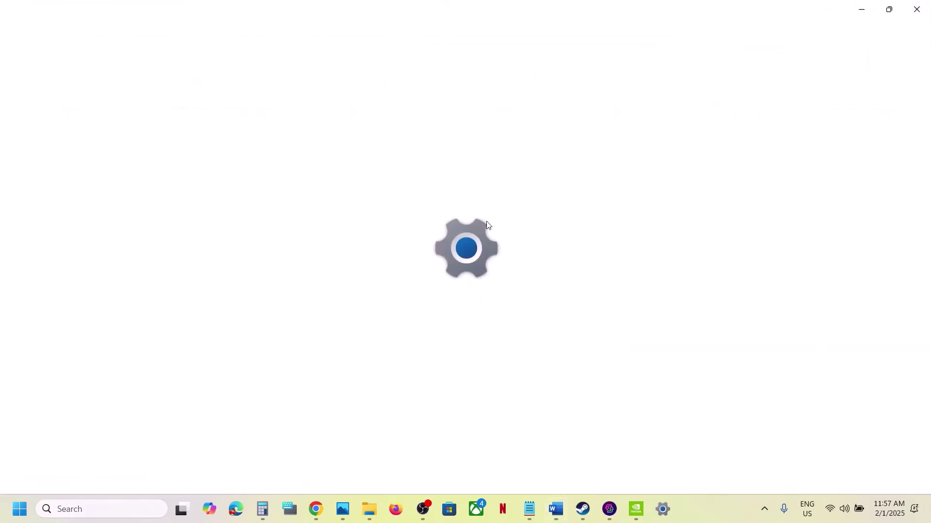
{"action": "left_click", "coordinate": [85, 378]}
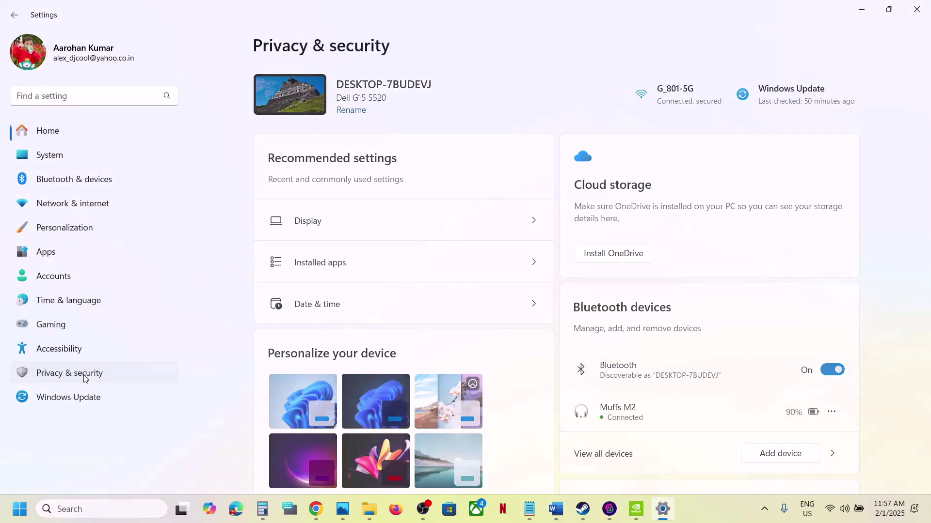
{"action": "left_click", "coordinate": [366, 103]}
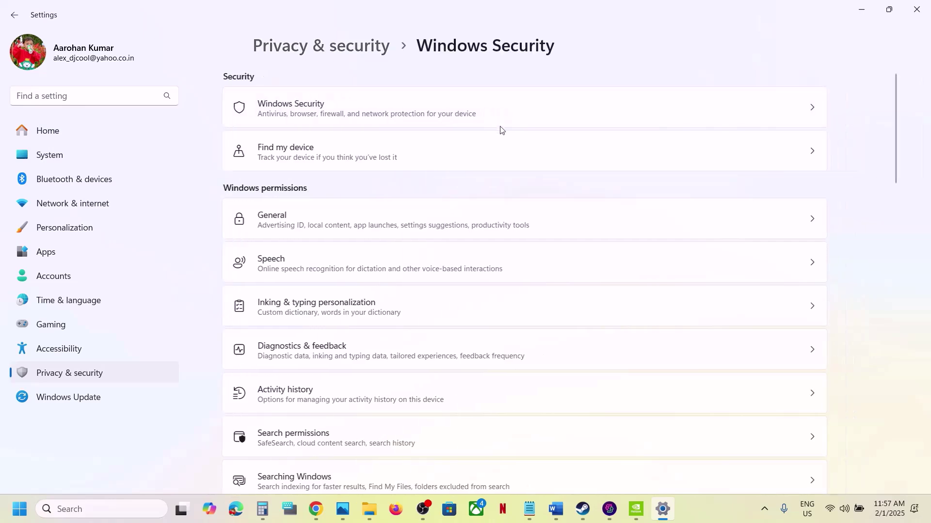
{"action": "left_click", "coordinate": [320, 180]}
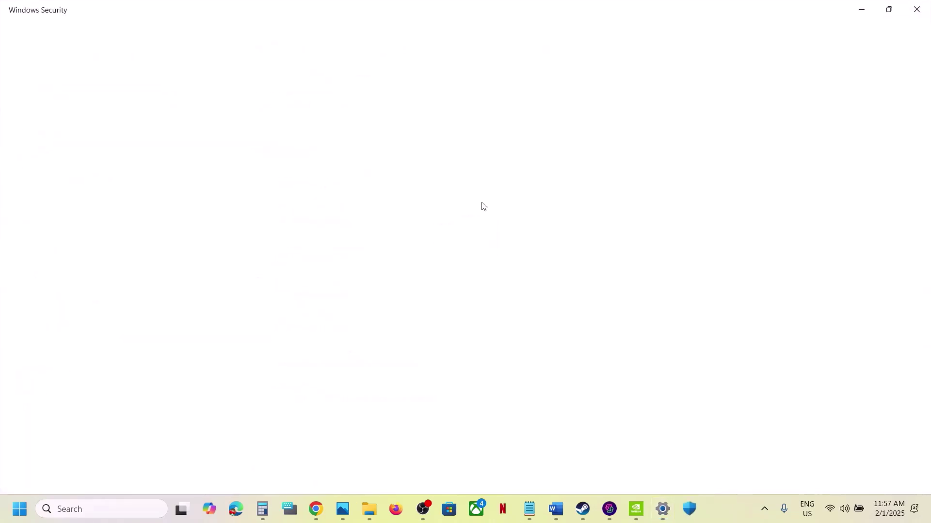
{"action": "scroll", "coordinate": [349, 286], "scroll_direction": "down", "scroll_amount": 3}
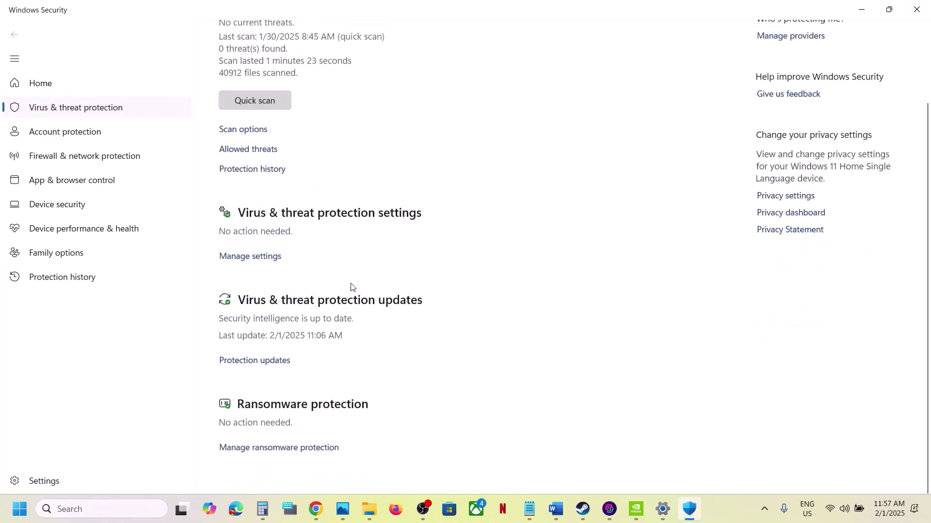
{"action": "left_click", "coordinate": [312, 458]}
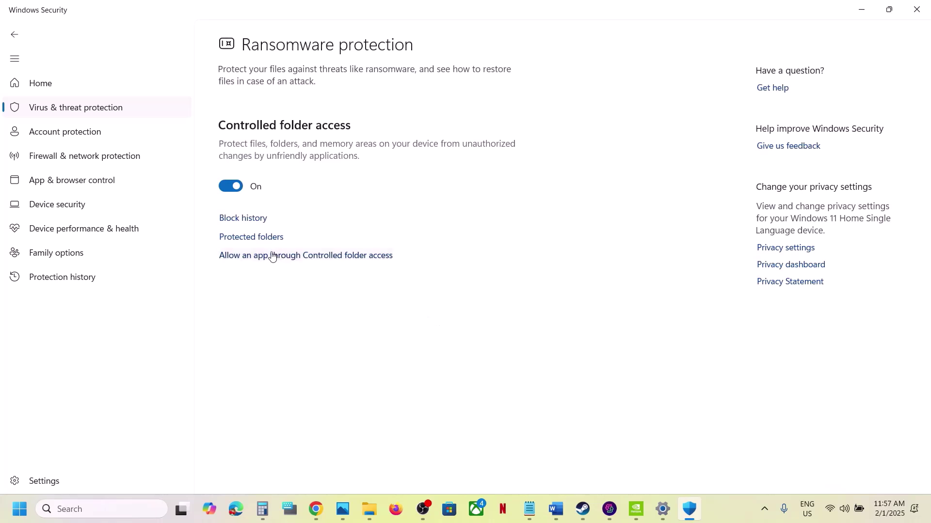
{"action": "left_click", "coordinate": [304, 255]}
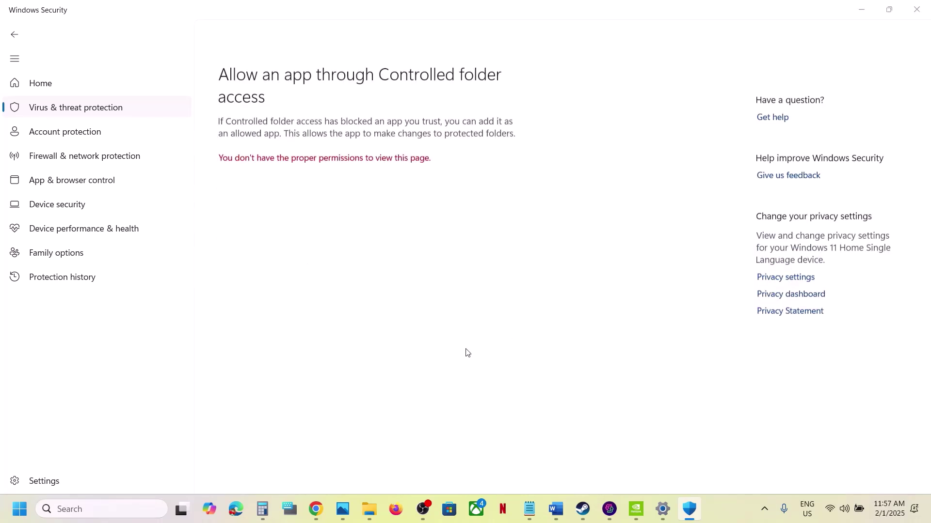
Step: Add the Spider-Man2 application from the Marvel's Spider-Man 2 folder as an allowed app for Controlled folder access
{"action": "scroll", "coordinate": [413, 349], "scroll_direction": "down", "scroll_amount": 3}
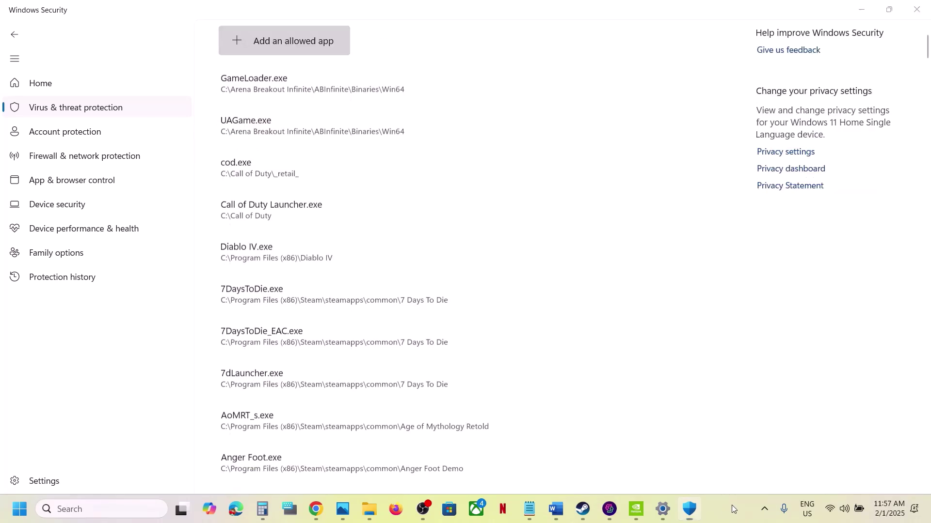
{"action": "left_click", "coordinate": [267, 42]}
{"action": "left_click", "coordinate": [302, 90]}
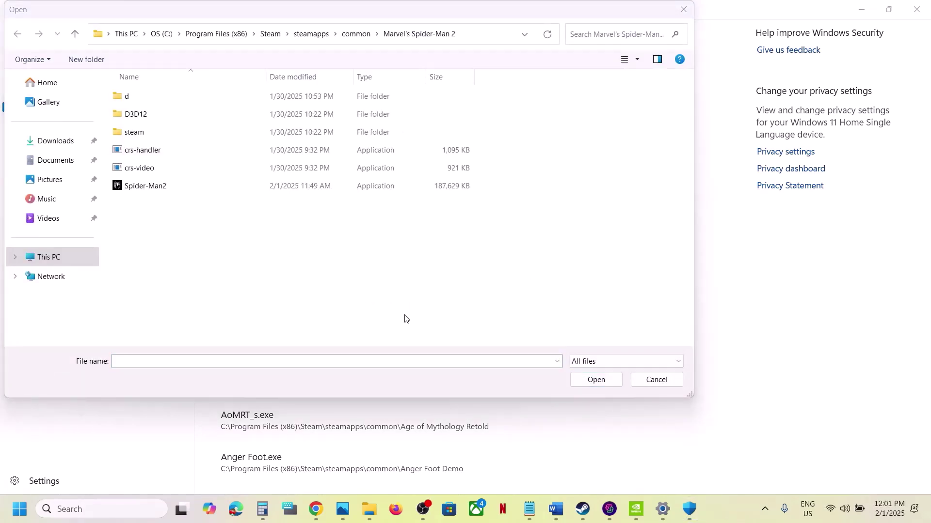
{"action": "left_click", "coordinate": [191, 190]}
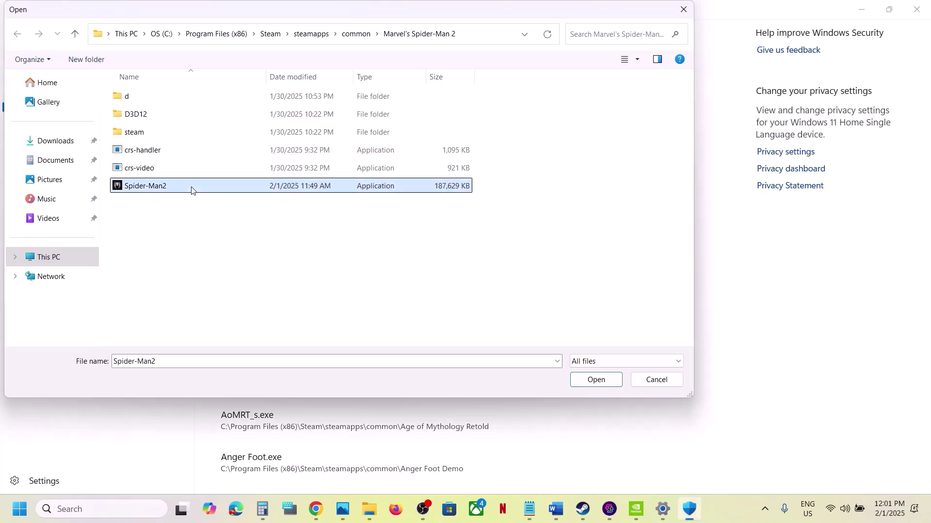
{"action": "left_click", "coordinate": [605, 384]}
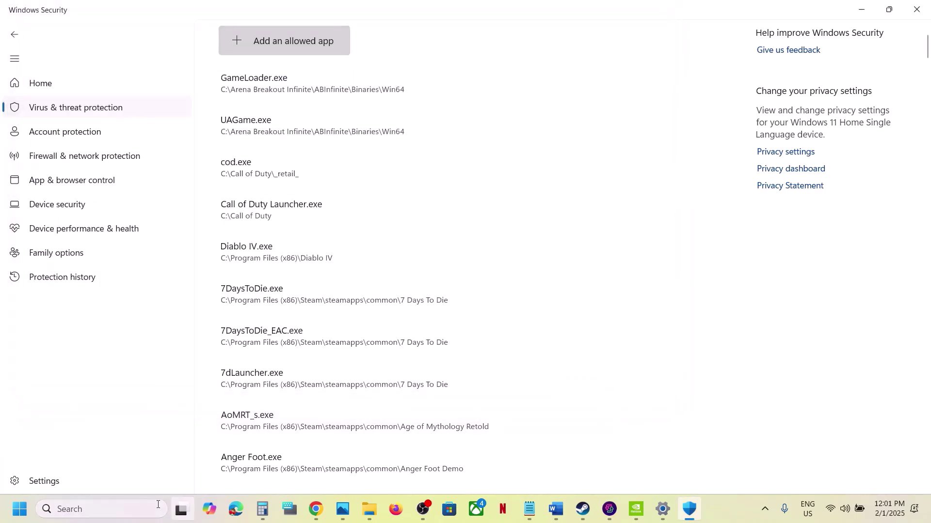
Step: Open Control Panel through a search for "control" and unlock the Windows Defender Firewall list of allowed apps for changes
{"action": "left_click", "coordinate": [112, 510]}
{"action": "type", "text": "control"}
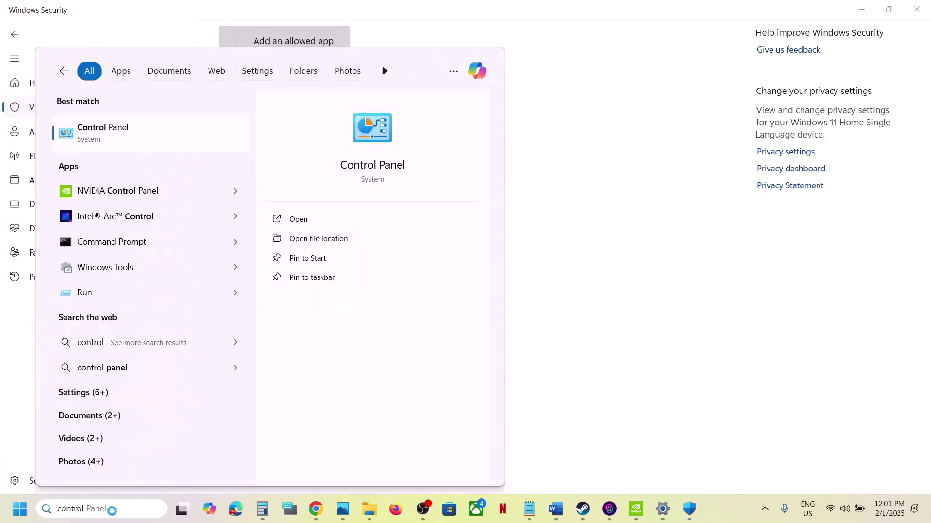
{"action": "key", "text": "Return"}
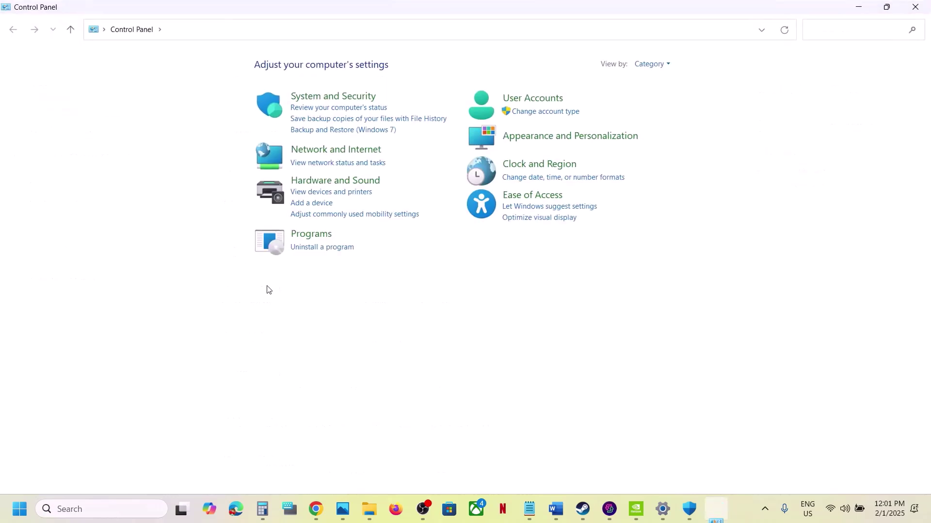
{"action": "left_click", "coordinate": [323, 99]}
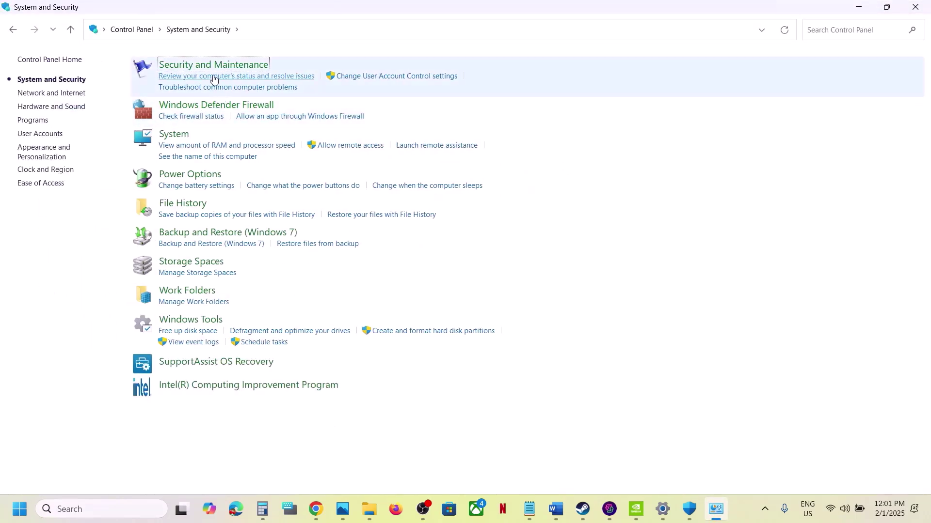
{"action": "left_click", "coordinate": [206, 108]}
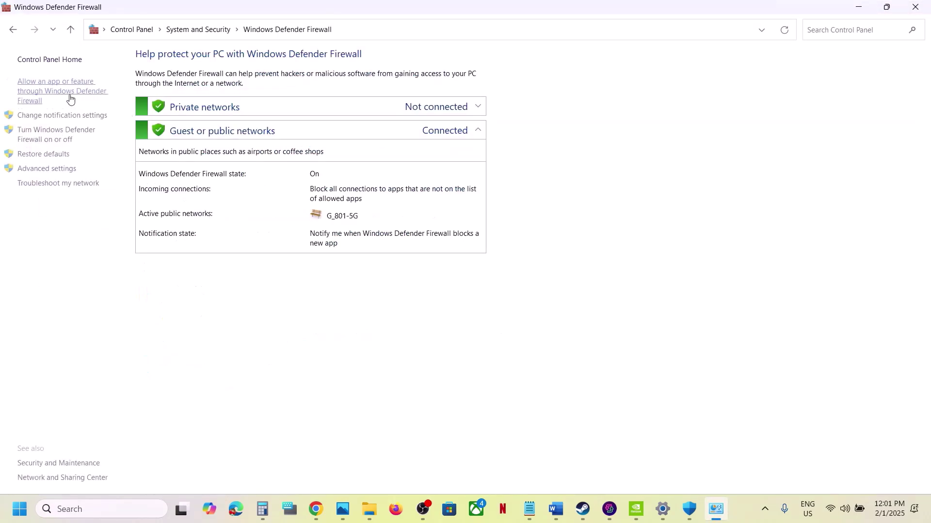
{"action": "left_click", "coordinate": [76, 89]}
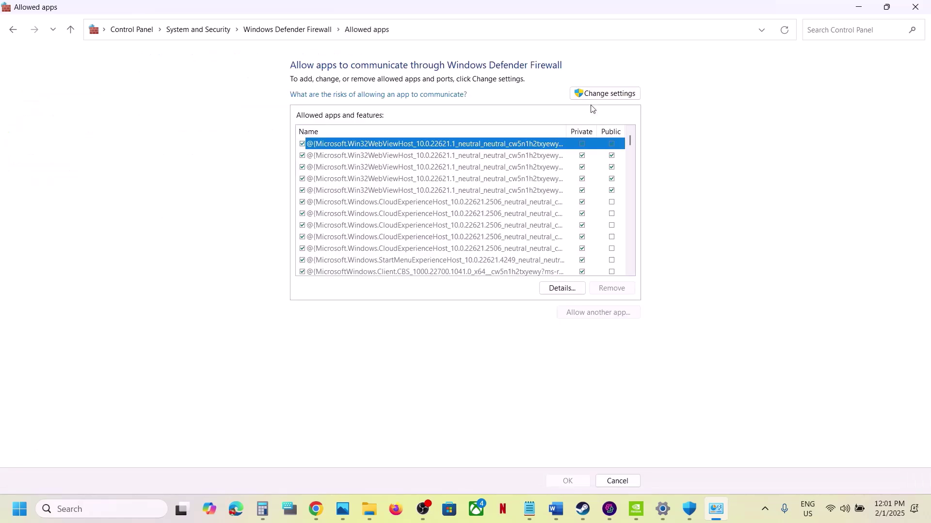
{"action": "left_click", "coordinate": [604, 96]}
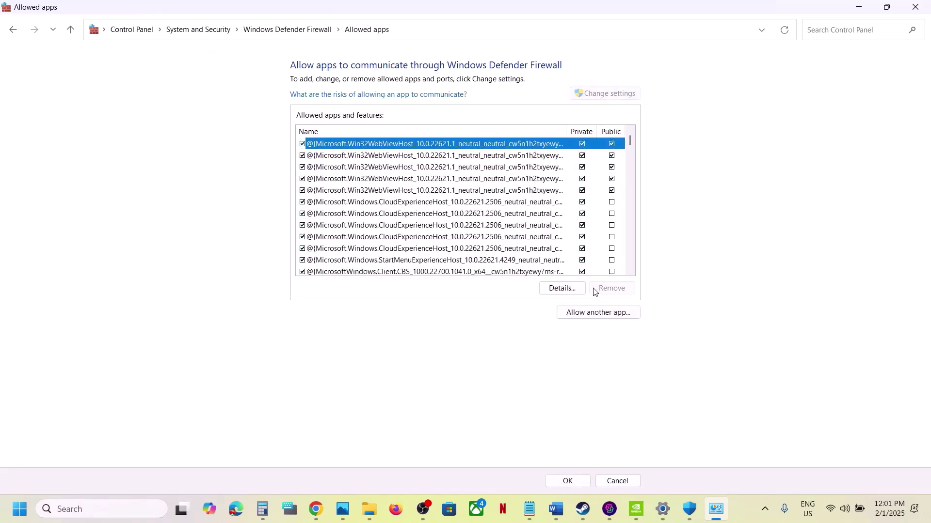
Step: Try to add the Spider-Man2 application from the Marvel's Spider-Man 2 folder to the firewall's allowed apps
{"action": "left_click", "coordinate": [584, 315]}
{"action": "left_click", "coordinate": [557, 312]}
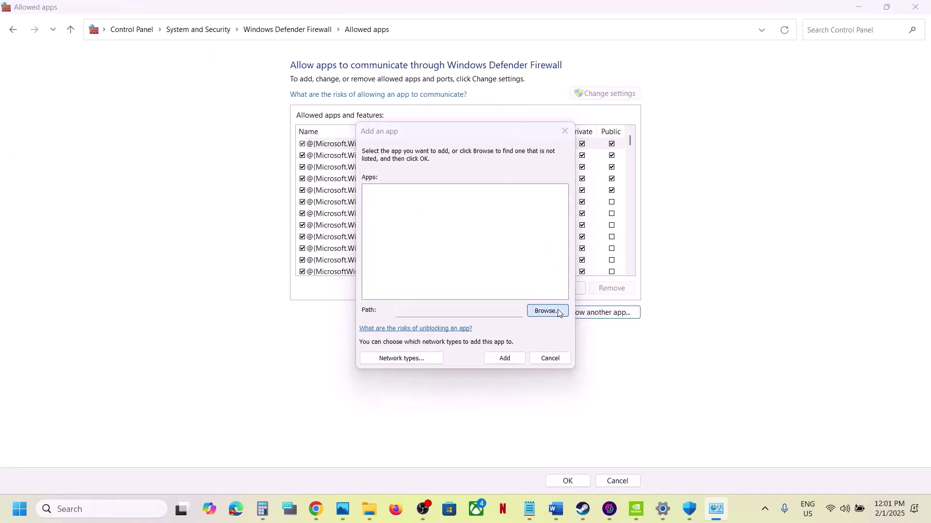
{"action": "left_click", "coordinate": [528, 302]}
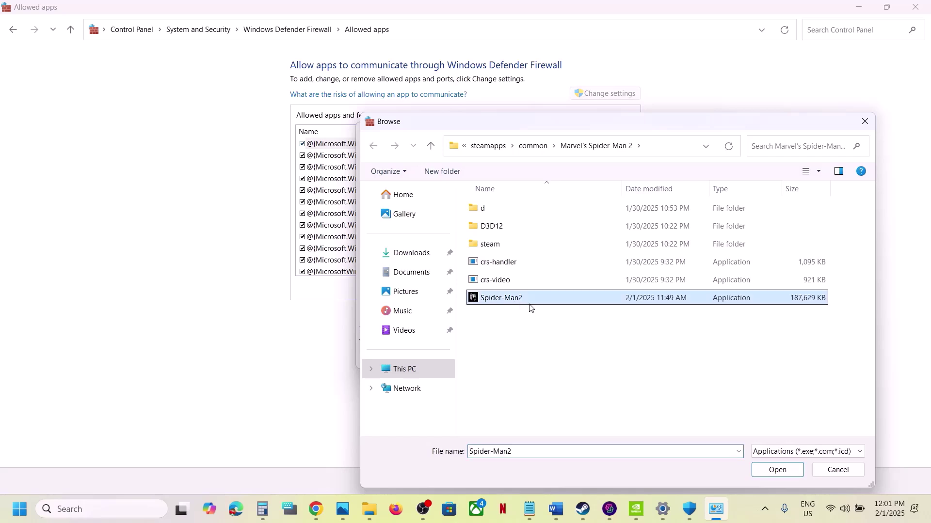
{"action": "left_click", "coordinate": [777, 470]}
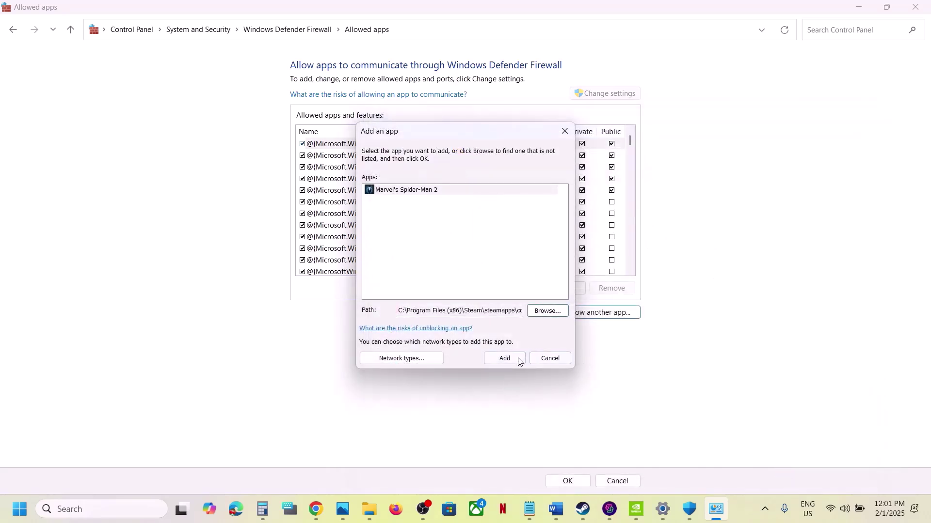
{"action": "left_click", "coordinate": [518, 361]}
{"action": "left_click", "coordinate": [550, 296]}
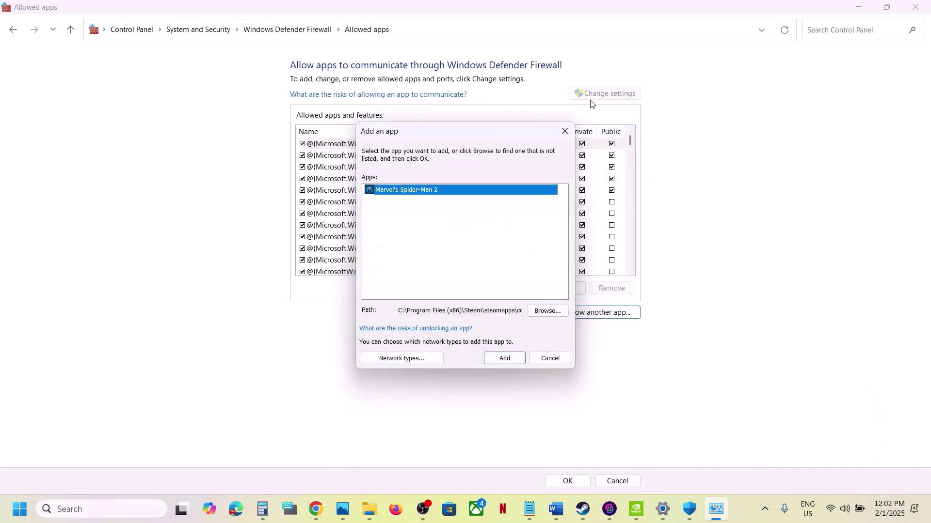
{"action": "left_click", "coordinate": [565, 131]}
Step: Locate the Marvel's Spider-Man 2 entry in the firewall's allowed apps list and close the firewall, security and settings windows
{"action": "key", "text": "m"}
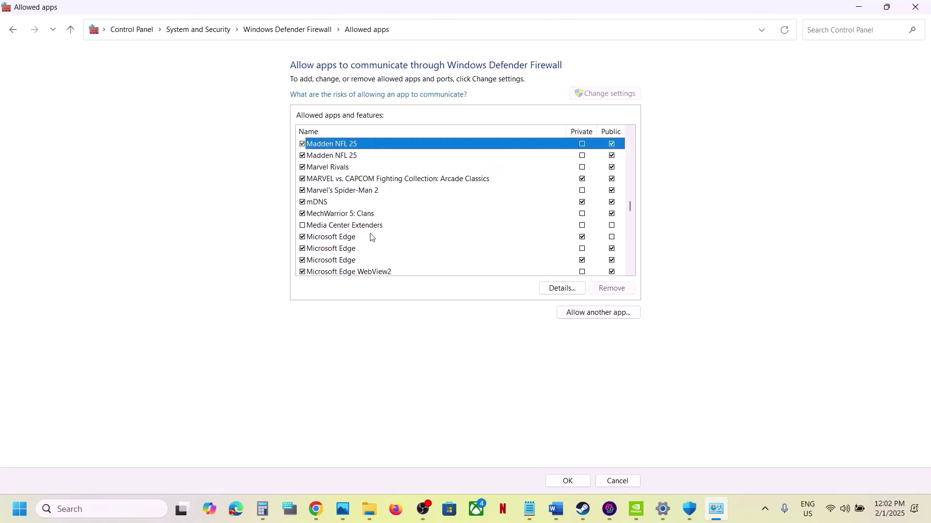
{"action": "left_click", "coordinate": [381, 191]}
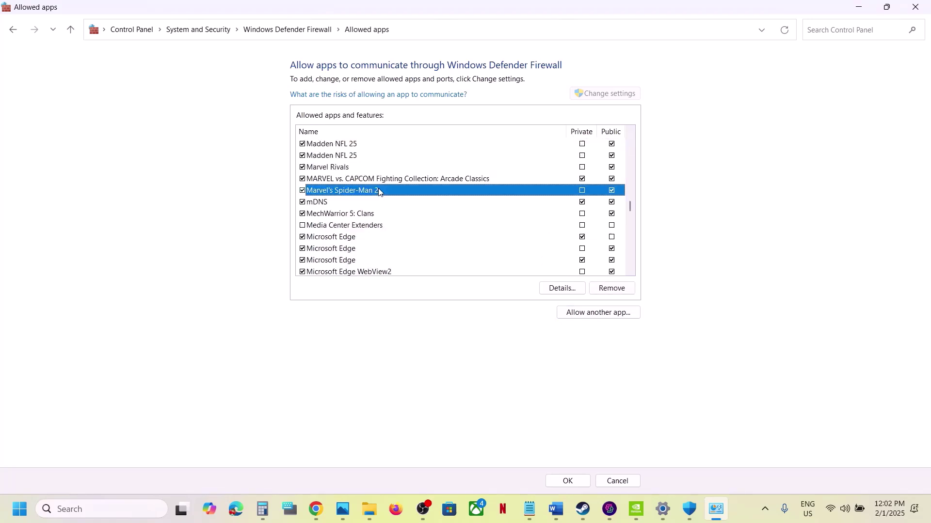
{"action": "left_click", "coordinate": [918, 8]}
{"action": "left_click", "coordinate": [919, 10]}
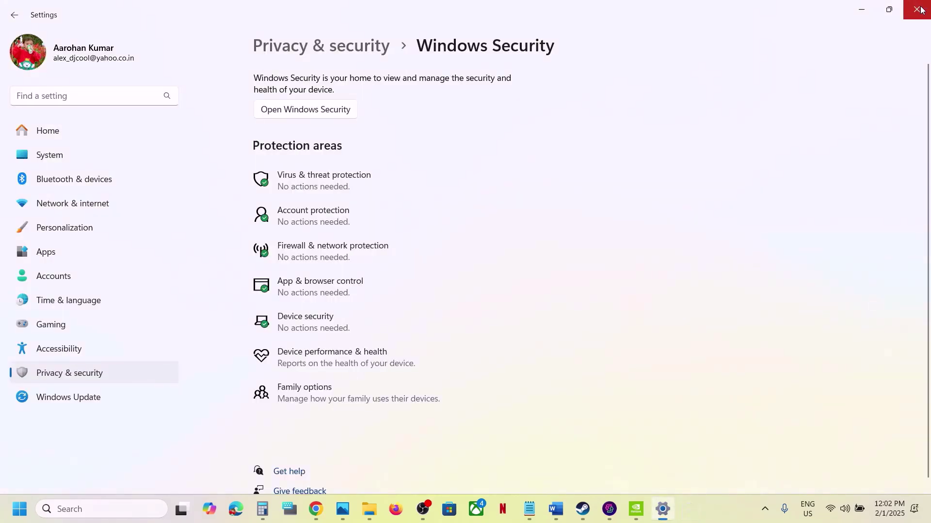
{"action": "left_click", "coordinate": [918, 8]}
Step: Highlight the step 17 instruction about running the game as an administrator from the game installation folder
{"action": "scroll", "coordinate": [416, 314], "scroll_direction": "down", "scroll_amount": 3}
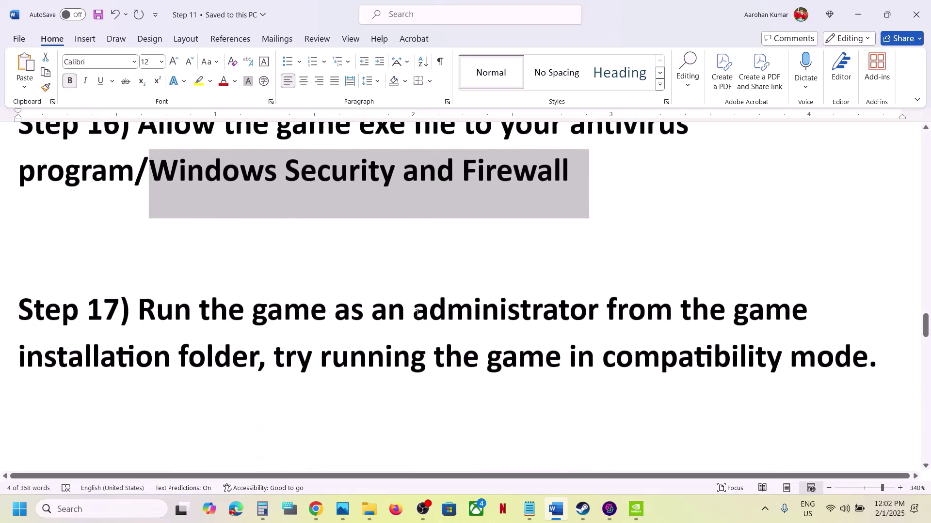
{"action": "left_click_drag", "start_coordinate": [146, 305], "coordinate": [257, 352]}
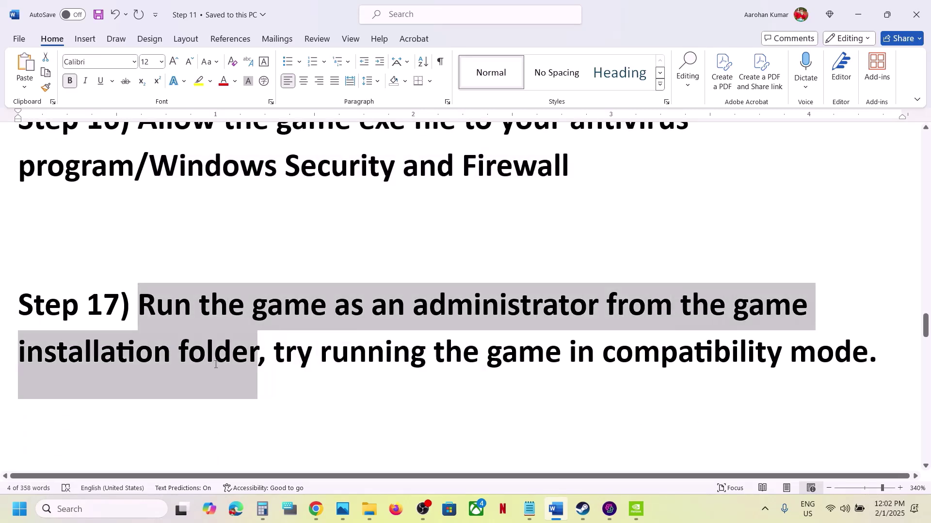
Step: Switch to Steam, open the local files folder of Marvel's Spider-Man 2 and find the Spider-Man2 application
{"action": "left_click", "coordinate": [583, 509]}
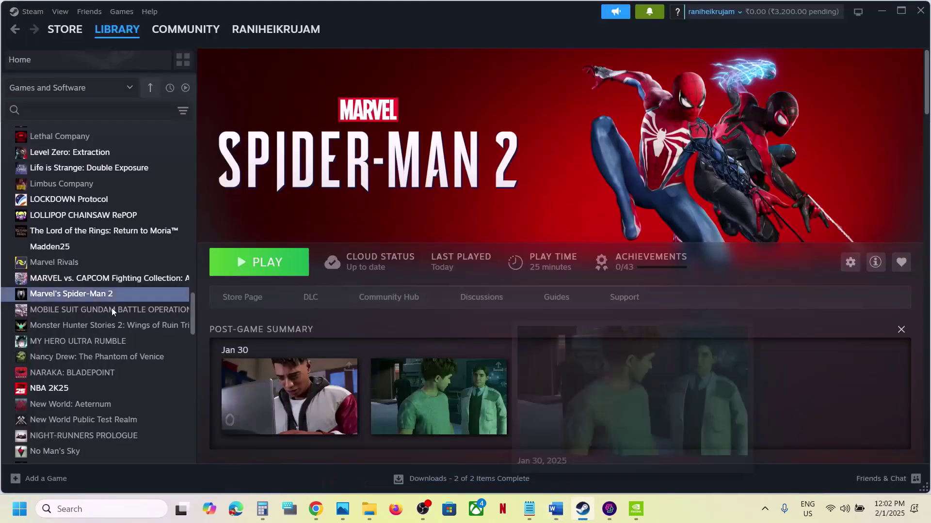
{"action": "right_click", "coordinate": [100, 293]}
{"action": "mouse_move", "coordinate": [141, 364]}
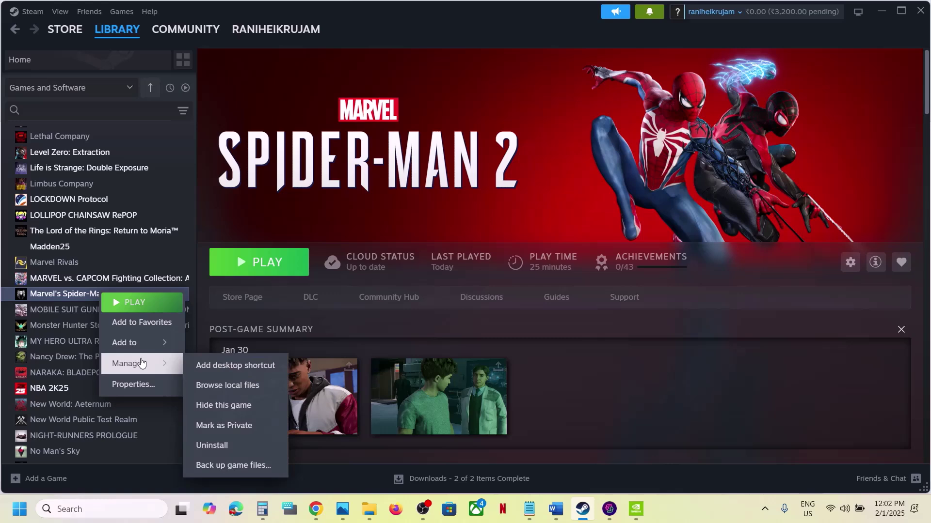
{"action": "left_click", "coordinate": [262, 388]}
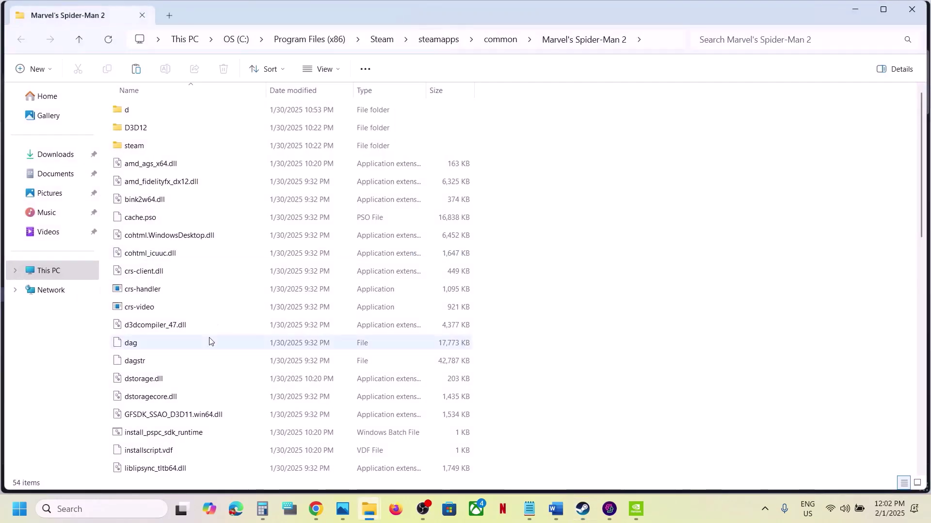
{"action": "scroll", "coordinate": [210, 341], "scroll_direction": "down", "scroll_amount": 5}
{"action": "scroll", "coordinate": [210, 341], "scroll_direction": "down", "scroll_amount": 6}
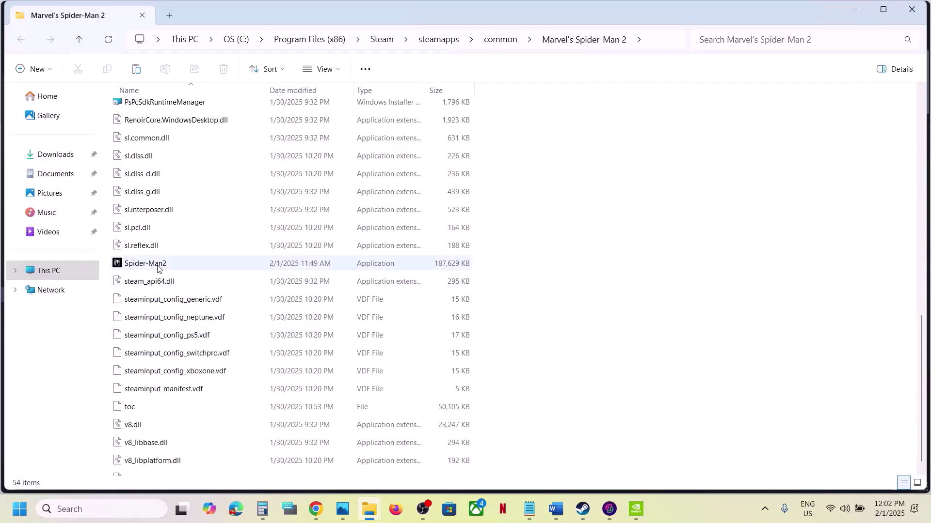
Step: Set the Spider-Man2 application to run as an administrator in its compatibility properties
{"action": "left_click", "coordinate": [157, 265]}
{"action": "right_click", "coordinate": [160, 268]}
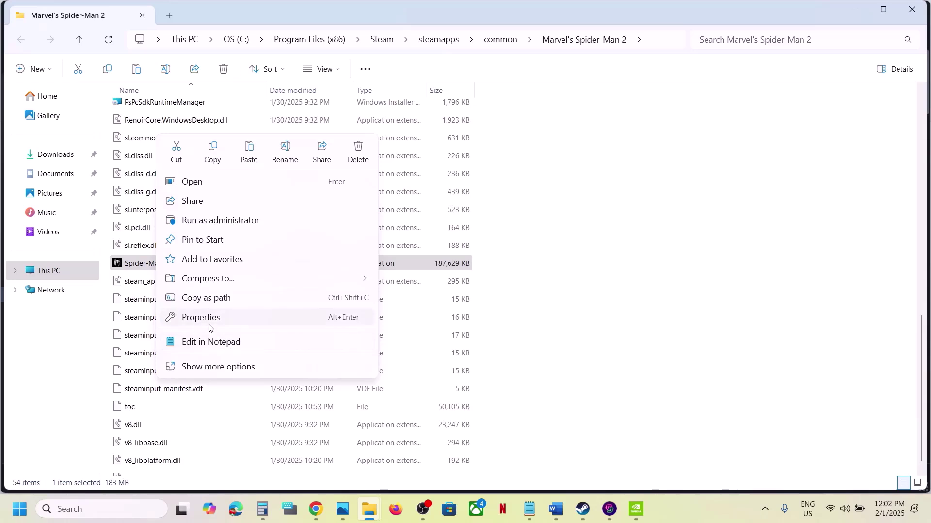
{"action": "left_click", "coordinate": [209, 326]}
{"action": "left_click", "coordinate": [281, 191]}
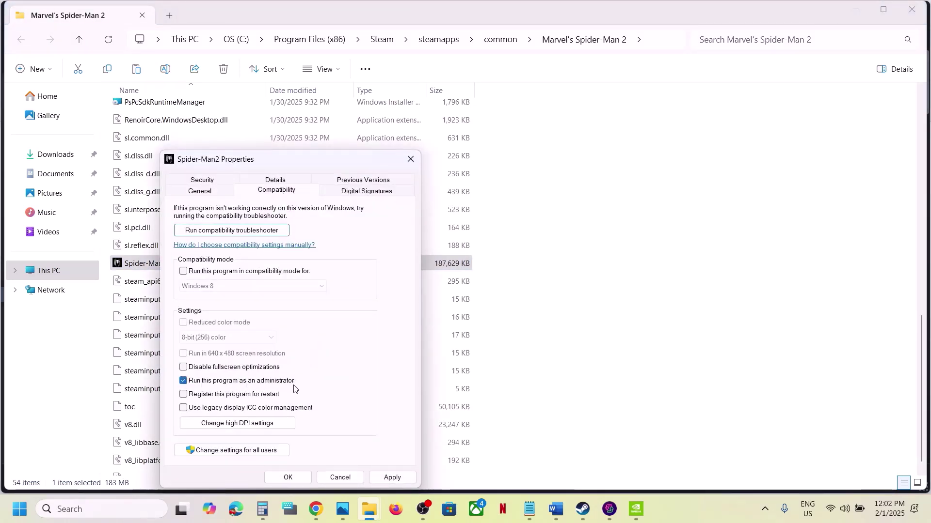
{"action": "left_click", "coordinate": [391, 477]}
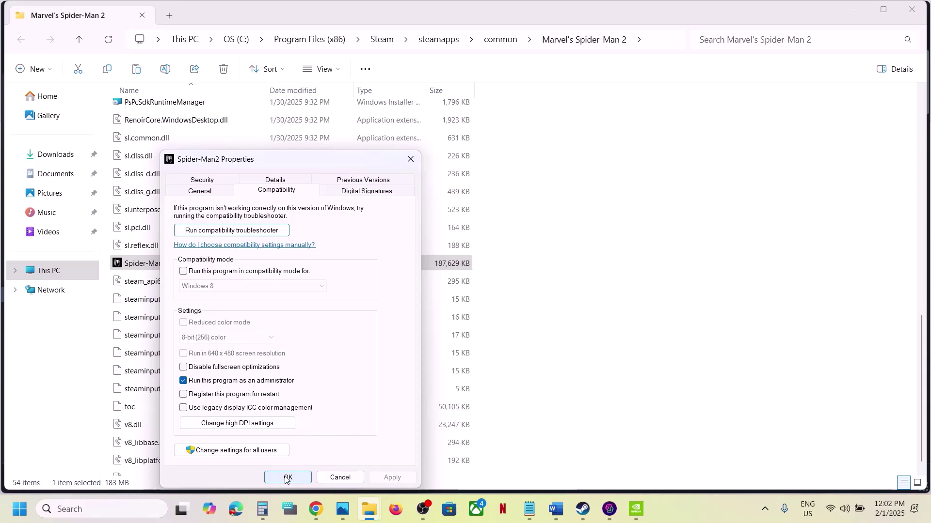
{"action": "left_click", "coordinate": [287, 478]}
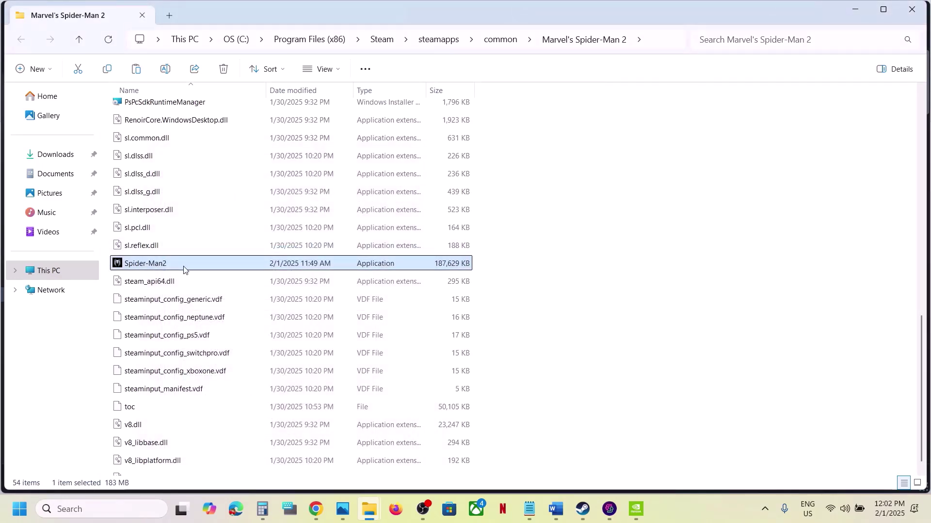
Step: Enable compatibility mode for Windows 8 on the Spider-Man2 application and apply it
{"action": "right_click", "coordinate": [184, 270]}
{"action": "left_click", "coordinate": [226, 317]}
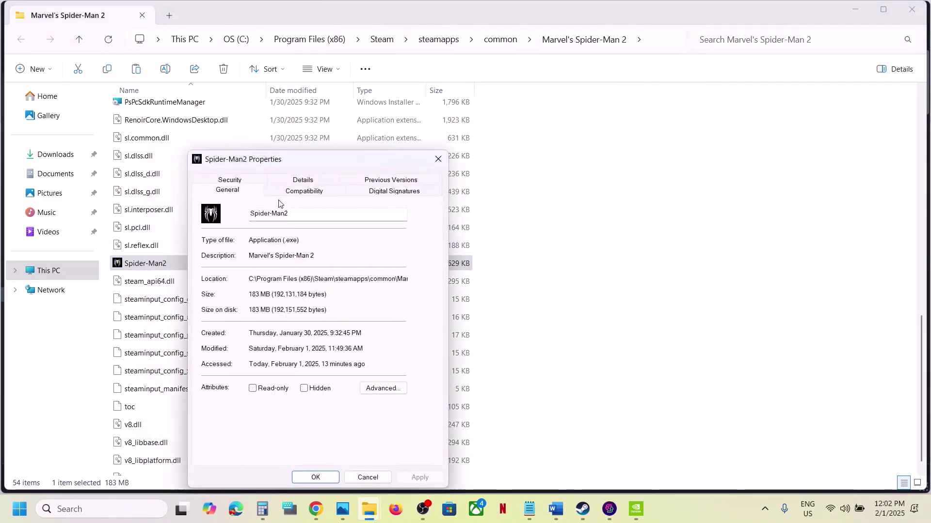
{"action": "left_click", "coordinate": [278, 193]}
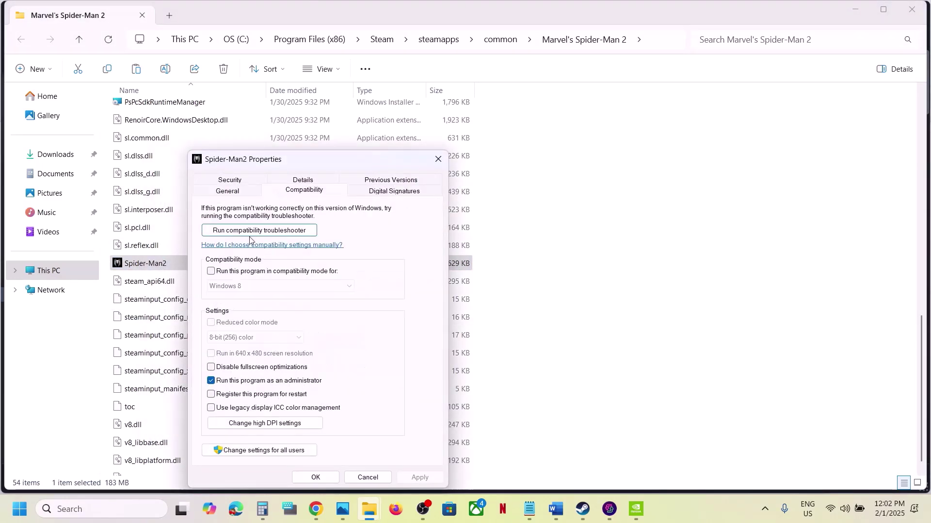
{"action": "left_click", "coordinate": [212, 272]}
{"action": "left_click", "coordinate": [419, 477]}
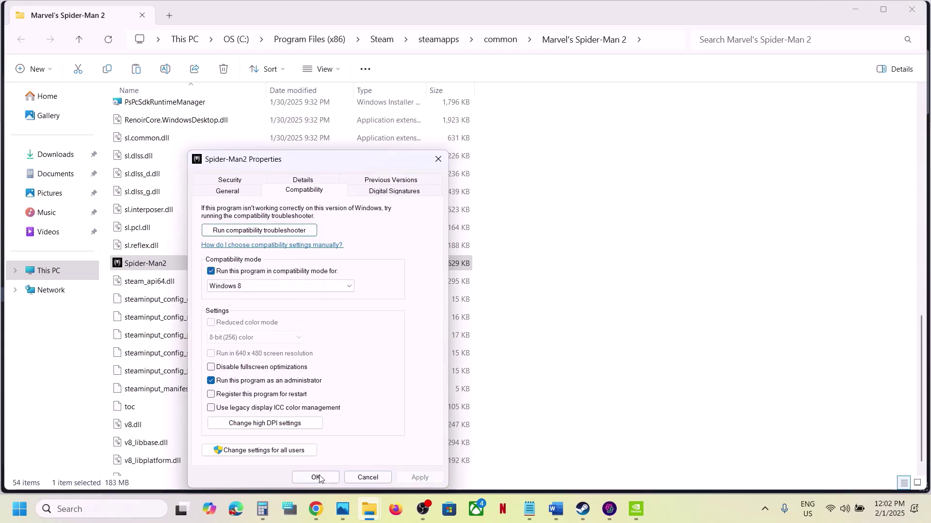
Step: Change the Spider-Man2 compatibility mode to Windows 7 and disable fullscreen optimizations
{"action": "left_click", "coordinate": [281, 293]}
{"action": "left_click", "coordinate": [249, 321]}
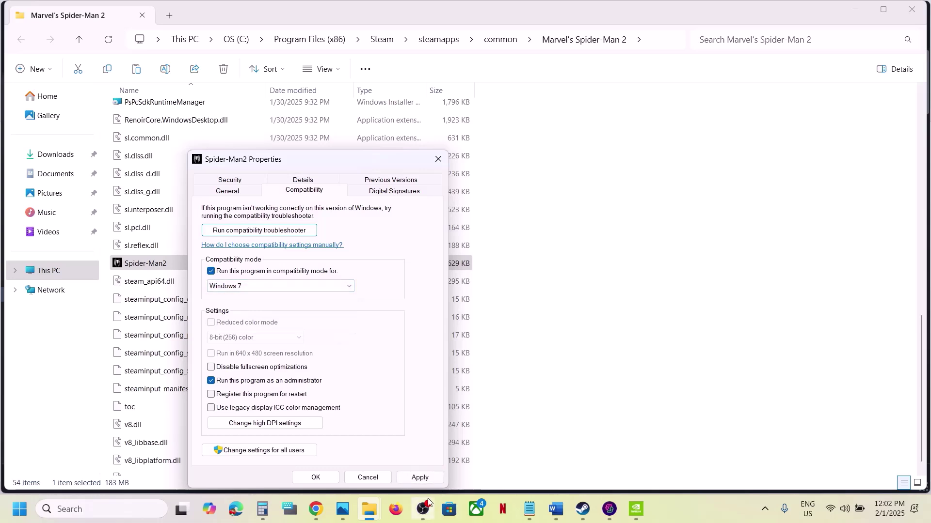
{"action": "left_click", "coordinate": [415, 480]}
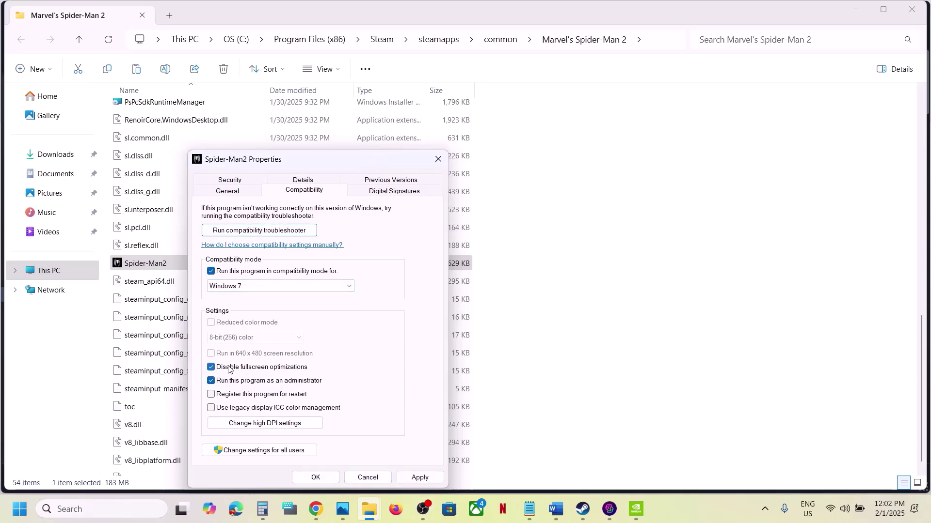
{"action": "left_click", "coordinate": [420, 478]}
{"action": "left_click", "coordinate": [320, 478]}
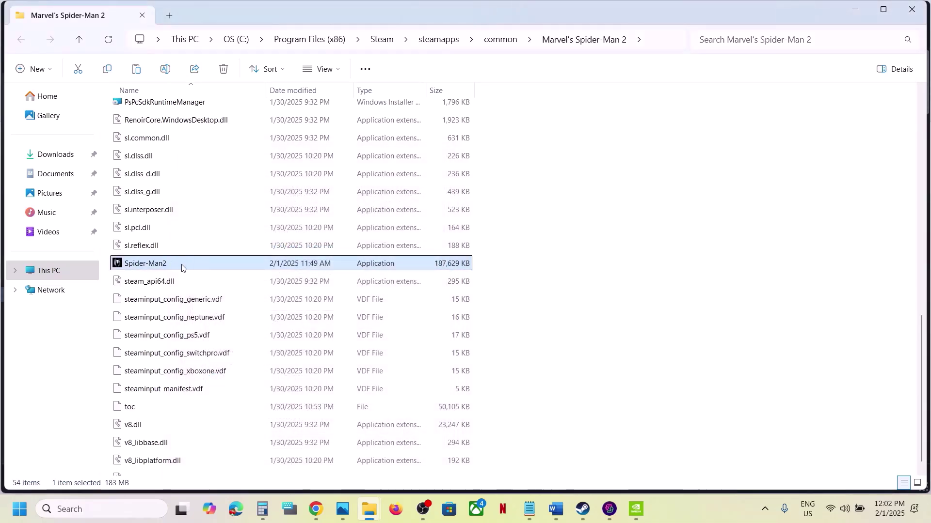
Step: Turn off compatibility mode, disabled fullscreen optimizations and run as administrator for the Spider-Man2 application, and close the game folder
{"action": "right_click", "coordinate": [182, 268]}
{"action": "left_click", "coordinate": [250, 317]}
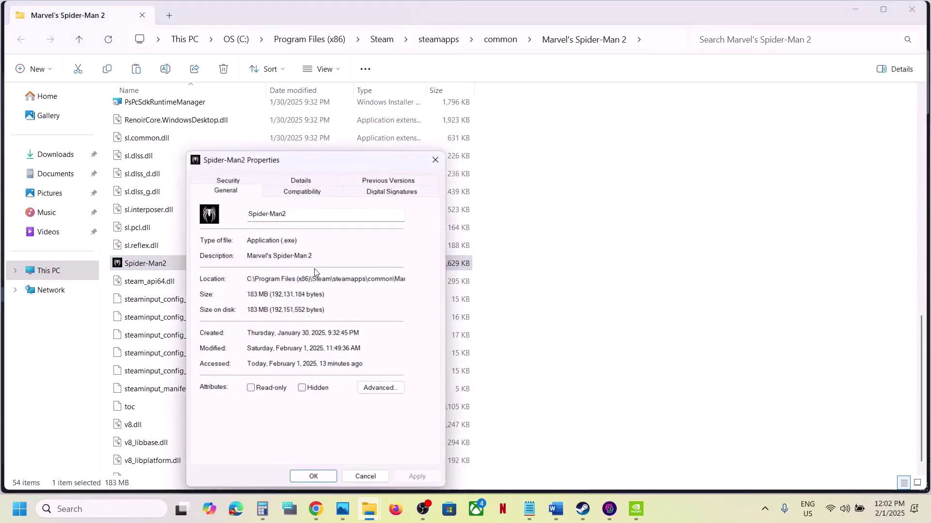
{"action": "left_click", "coordinate": [298, 191]}
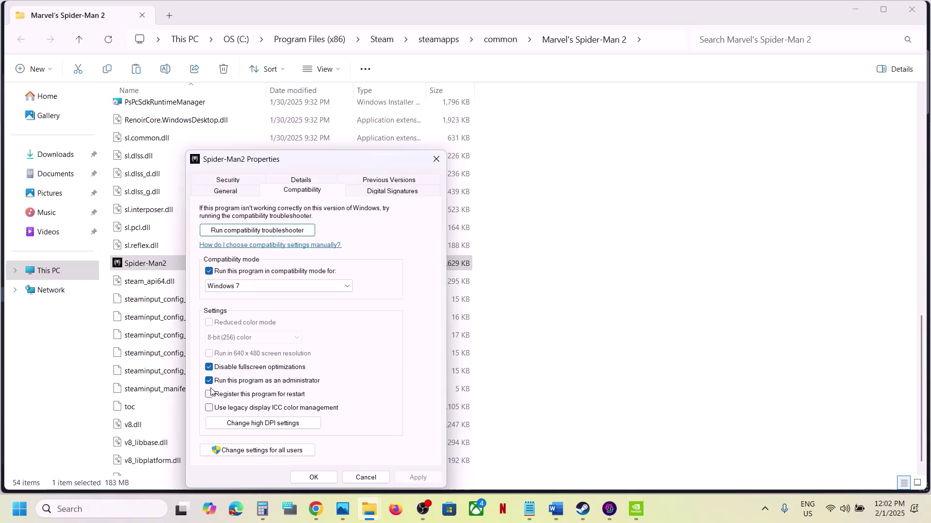
{"action": "left_click", "coordinate": [213, 270]}
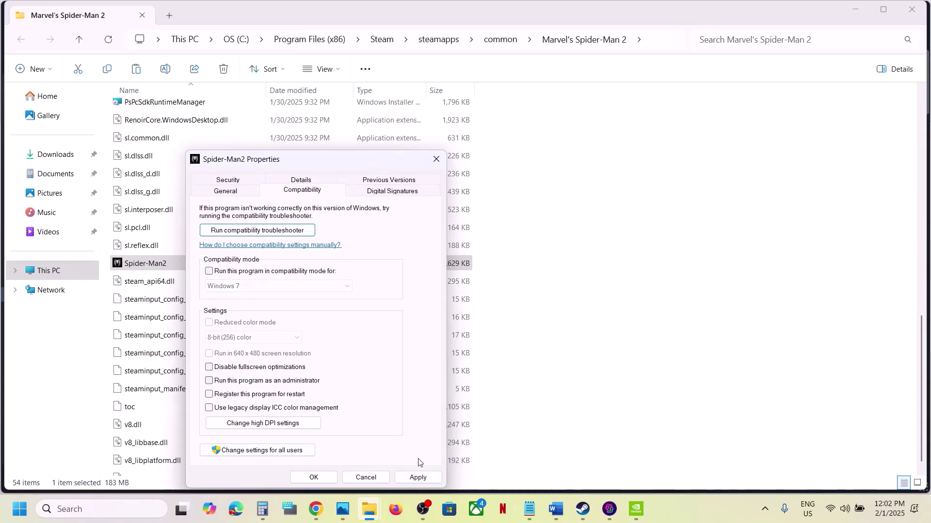
{"action": "left_click", "coordinate": [418, 477]}
{"action": "left_click", "coordinate": [314, 477]}
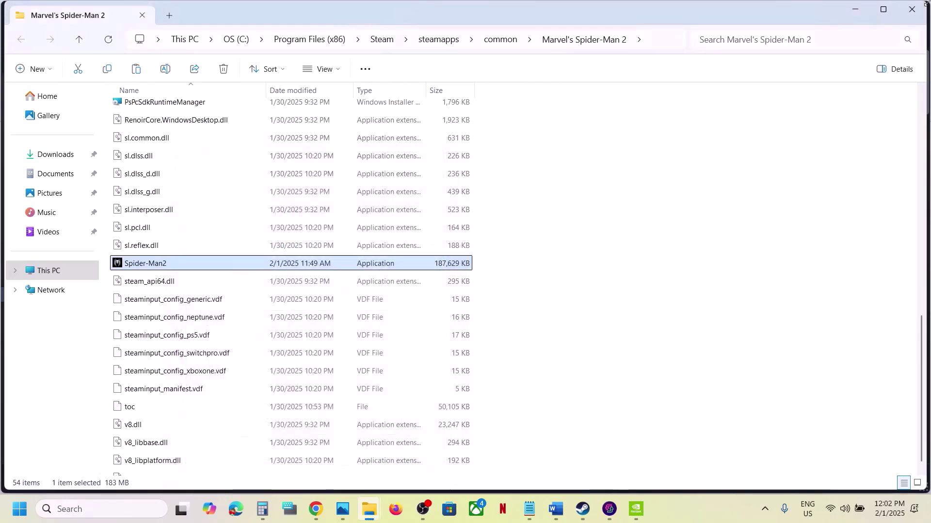
{"action": "left_click", "coordinate": [925, 4]}
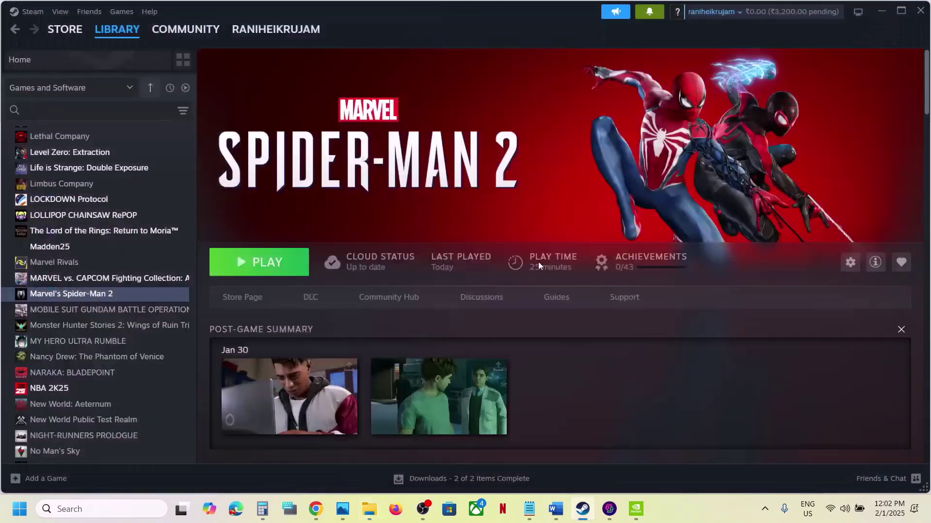
Step: Switch back to the Word troubleshooting list and highlight the step 18 instruction about verifying the game files
{"action": "left_click", "coordinate": [564, 514]}
{"action": "scroll", "coordinate": [363, 325], "scroll_direction": "down", "scroll_amount": 3}
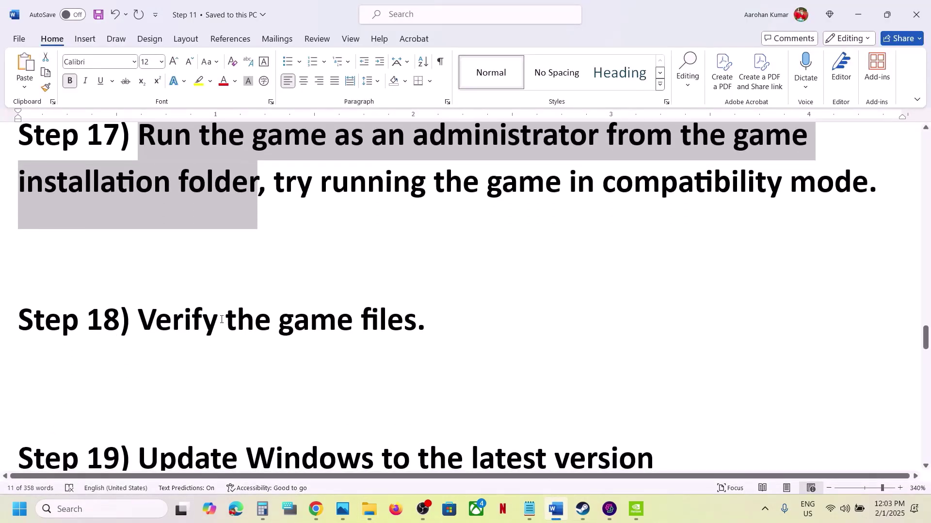
{"action": "left_click_drag", "start_coordinate": [221, 319], "coordinate": [513, 349]}
Step: Switch to Steam and view the integrity verification option in the Installed Files properties of Marvel's Spider-Man 2
{"action": "key", "text": "alt+Tab"}
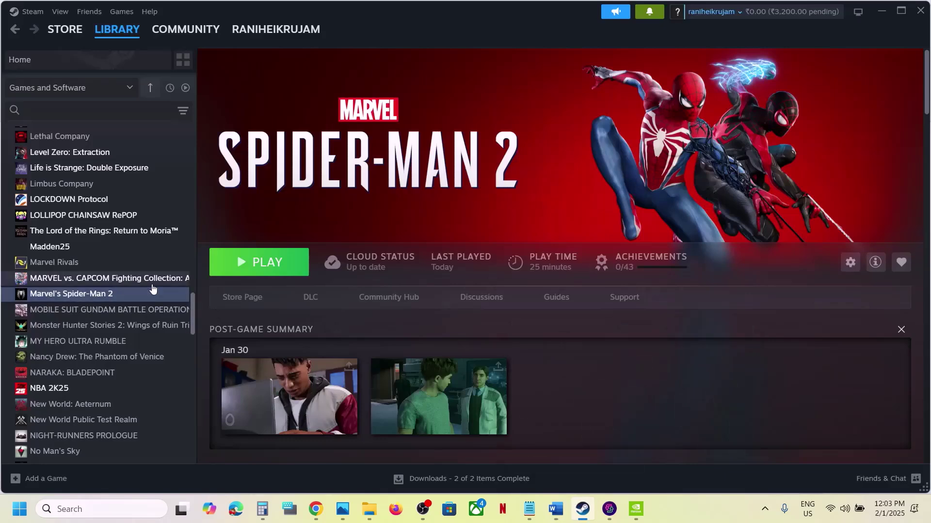
{"action": "right_click", "coordinate": [135, 296]}
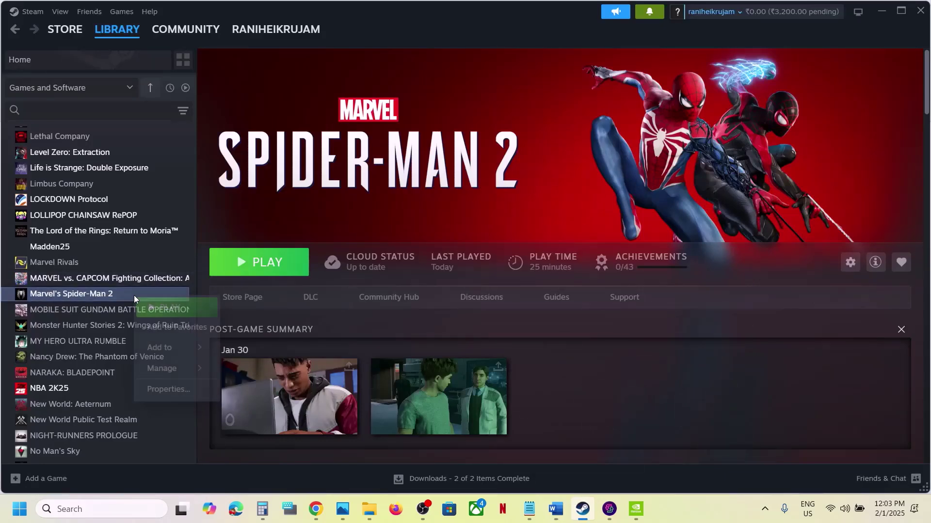
{"action": "left_click", "coordinate": [177, 388]}
{"action": "left_click", "coordinate": [245, 182]}
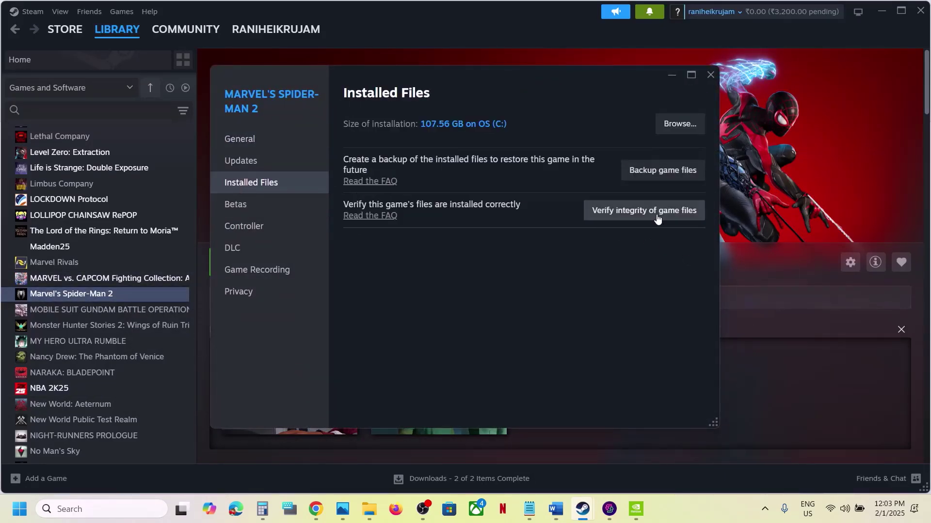
{"action": "left_click", "coordinate": [711, 75]}
Step: Return to the Word troubleshooting list and highlight the step 19 instruction about updating Windows to the latest version
{"action": "left_click", "coordinate": [555, 509]}
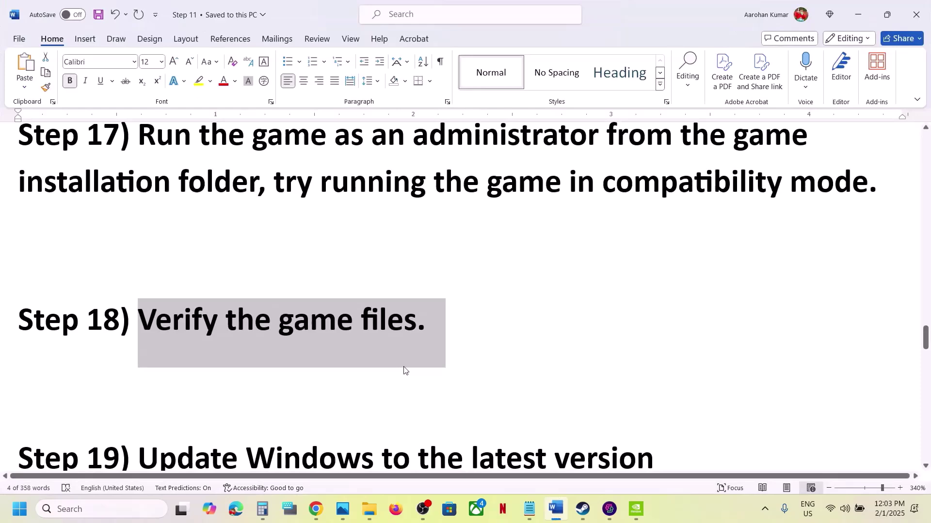
{"action": "scroll", "coordinate": [403, 371], "scroll_direction": "down", "scroll_amount": 4}
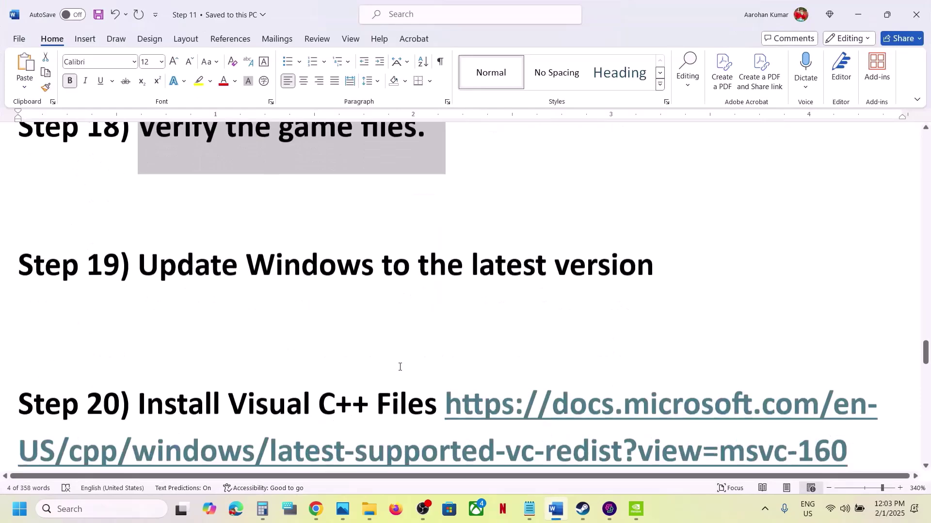
{"action": "left_click_drag", "start_coordinate": [192, 245], "coordinate": [566, 253]}
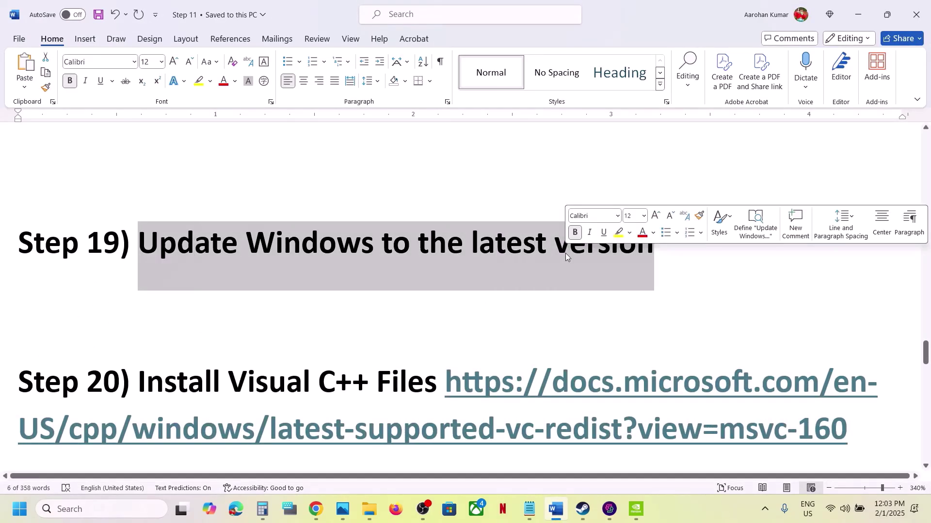
Step: Open Windows Update in the Settings app and check for updates
{"action": "key", "text": "super+i"}
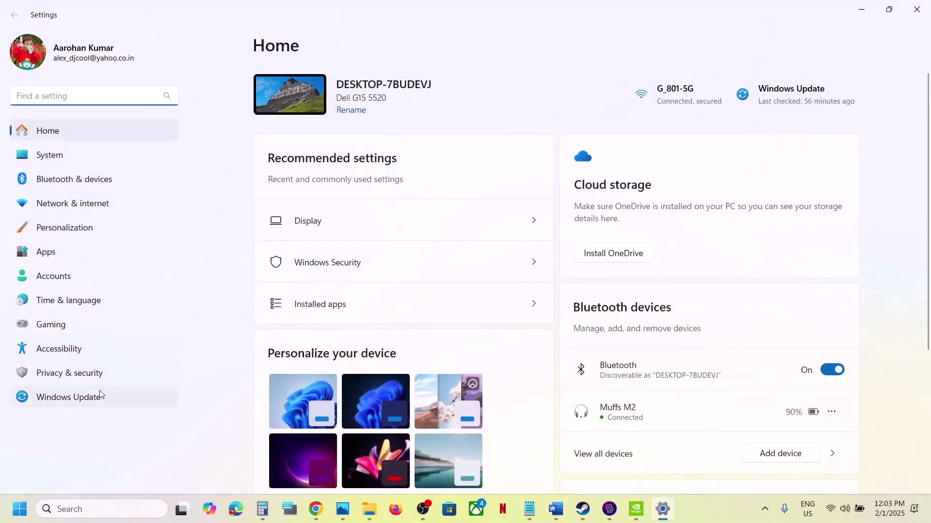
{"action": "left_click", "coordinate": [100, 395]}
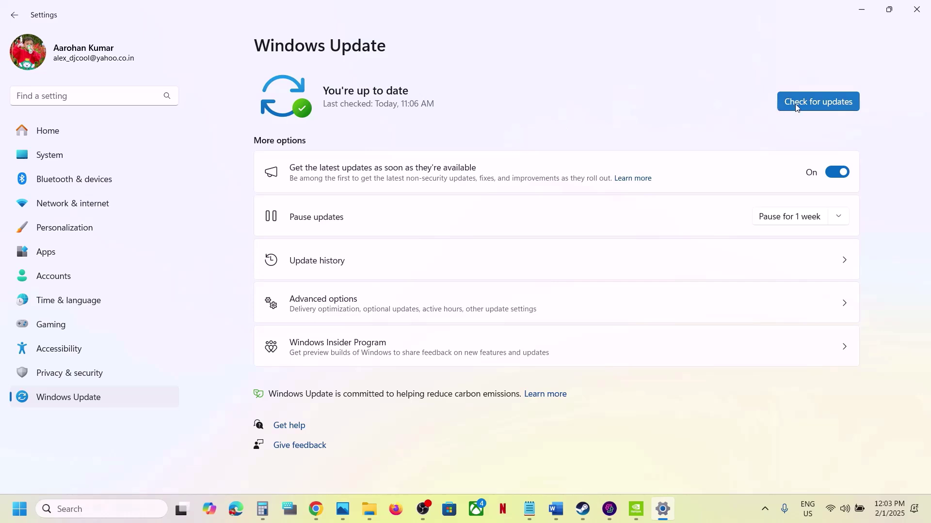
{"action": "left_click", "coordinate": [797, 107]}
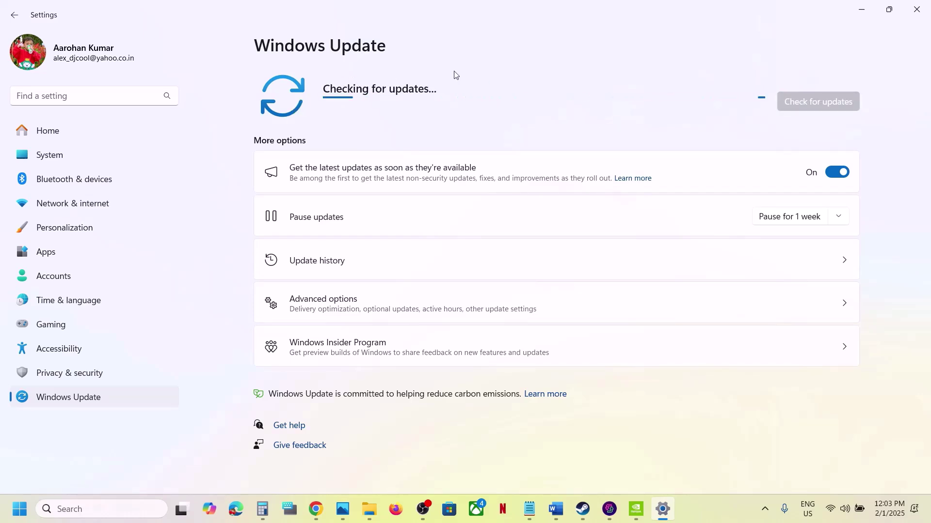
Step: View the Start power options for restarting the PC, and dismiss them without restarting
{"action": "left_click", "coordinate": [20, 509]}
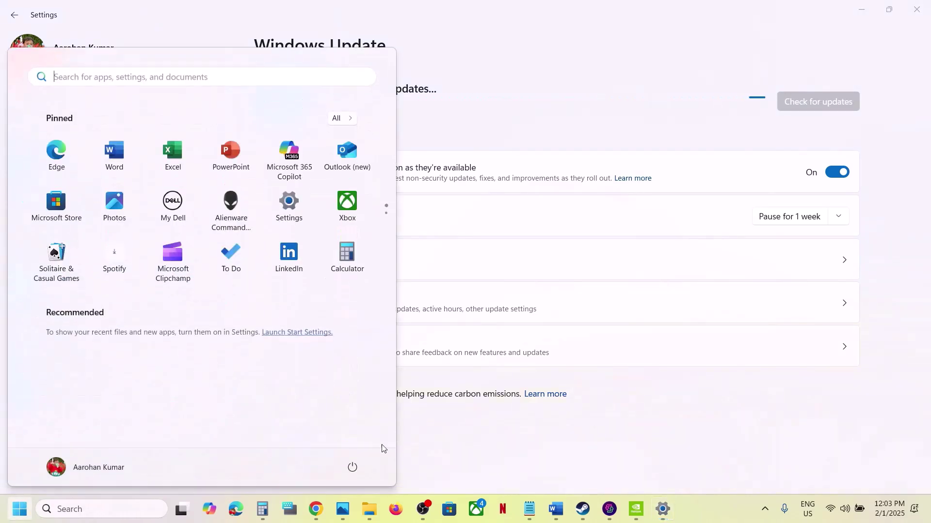
{"action": "left_click", "coordinate": [352, 468]}
{"action": "left_click", "coordinate": [463, 440]}
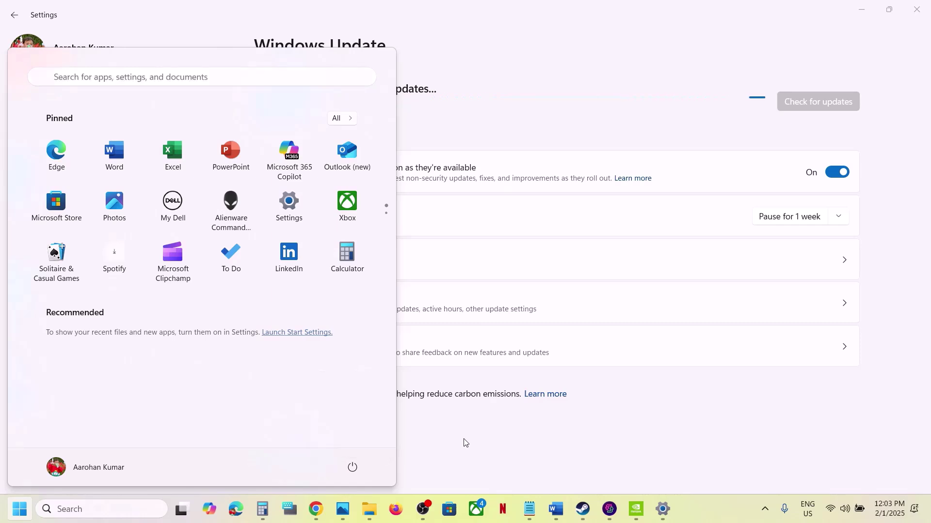
{"action": "left_click", "coordinate": [464, 442]}
{"action": "left_click", "coordinate": [135, 510]}
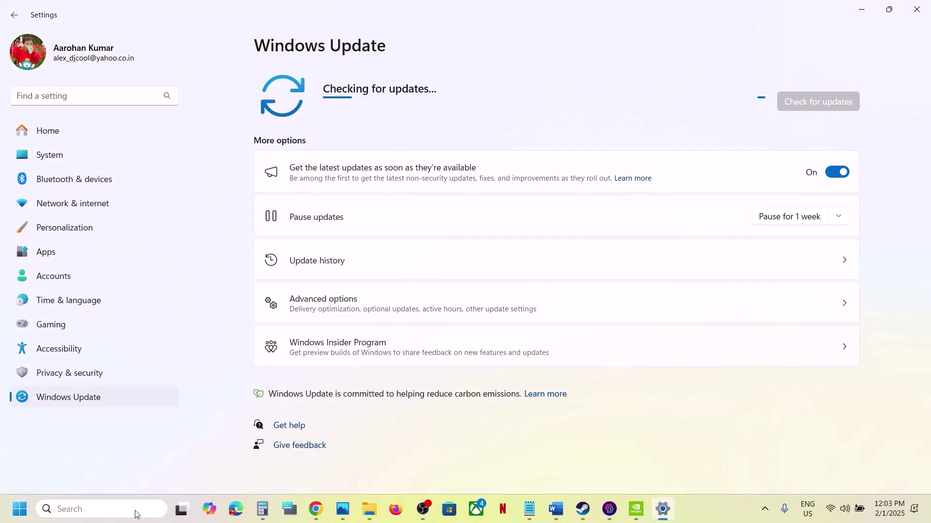
{"action": "type", "text": "inver"}
{"action": "key", "text": "Return"}
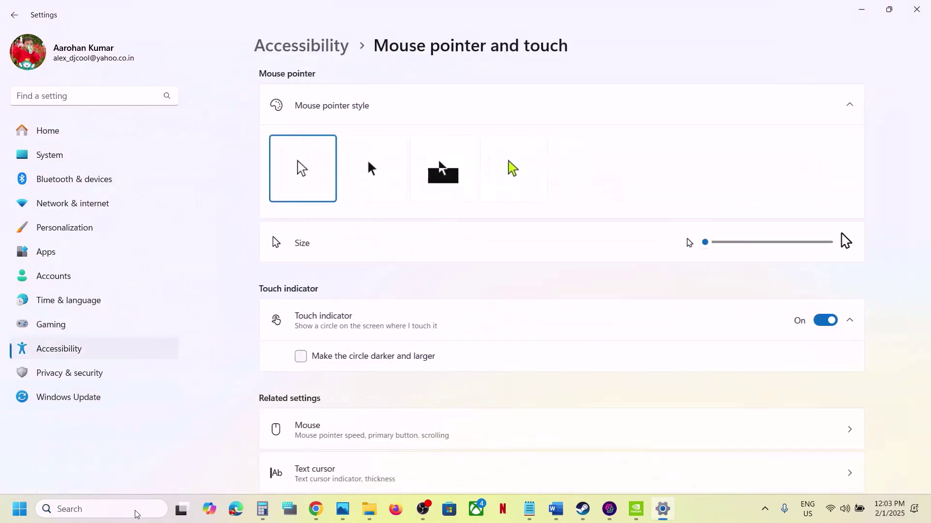
Step: Run winver to view the installed Windows version, and close the version window and Settings
{"action": "left_click", "coordinate": [116, 508]}
{"action": "type", "text": "wi"}
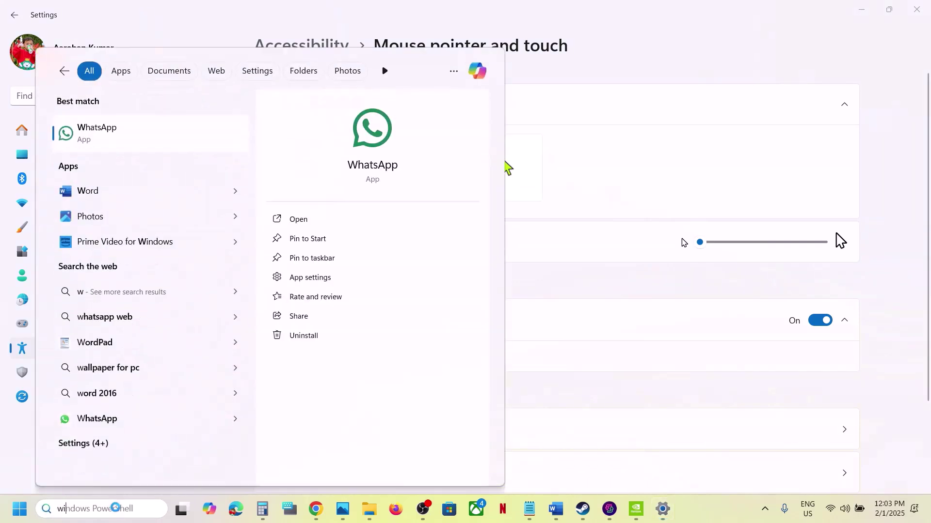
{"action": "type", "text": "nver"}
{"action": "key", "text": "Return"}
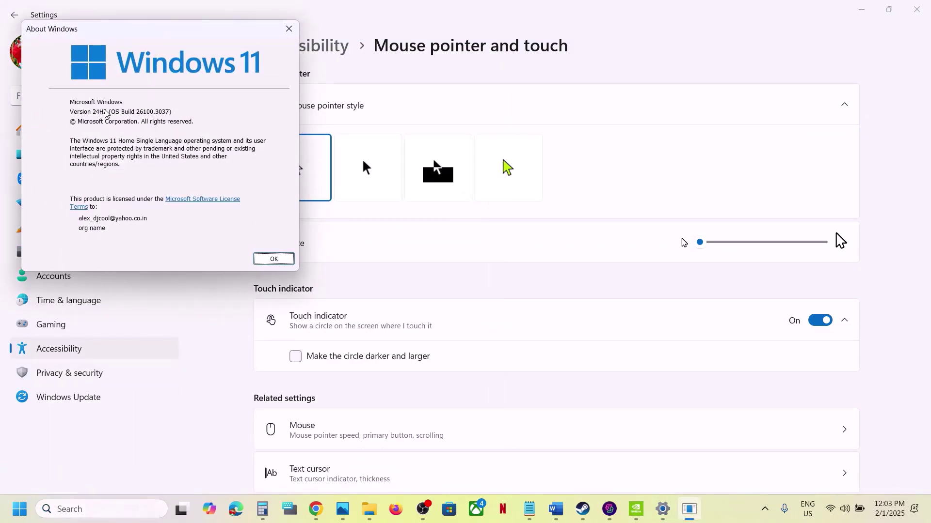
{"action": "left_click", "coordinate": [289, 29]}
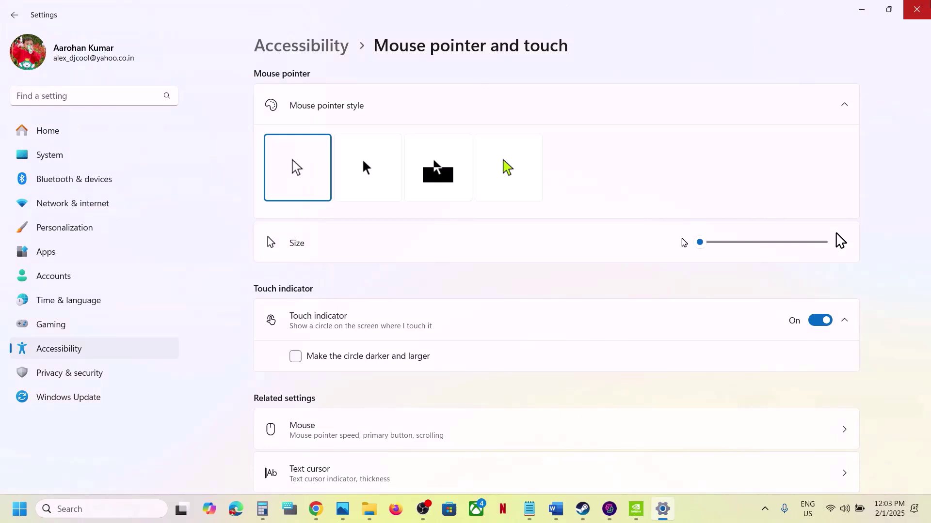
{"action": "left_click", "coordinate": [918, 11]}
Step: Copy the step 20 Visual C++ download link from the Word list and open it in a new Chrome tab
{"action": "scroll", "coordinate": [408, 381], "scroll_direction": "down", "scroll_amount": 2}
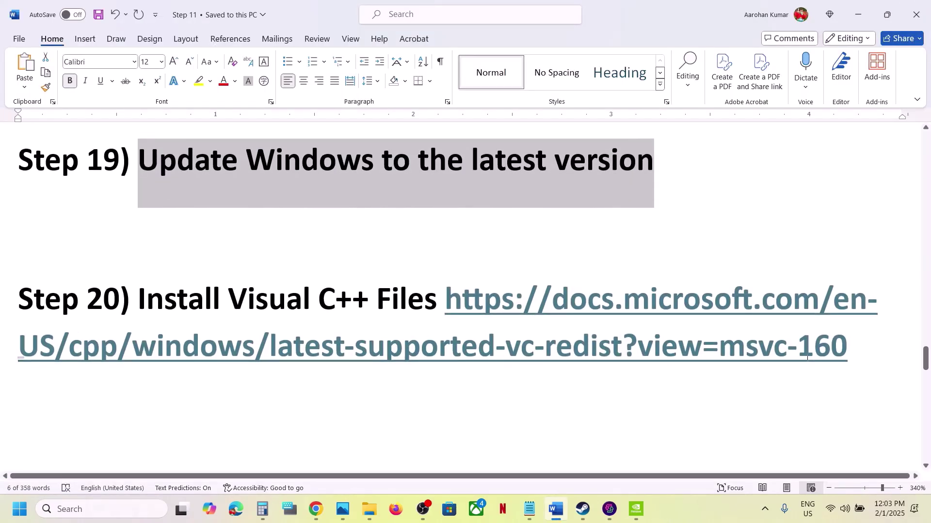
{"action": "left_click_drag", "start_coordinate": [858, 353], "coordinate": [441, 300]}
{"action": "key", "text": "ctrl+c"}
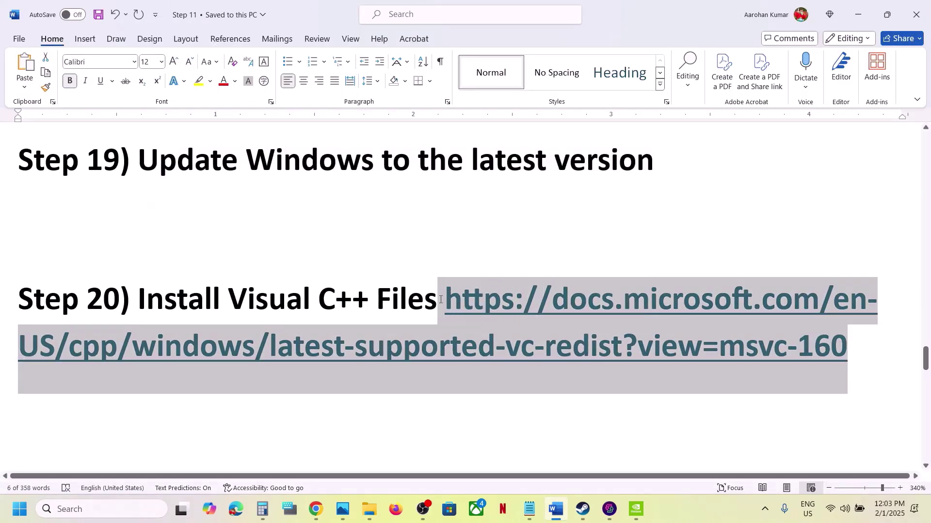
{"action": "left_click", "coordinate": [310, 520]}
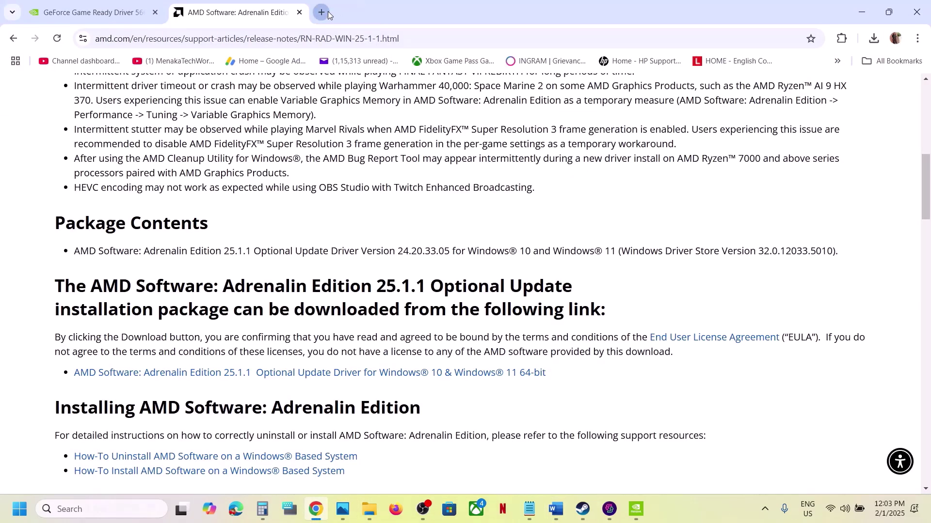
{"action": "left_click", "coordinate": [322, 12]}
{"action": "key", "text": "ctrl+v"}
{"action": "key", "text": "Return"}
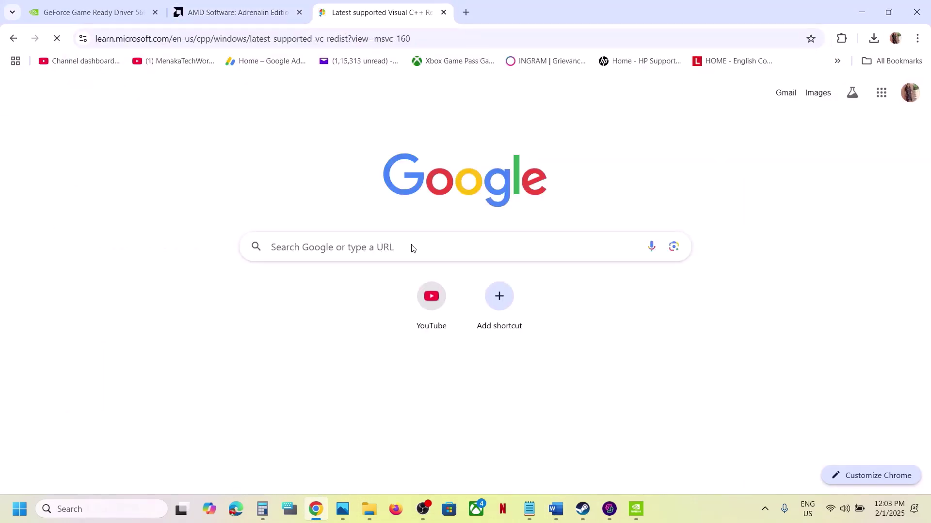
Step: Download the X86 redistributable from the Visual Studio 2015, 2017, 2019, and 2022 section and start its installation
{"action": "scroll", "coordinate": [344, 176], "scroll_direction": "down", "scroll_amount": 7}
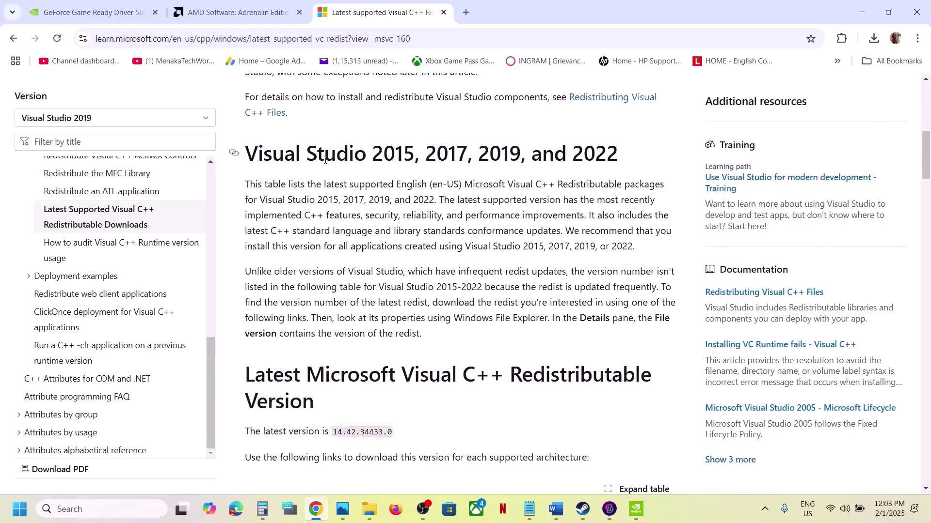
{"action": "left_click_drag", "start_coordinate": [325, 160], "coordinate": [573, 155]}
{"action": "scroll", "coordinate": [389, 270], "scroll_direction": "down", "scroll_amount": 6}
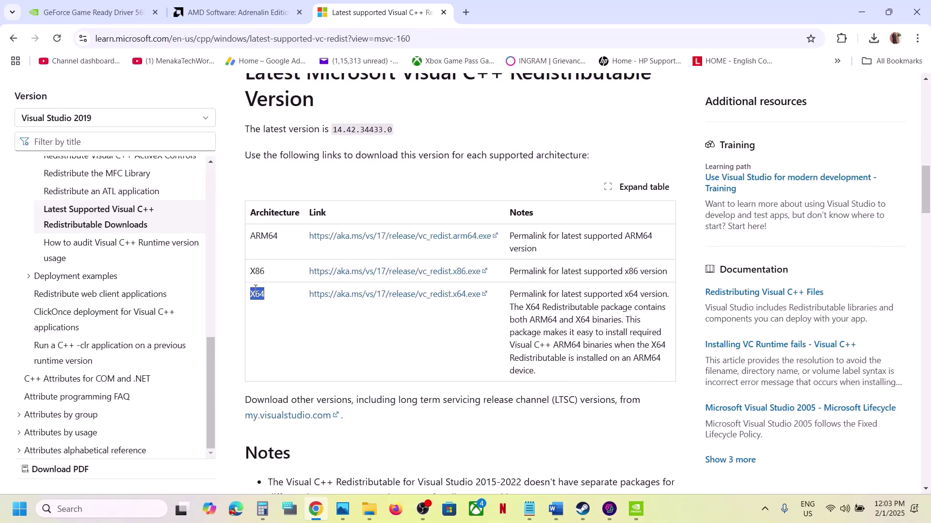
{"action": "left_click", "coordinate": [407, 272]}
{"action": "left_click", "coordinate": [824, 76]}
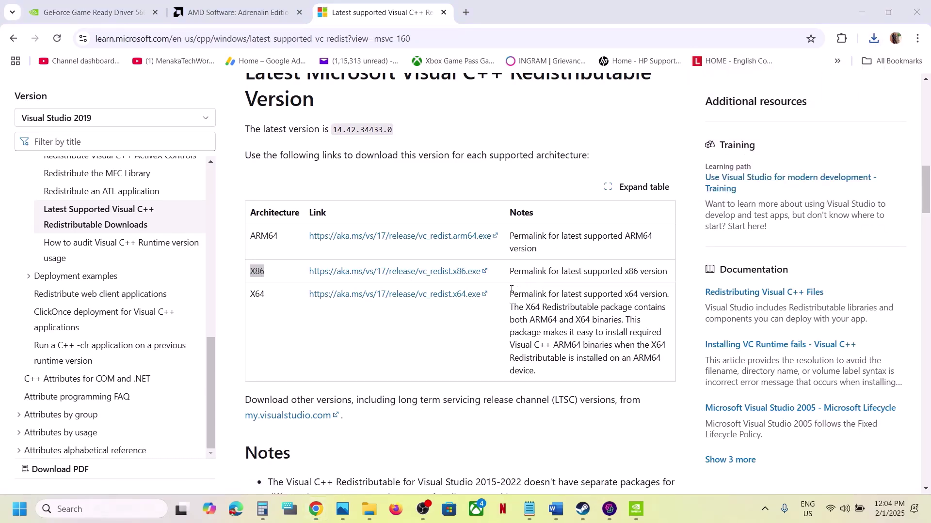
{"action": "left_click", "coordinate": [480, 320]}
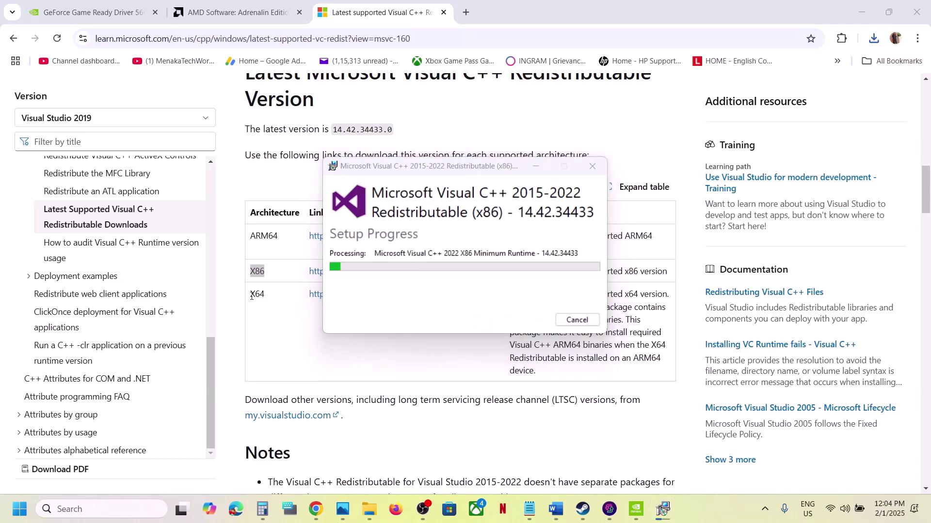
{"action": "left_click", "coordinate": [663, 509]}
Step: Download the X64 Visual C++ redistributable from the same table and start its installation
{"action": "left_click", "coordinate": [415, 293]}
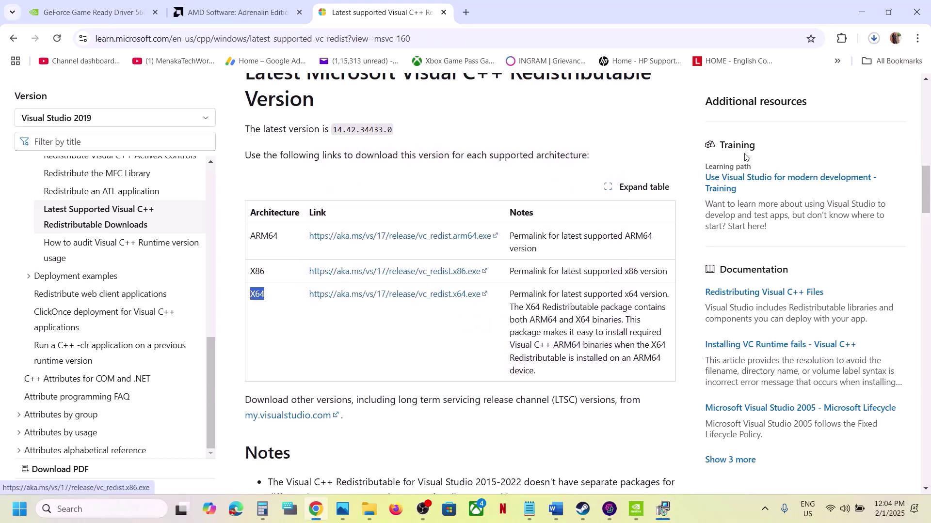
{"action": "left_click", "coordinate": [874, 39]}
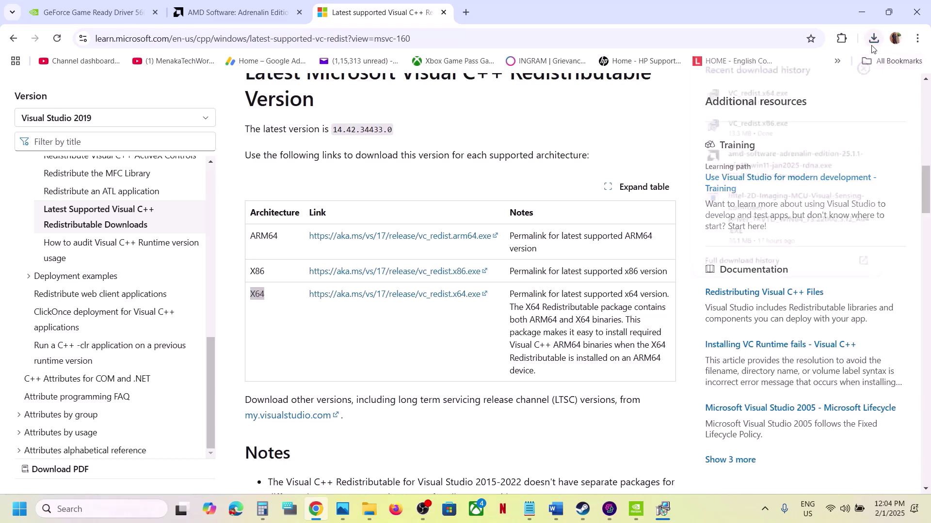
{"action": "left_click", "coordinate": [587, 259]}
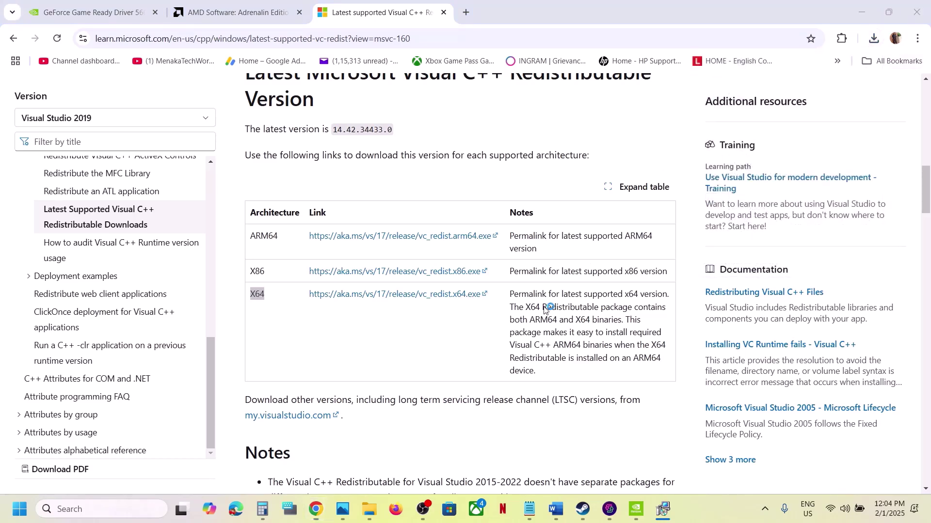
{"action": "left_click", "coordinate": [485, 320]}
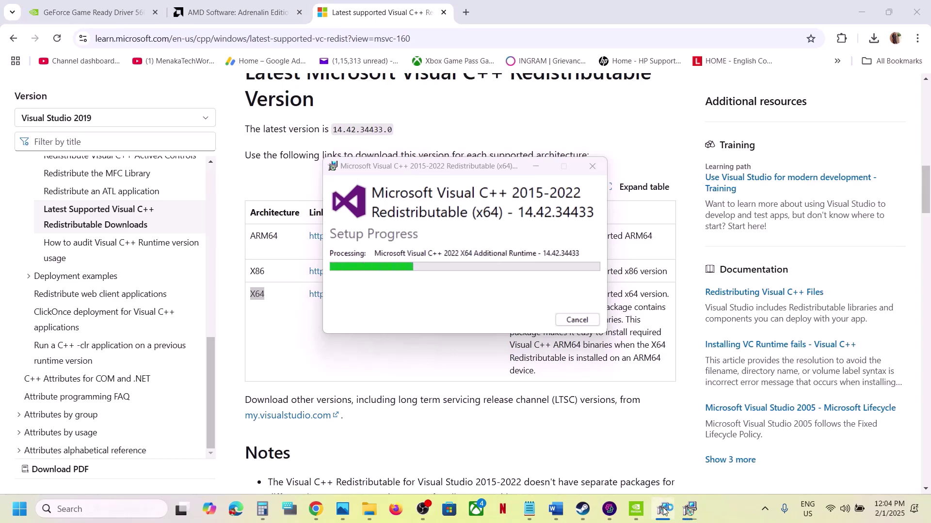
Step: Move the x86 setup window aside and close both the x86 and x64 Visual C++ setup windows
{"action": "left_click_drag", "start_coordinate": [501, 170], "coordinate": [275, 202]}
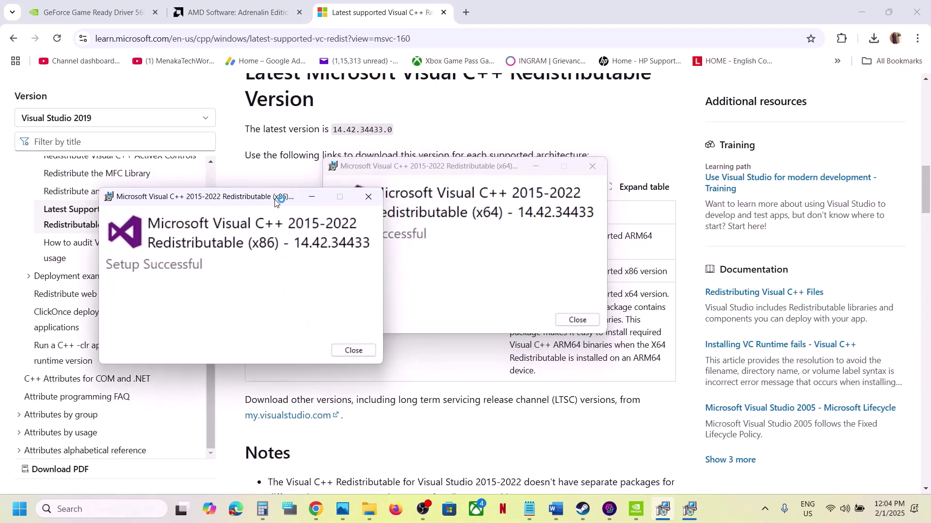
{"action": "left_click", "coordinate": [477, 230]}
{"action": "left_click", "coordinate": [354, 350]}
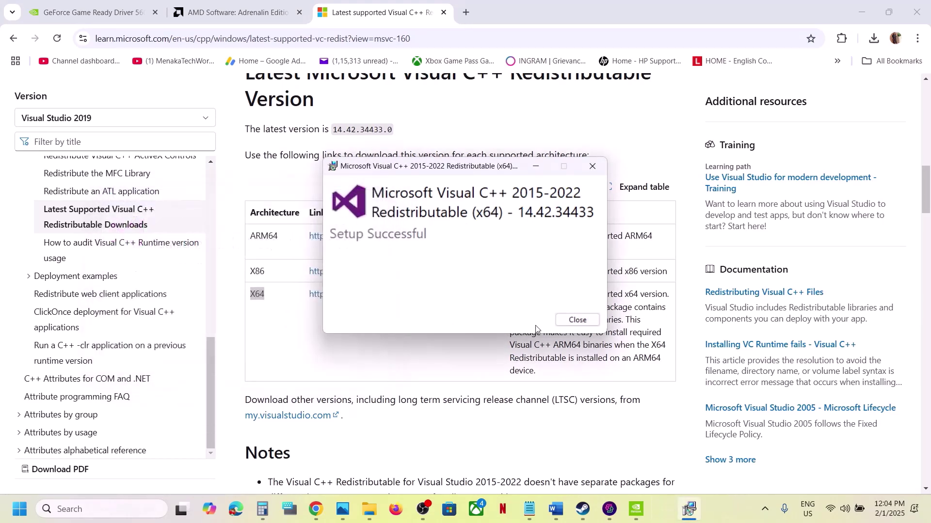
{"action": "left_click", "coordinate": [577, 320]}
Step: View the restart option in the Start power options again, and leave it without restarting
{"action": "left_click", "coordinate": [20, 509]}
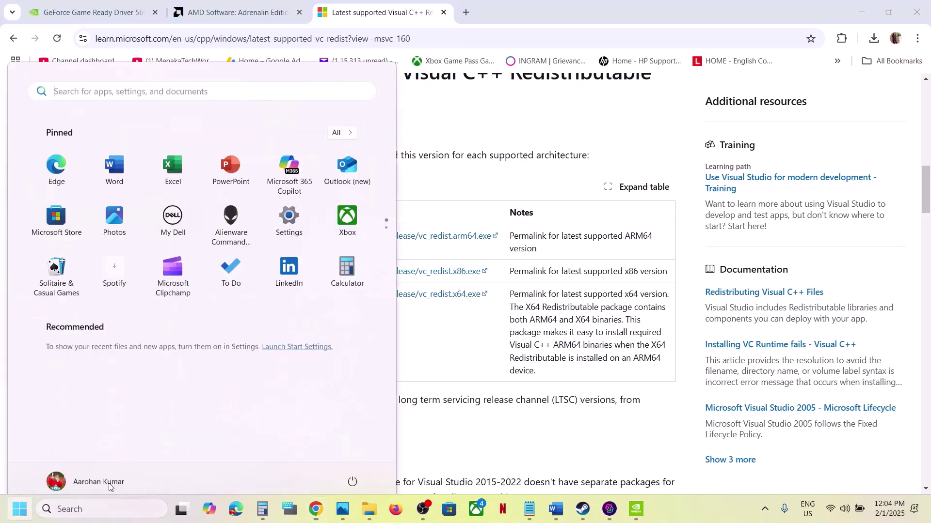
{"action": "left_click", "coordinate": [352, 467]}
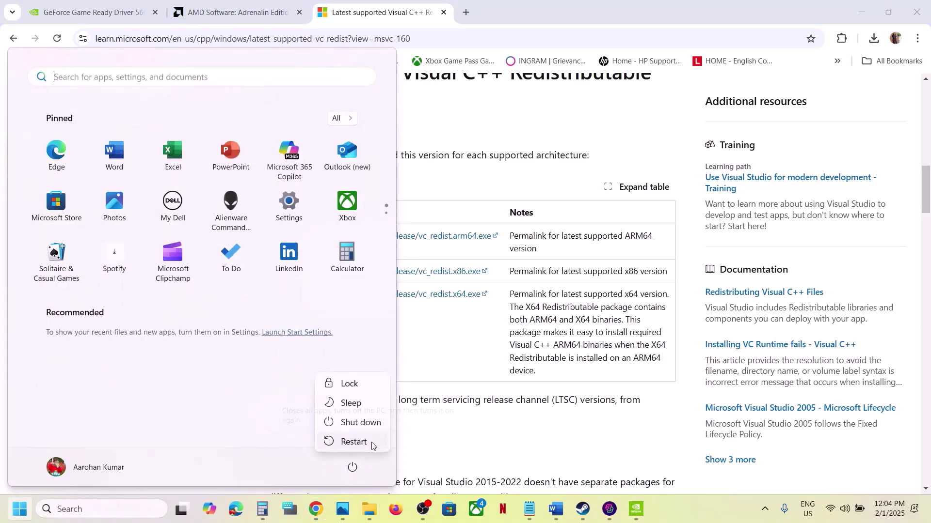
{"action": "left_click", "coordinate": [461, 492]}
{"action": "left_click", "coordinate": [462, 436]}
Step: Return to the Word troubleshooting list and highlight the step 21 text about unplugging external devices and disconnecting multiple monitors
{"action": "left_click", "coordinate": [583, 508]}
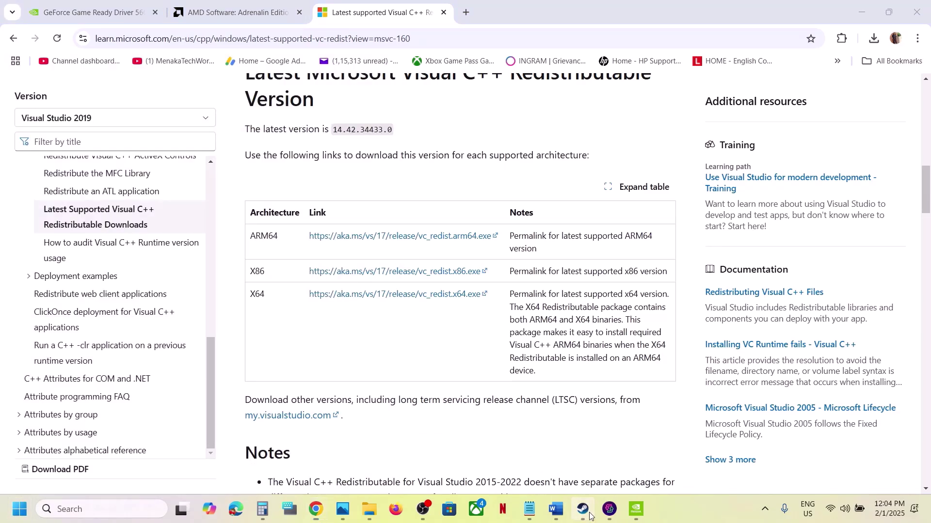
{"action": "left_click", "coordinate": [559, 485]}
{"action": "scroll", "coordinate": [161, 209], "scroll_direction": "down", "scroll_amount": 5}
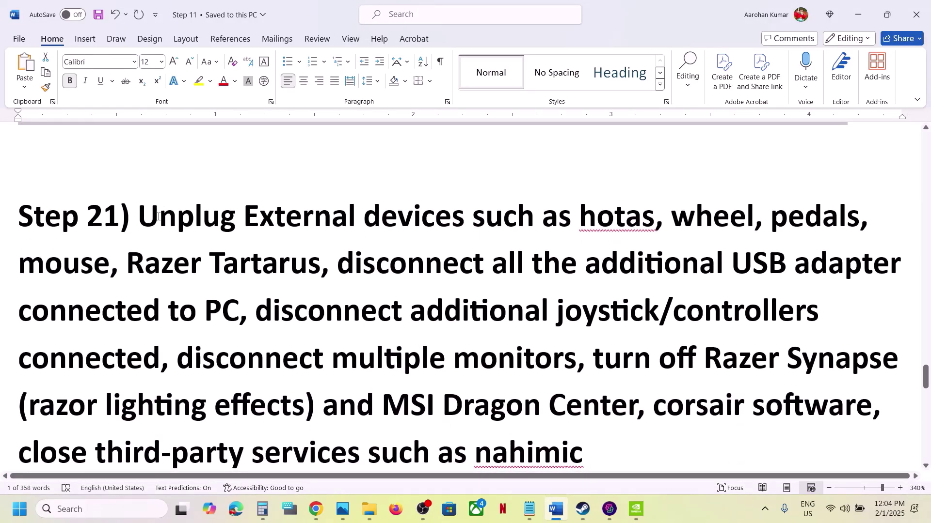
{"action": "left_click_drag", "start_coordinate": [158, 217], "coordinate": [525, 359]}
Step: Highlight the rest of step 21 about turning off Razer Synapse, MSI Dragon Center and third-party services, and removing the undervolt
{"action": "scroll", "coordinate": [525, 358], "scroll_direction": "down", "scroll_amount": 2}
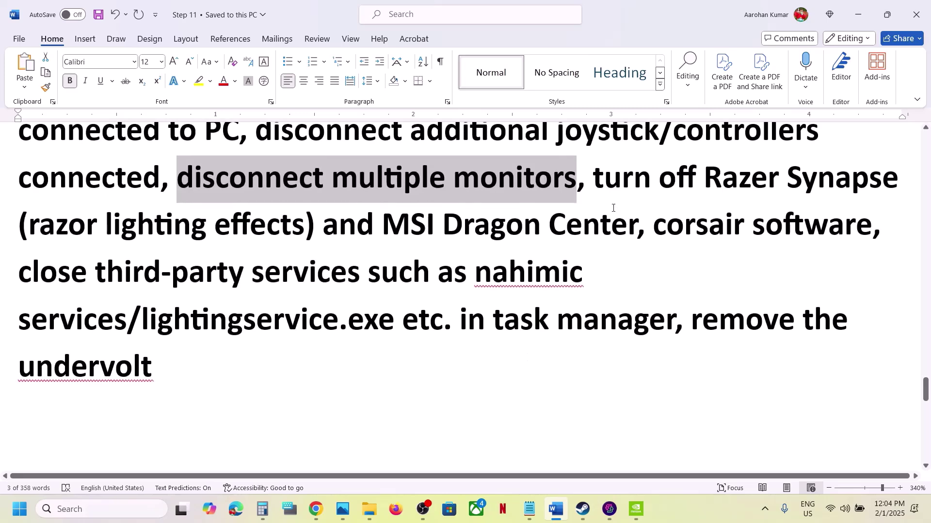
{"action": "left_click_drag", "start_coordinate": [597, 175], "coordinate": [445, 309]}
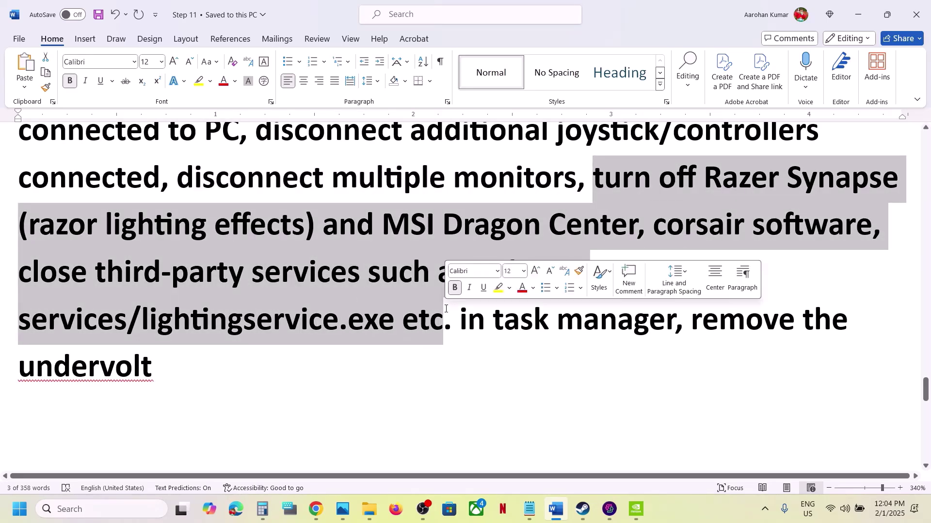
{"action": "left_click_drag", "start_coordinate": [702, 322], "coordinate": [795, 322]}
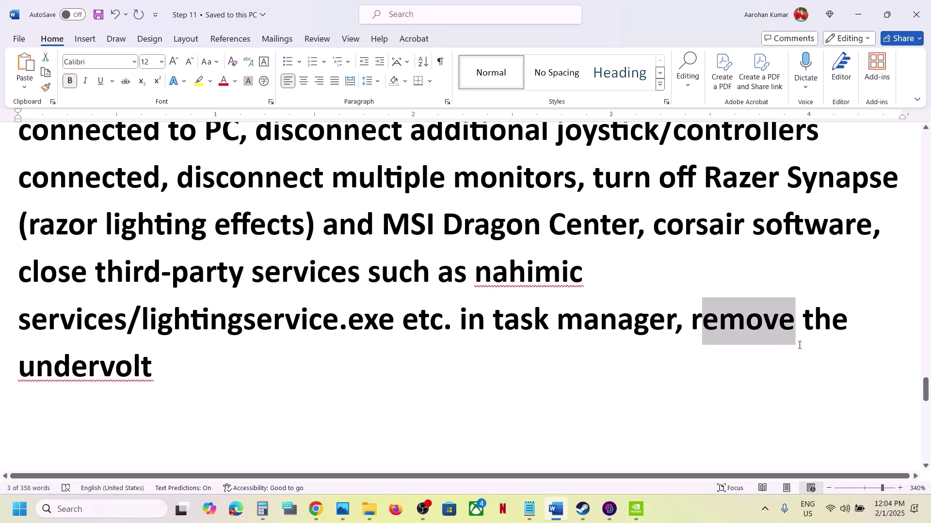
{"action": "left_click", "coordinate": [205, 361]}
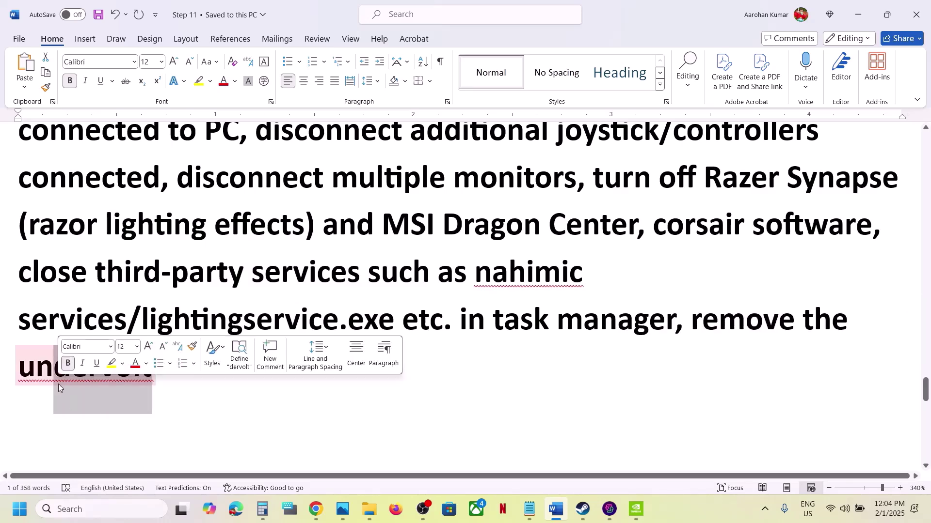
{"action": "left_click", "coordinate": [301, 432]}
Step: Highlight the step 22 instruction about setting the system paging file value to automatic, and view step 23 on virtual memory
{"action": "scroll", "coordinate": [301, 432], "scroll_direction": "down", "scroll_amount": 3}
{"action": "scroll", "coordinate": [301, 432], "scroll_direction": "down", "scroll_amount": 1}
{"action": "scroll", "coordinate": [301, 430], "scroll_direction": "up", "scroll_amount": 1}
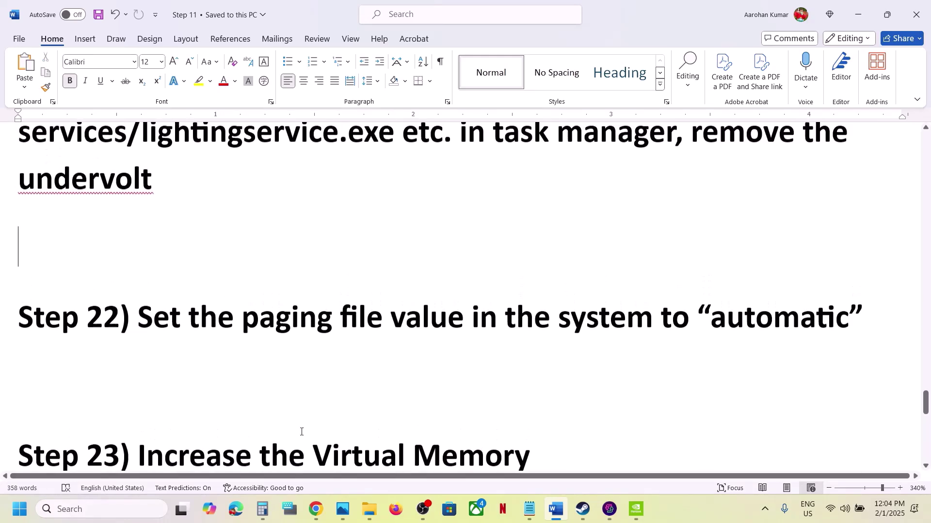
{"action": "left_click_drag", "start_coordinate": [139, 324], "coordinate": [567, 338]}
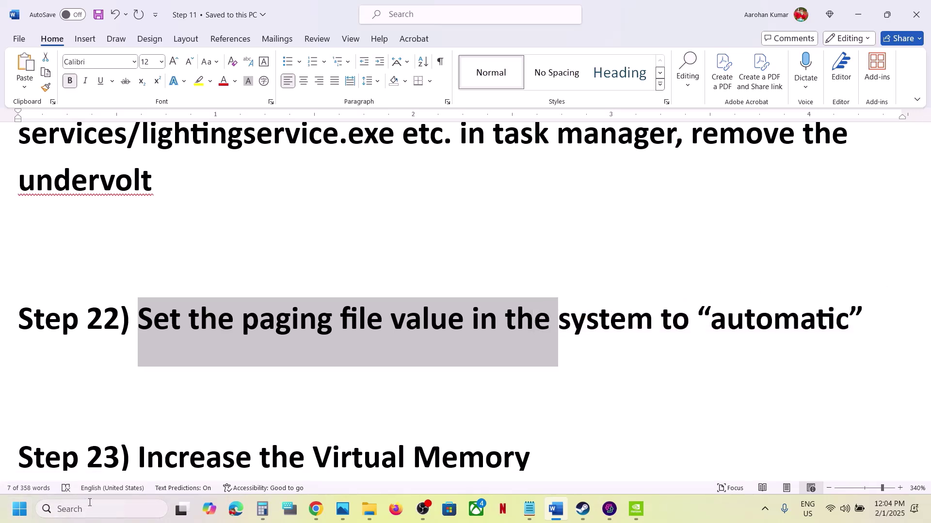
{"action": "scroll", "coordinate": [210, 421], "scroll_direction": "down", "scroll_amount": 2}
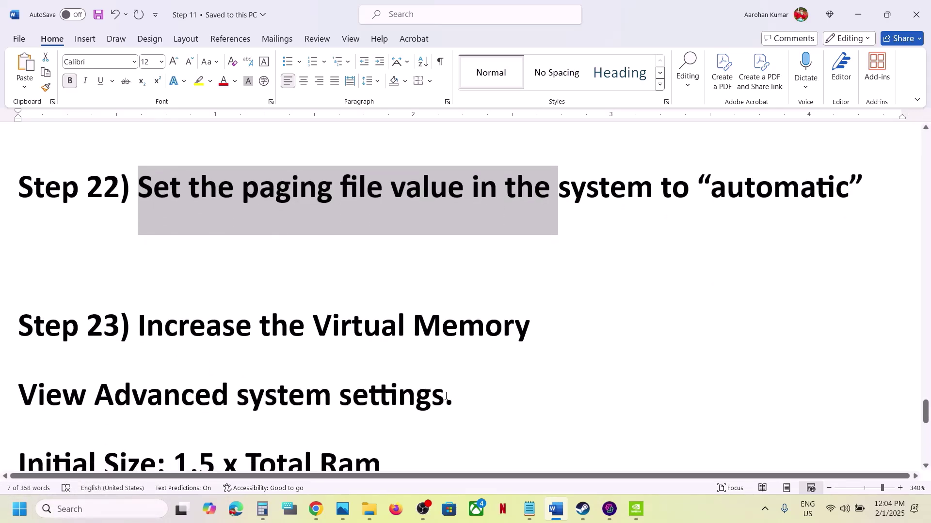
Step: Copy the step 23 line "View Advanced system settings" from Word and use it in Windows search to open System Properties
{"action": "left_click_drag", "start_coordinate": [446, 396], "coordinate": [1, 402]}
{"action": "key", "text": "ctrl+c"}
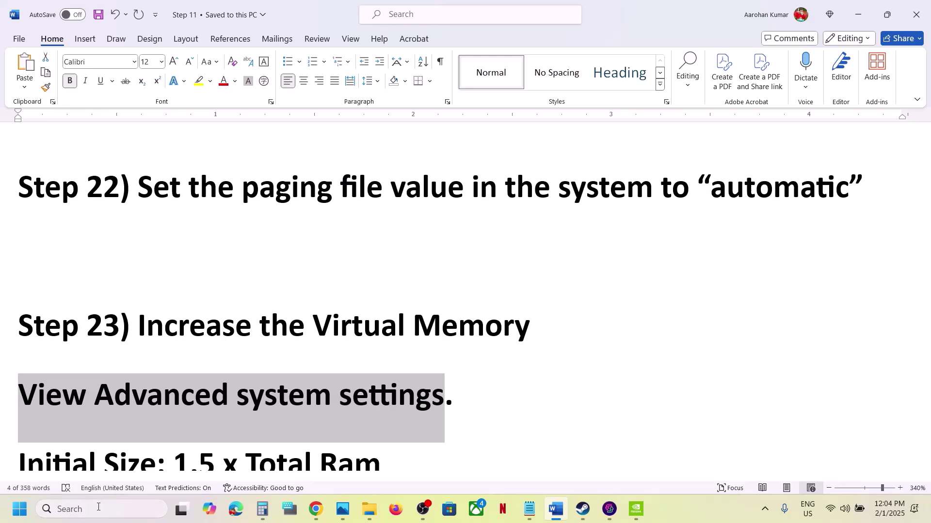
{"action": "left_click", "coordinate": [104, 509]}
{"action": "key", "text": "ctrl+v"}
{"action": "left_click", "coordinate": [159, 134]}
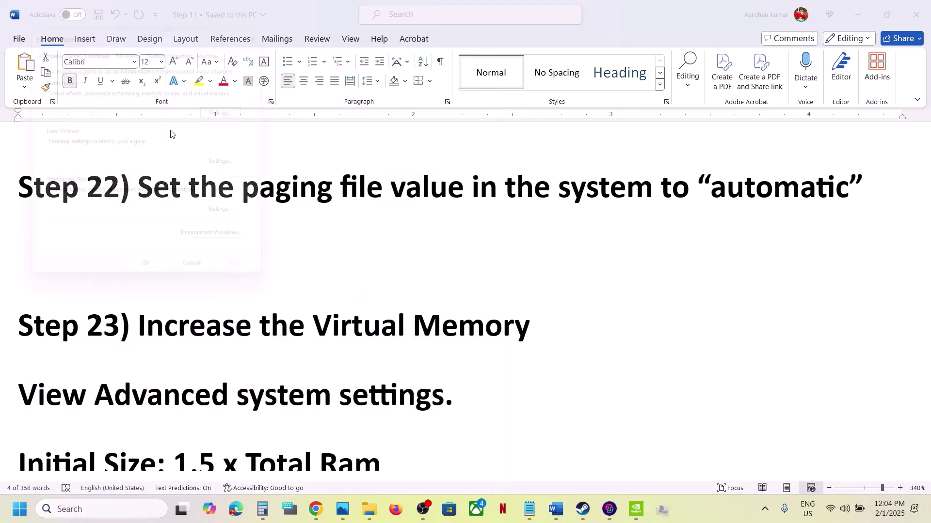
Step: Open the virtual memory settings from the advanced performance options, accept automatic paging file management for all drives, and dismiss the restart notice
{"action": "left_click", "coordinate": [231, 109]}
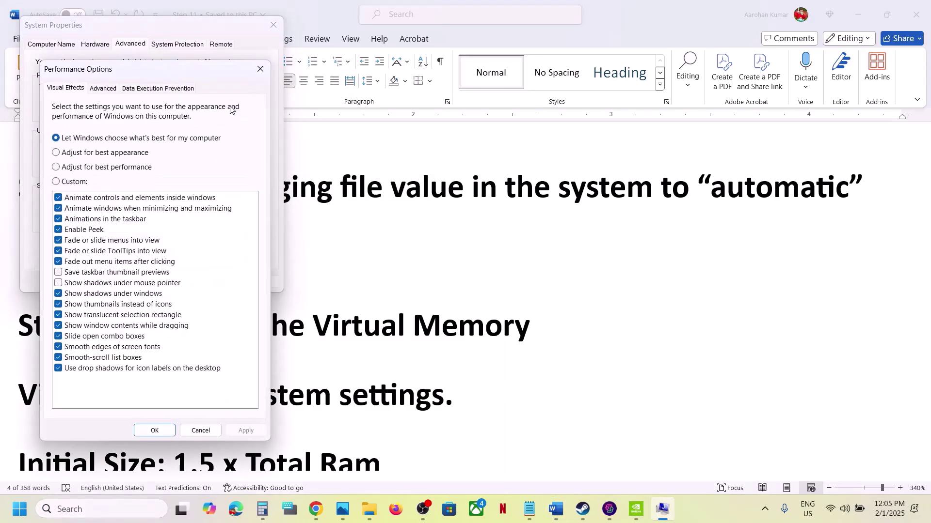
{"action": "left_click", "coordinate": [102, 87]}
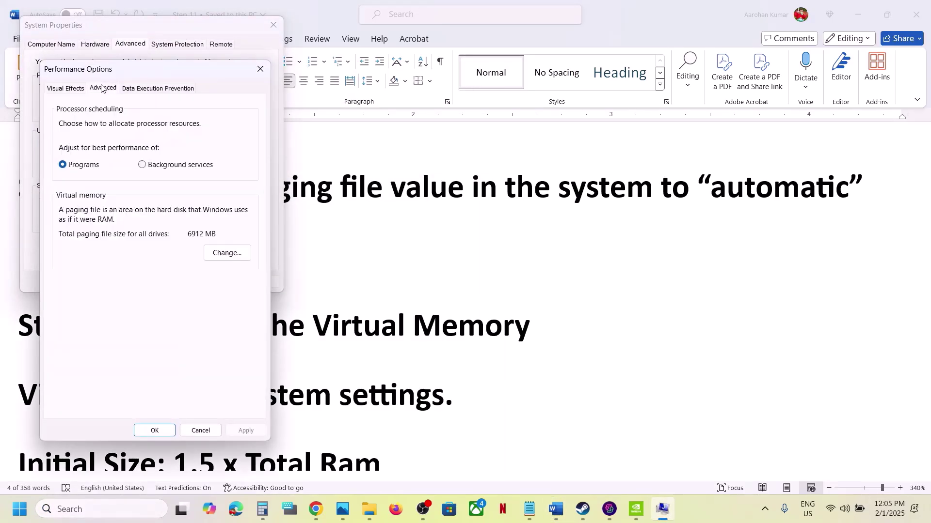
{"action": "left_click", "coordinate": [228, 252]}
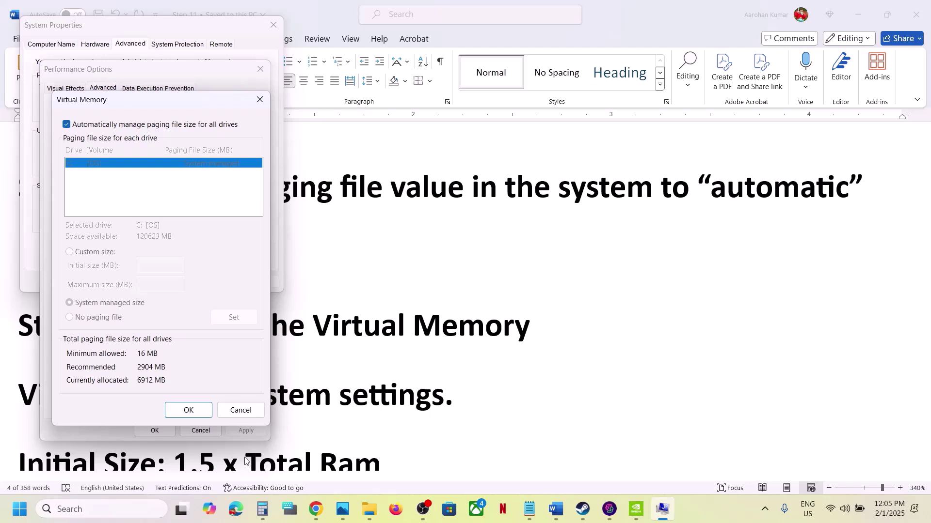
{"action": "left_click", "coordinate": [190, 409]}
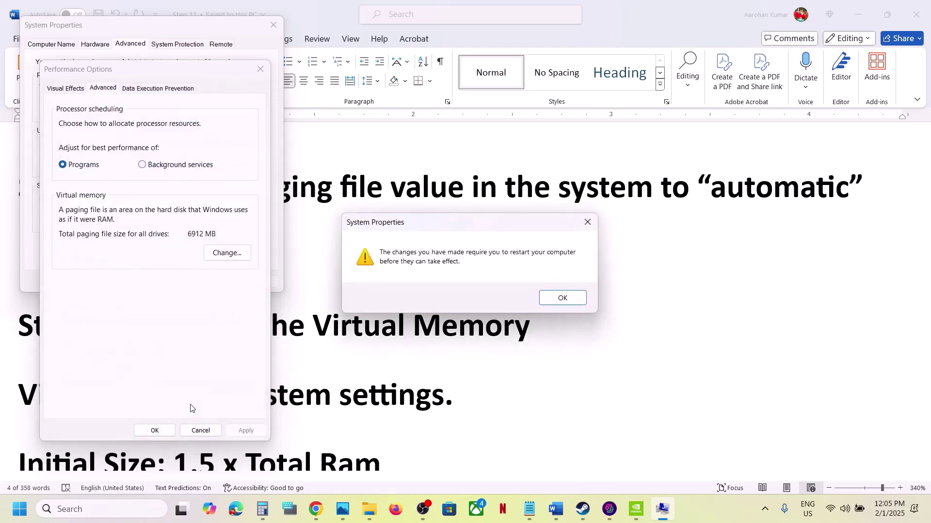
{"action": "left_click", "coordinate": [588, 223]}
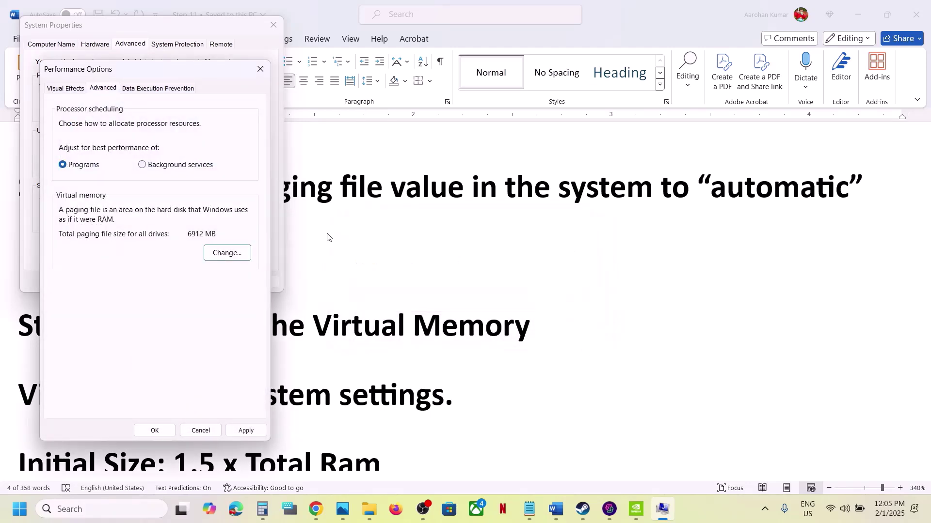
Step: Turn off automatic paging file management, apply System managed size to drive C:, and close the performance and system dialogs
{"action": "left_click", "coordinate": [238, 258]}
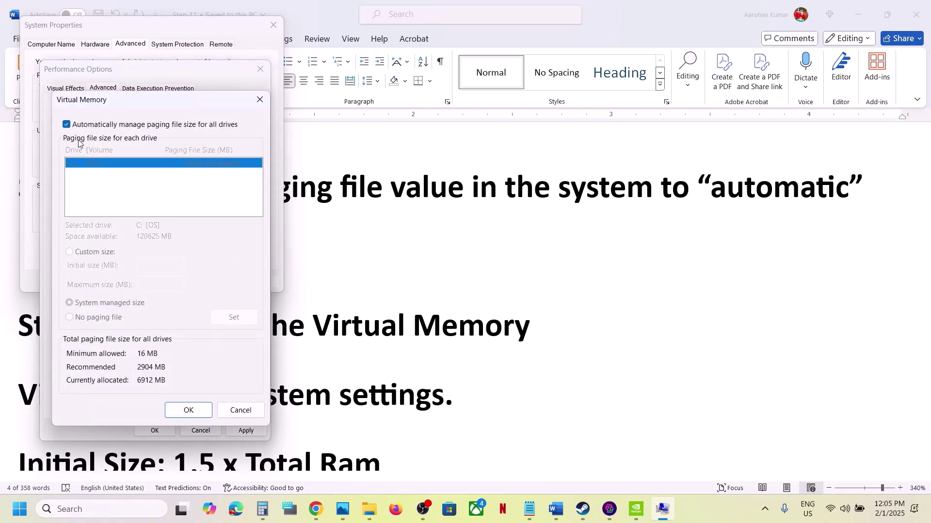
{"action": "left_click", "coordinate": [67, 125]}
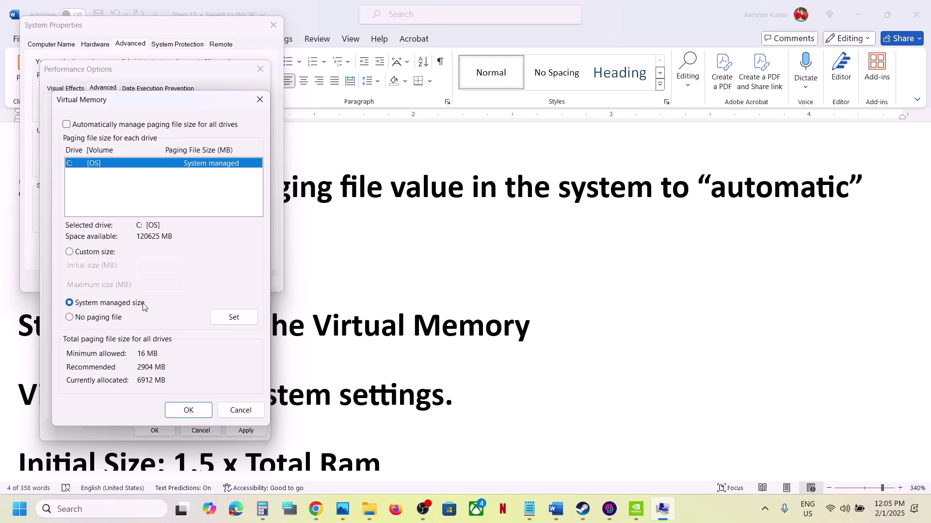
{"action": "left_click", "coordinate": [224, 322]}
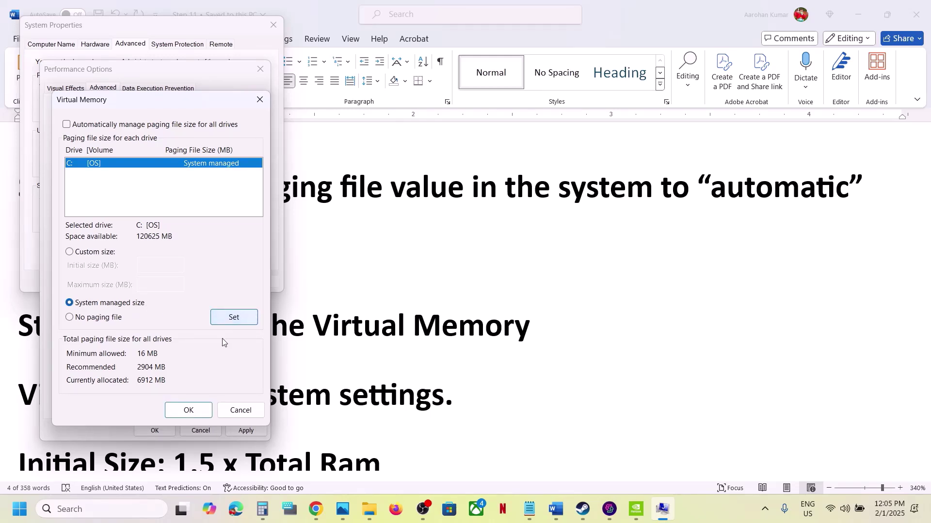
{"action": "left_click", "coordinate": [188, 411]}
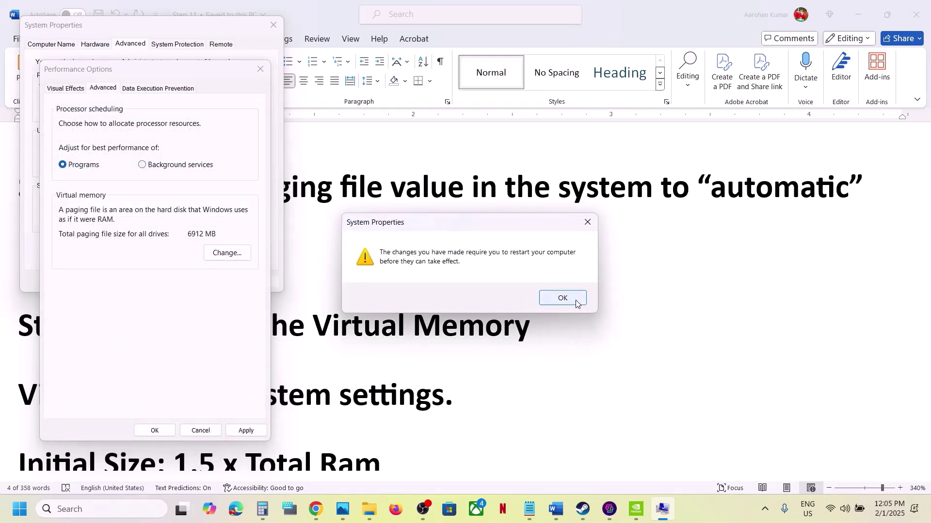
{"action": "left_click", "coordinate": [576, 304]}
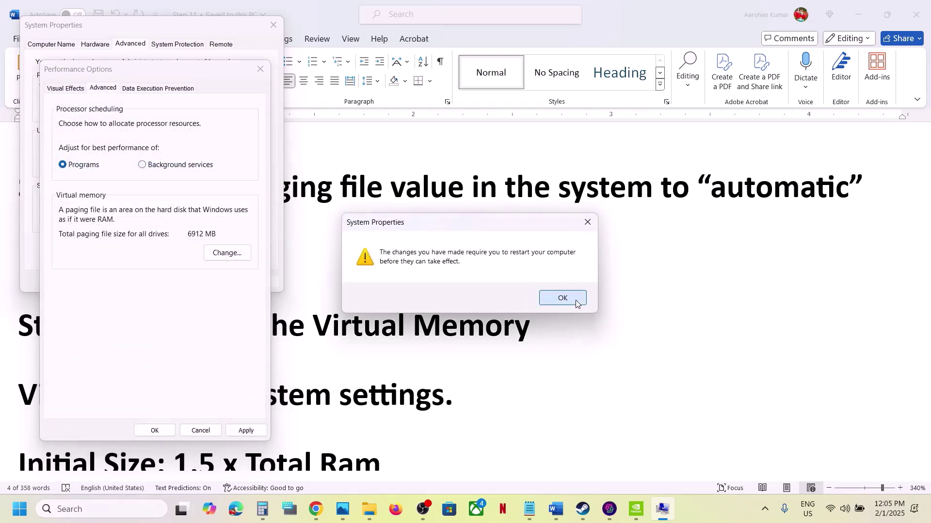
{"action": "left_click", "coordinate": [260, 68]}
{"action": "left_click", "coordinate": [273, 24]}
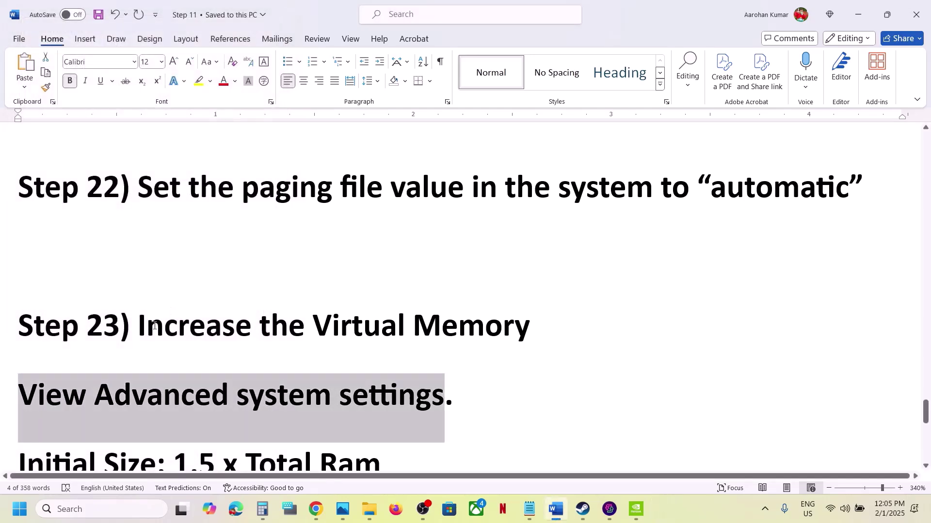
Step: Highlight the step 23 title "Increase the Virtual Memory" and copy the line "View Advanced system settings"
{"action": "left_click_drag", "start_coordinate": [154, 326], "coordinate": [533, 332]}
{"action": "left_click", "coordinate": [685, 521]}
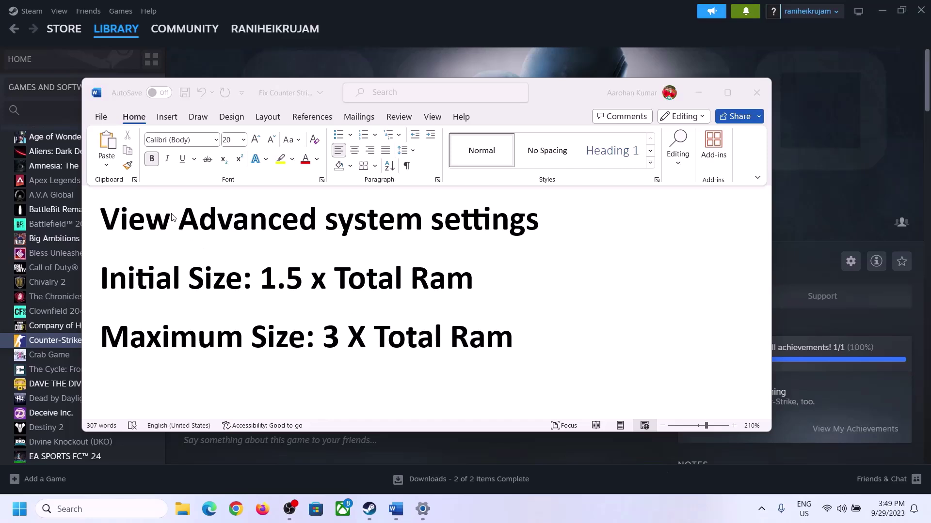
{"action": "left_click", "coordinate": [140, 225]}
{"action": "left_click_drag", "start_coordinate": [102, 223], "coordinate": [524, 226]}
{"action": "key", "text": "ctrl+c"}
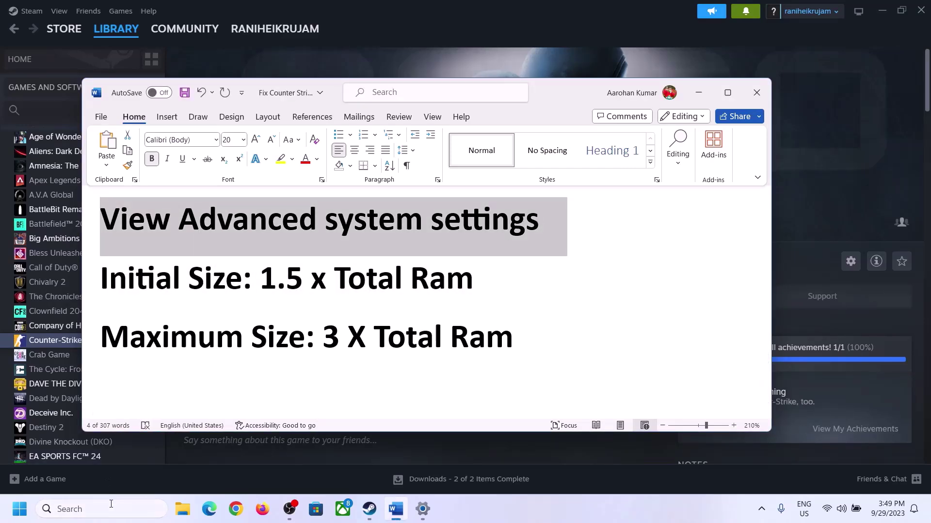
Step: Search Windows for the copied text, open View advanced system settings, and move the System Properties dialog toward the middle of the screen
{"action": "left_click", "coordinate": [100, 508]}
{"action": "key", "text": "ctrl+v"}
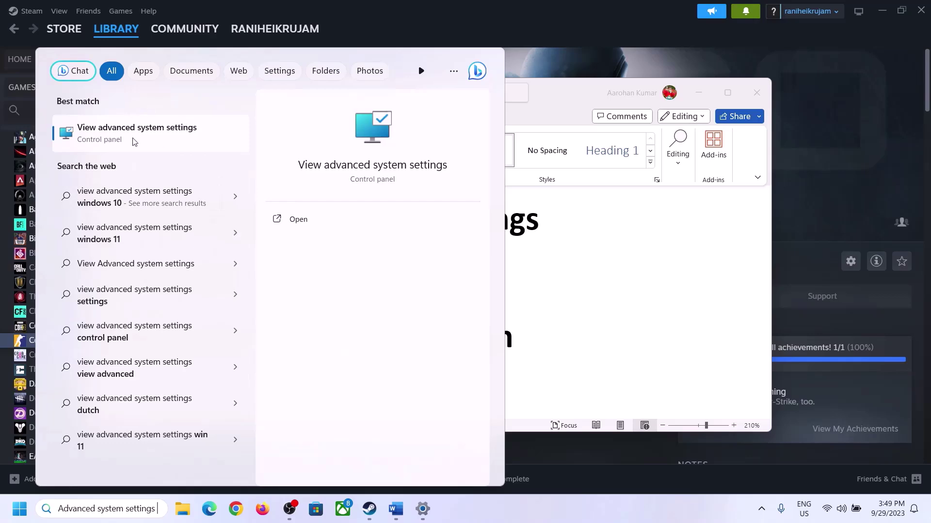
{"action": "left_click", "coordinate": [131, 141]}
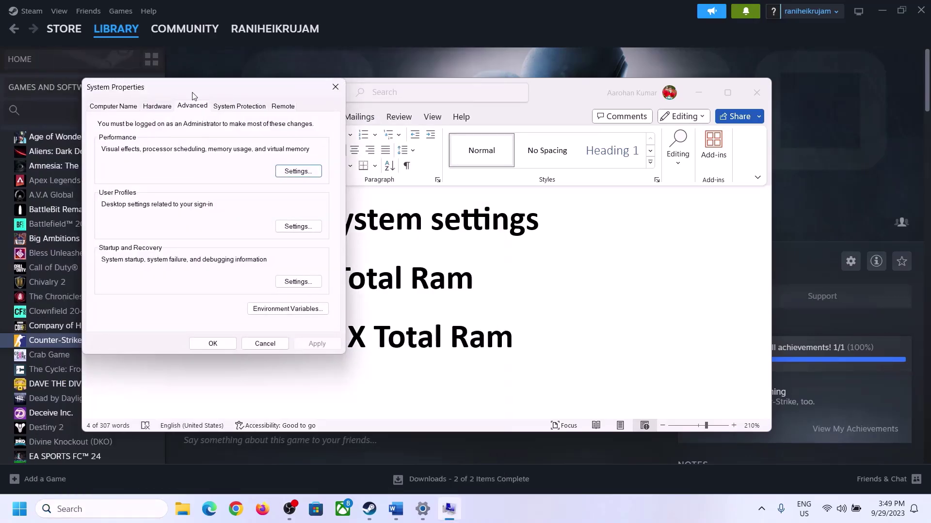
{"action": "left_click_drag", "start_coordinate": [191, 96], "coordinate": [413, 168]}
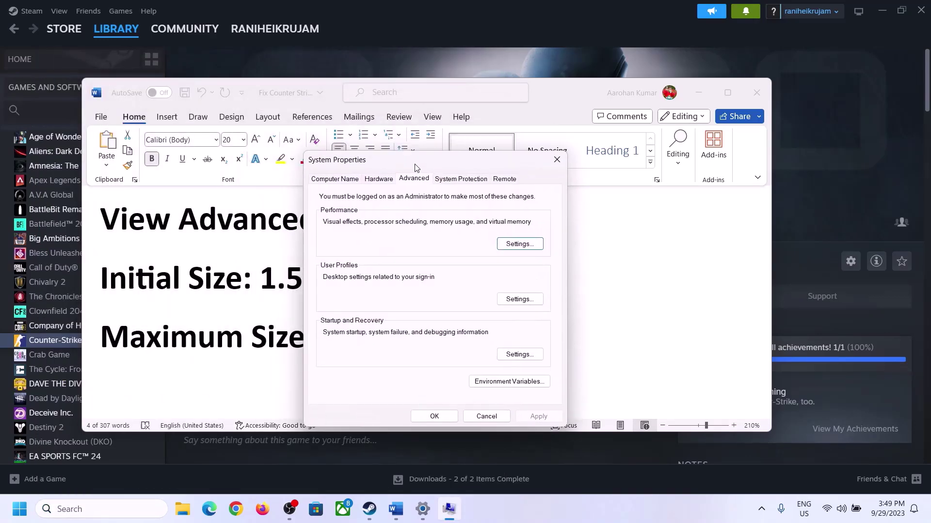
Step: In the virtual memory settings, turn off automatic paging file management and choose a custom size for drive C:
{"action": "left_click", "coordinate": [522, 246]}
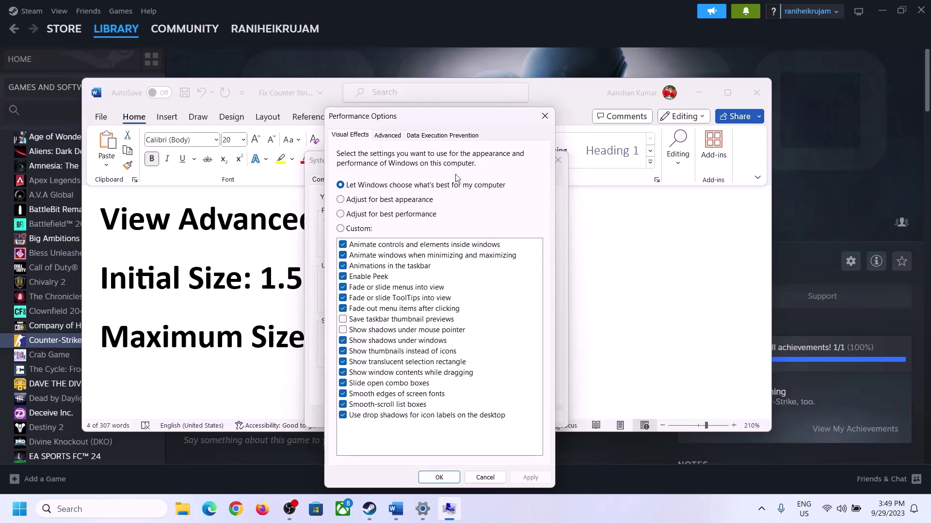
{"action": "left_click", "coordinate": [390, 136]}
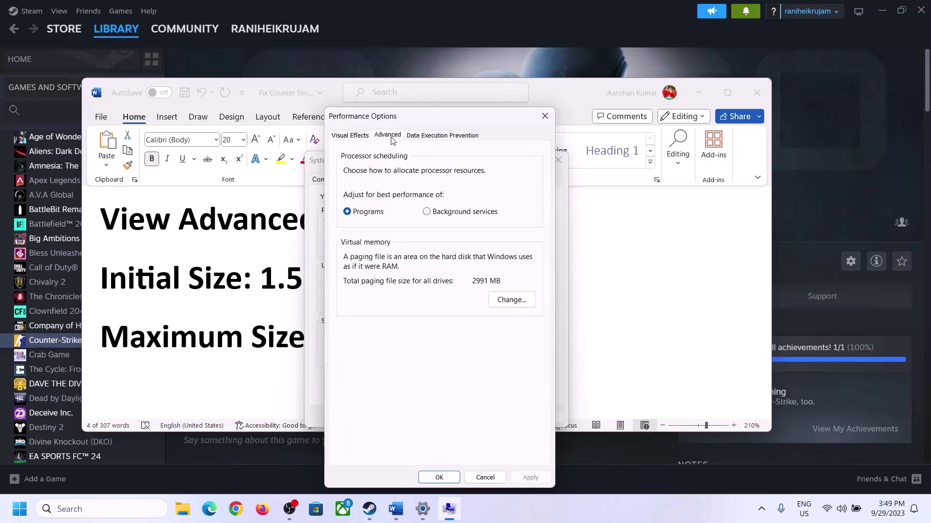
{"action": "left_click", "coordinate": [515, 301]}
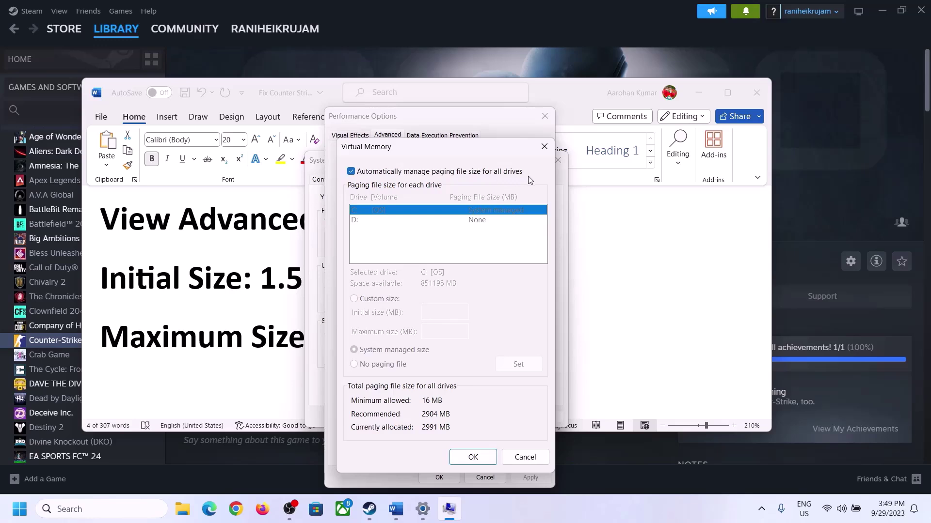
{"action": "left_click", "coordinate": [351, 171]}
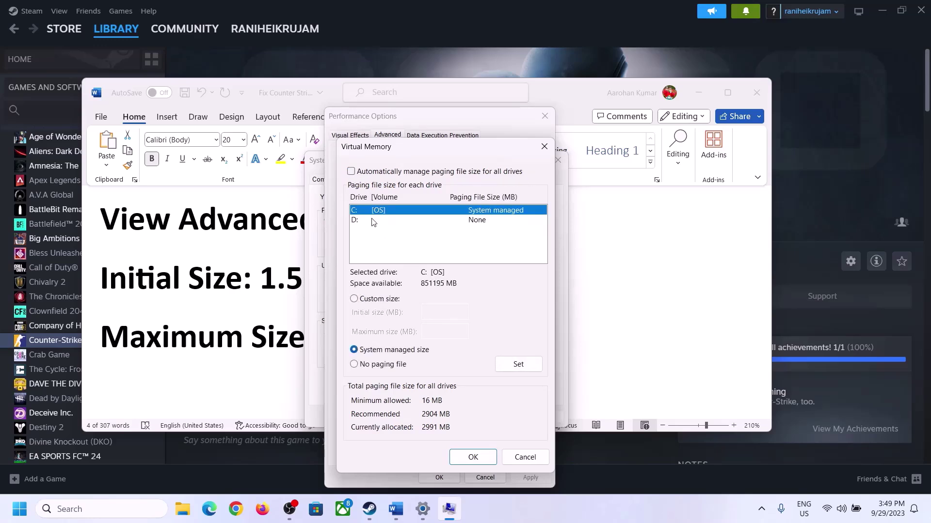
{"action": "left_click", "coordinate": [366, 211]}
{"action": "left_click", "coordinate": [355, 300]}
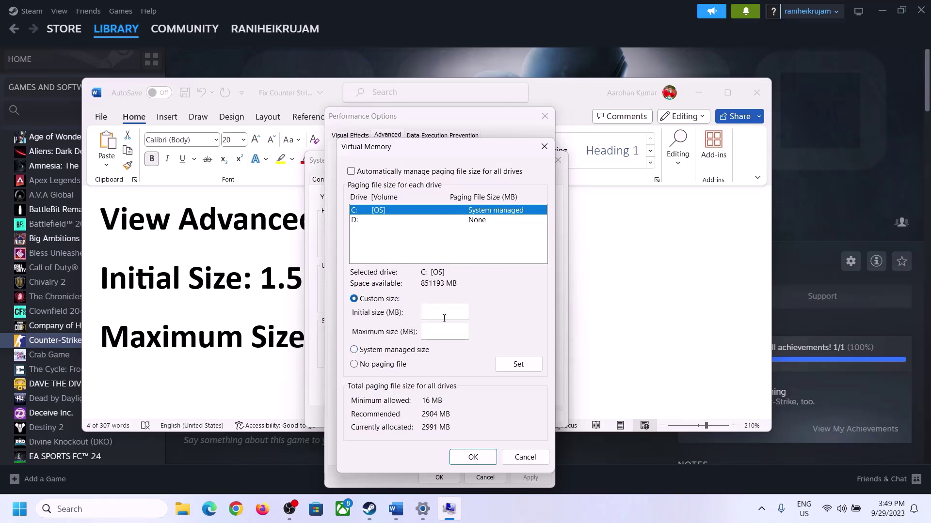
Step: Highlight the initial size formula "1.5 x Total Ram" in Word, and look up the installed RAM on the System About page in Settings
{"action": "left_click", "coordinate": [252, 289]}
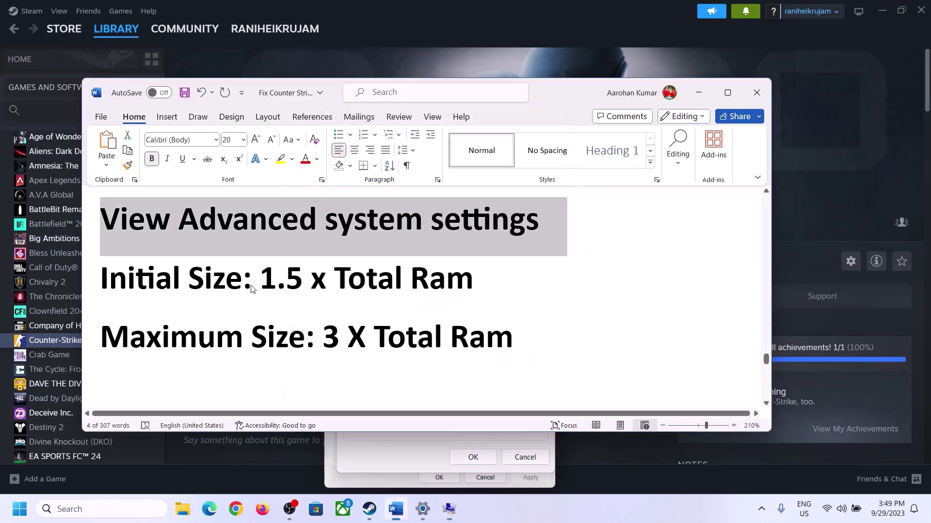
{"action": "left_click_drag", "start_coordinate": [266, 278], "coordinate": [432, 290]}
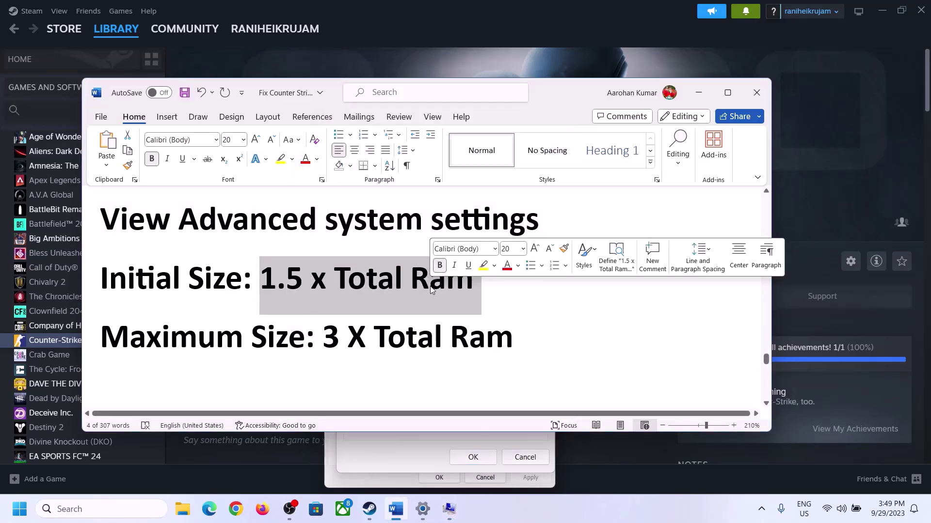
{"action": "left_click", "coordinate": [423, 511]}
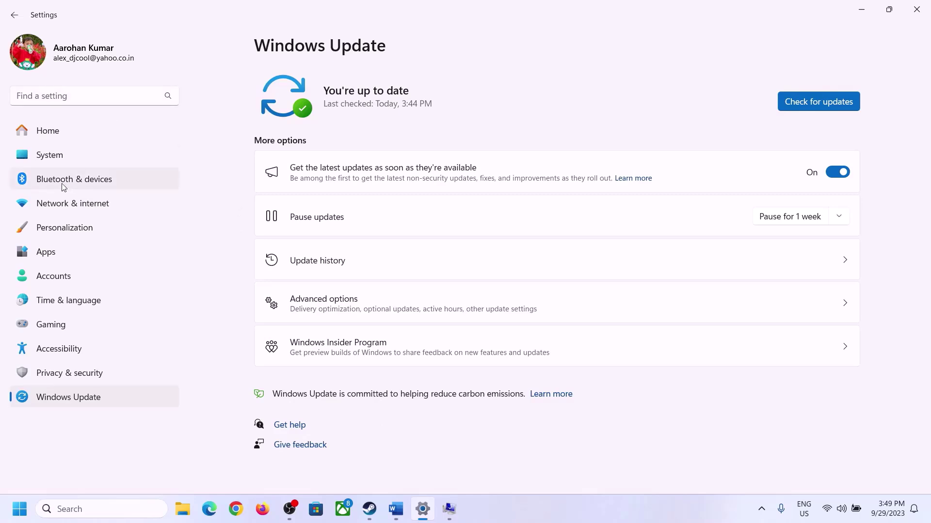
{"action": "left_click", "coordinate": [42, 160]}
{"action": "scroll", "coordinate": [306, 436], "scroll_direction": "down", "scroll_amount": 8}
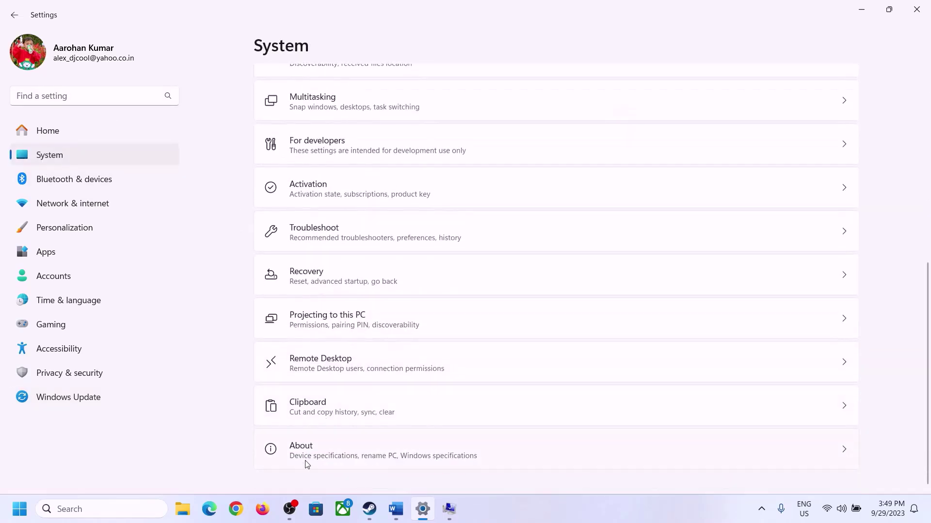
{"action": "left_click", "coordinate": [307, 456]}
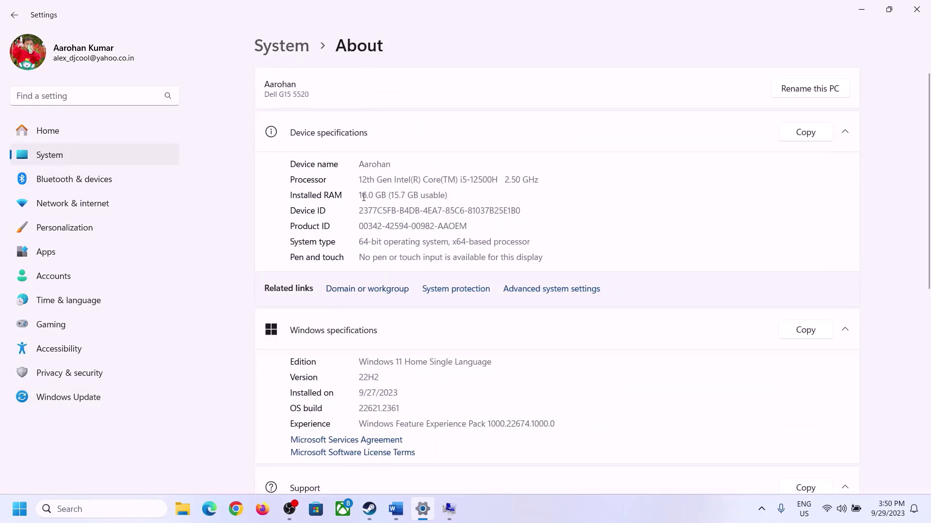
{"action": "left_click_drag", "start_coordinate": [368, 194], "coordinate": [354, 194]}
{"action": "left_click", "coordinate": [366, 195]}
{"action": "left_click_drag", "start_coordinate": [367, 195], "coordinate": [362, 190]}
Step: Launch Calculator by running calc, place it beside the Virtual Memory dialog, and bring back the Word document with the size formulas
{"action": "left_click", "coordinate": [449, 509]}
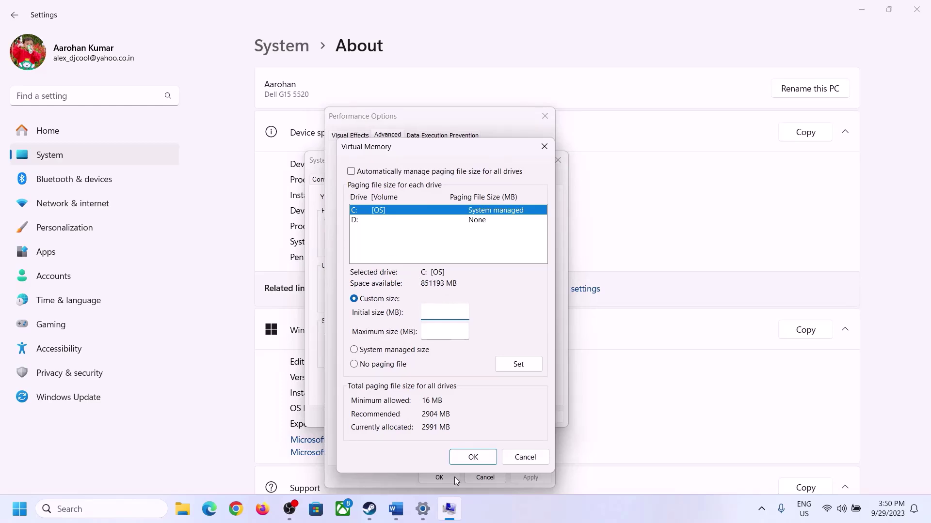
{"action": "mouse_move", "coordinate": [421, 510]}
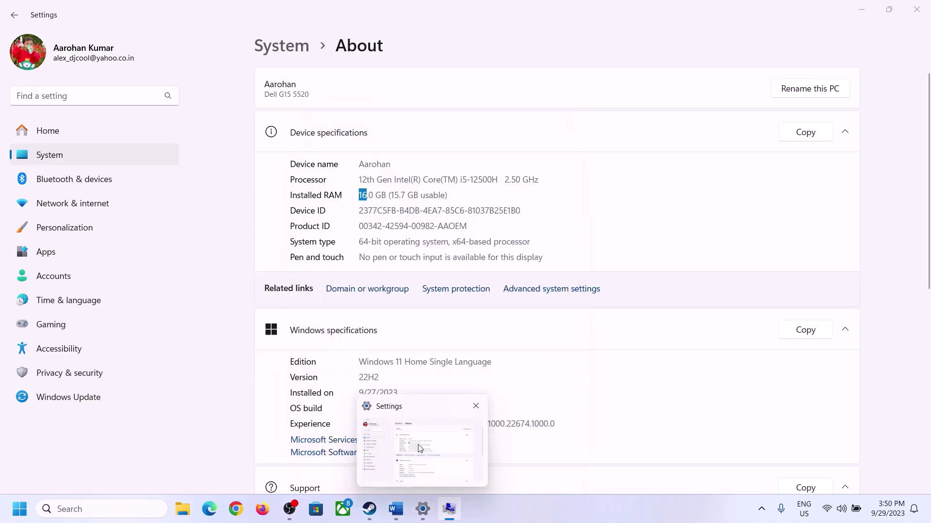
{"action": "key", "text": "super+r"}
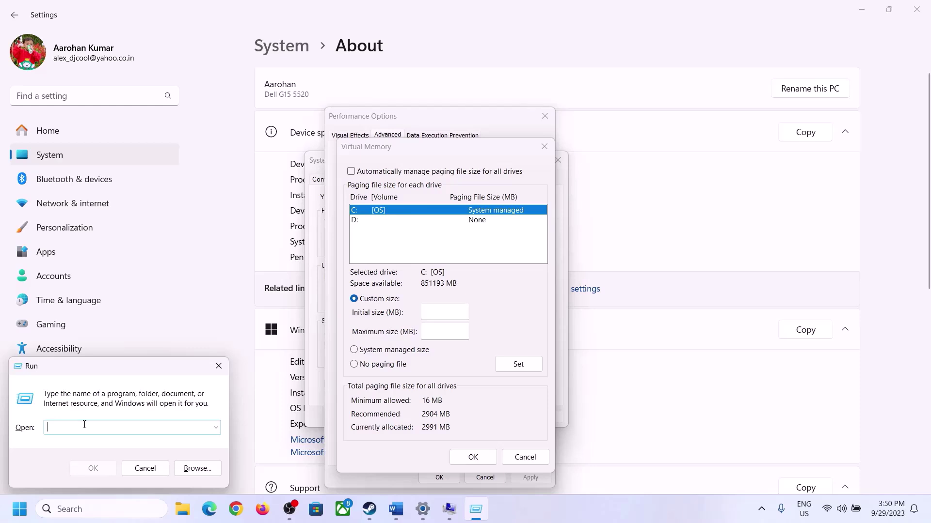
{"action": "type", "text": "calc"}
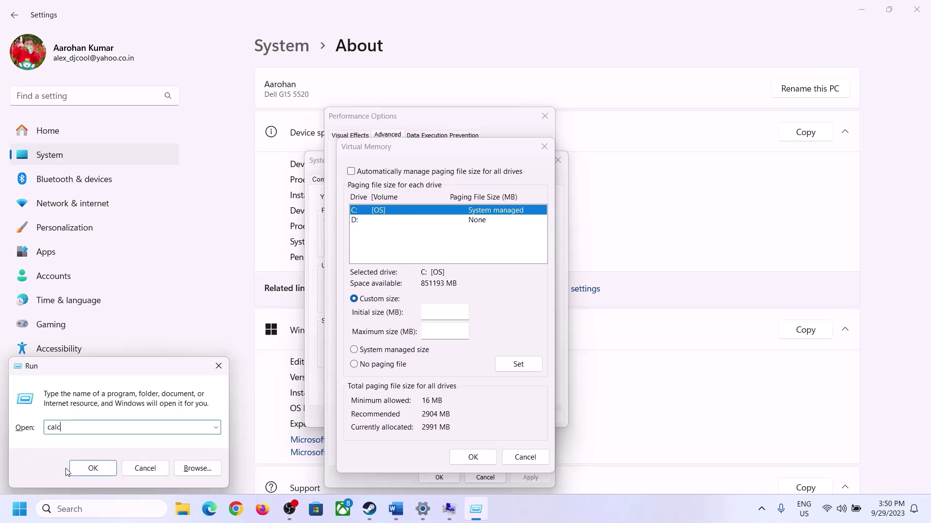
{"action": "left_click", "coordinate": [94, 468]}
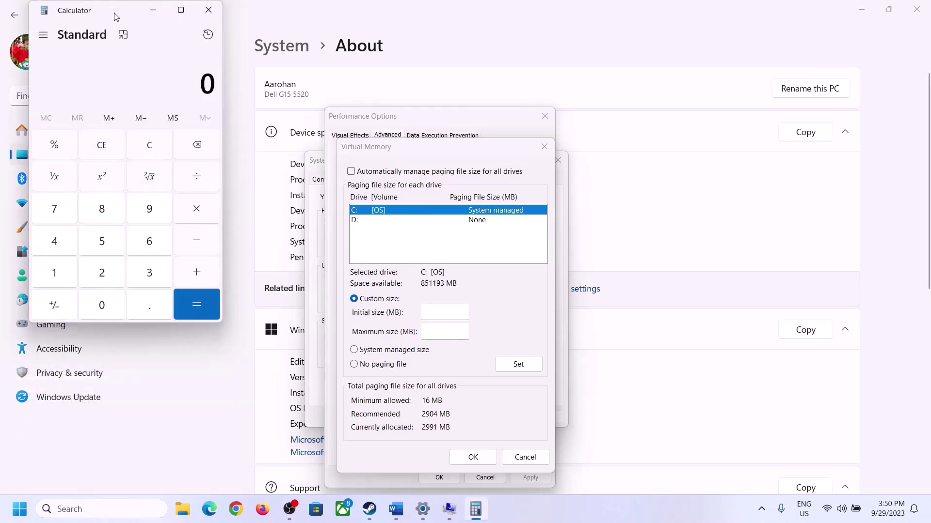
{"action": "left_click_drag", "start_coordinate": [118, 15], "coordinate": [679, 159]}
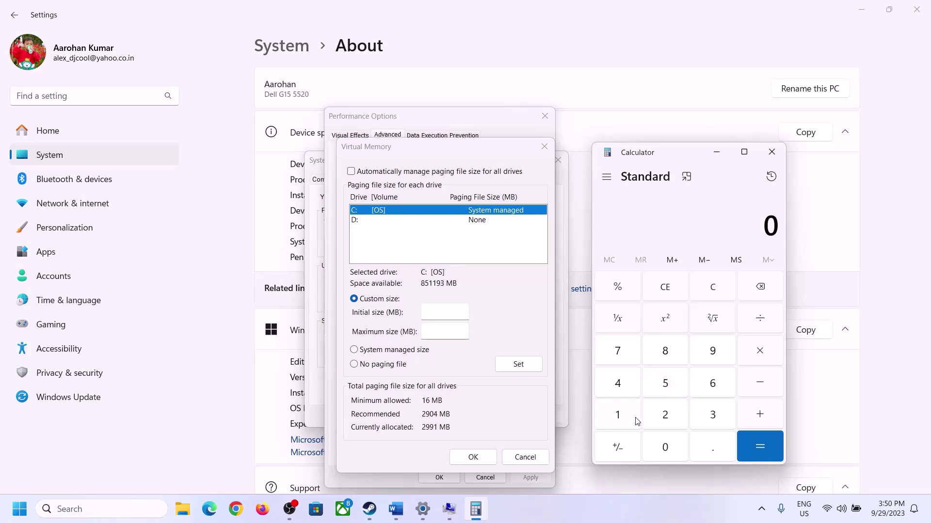
{"action": "left_click", "coordinate": [396, 516]}
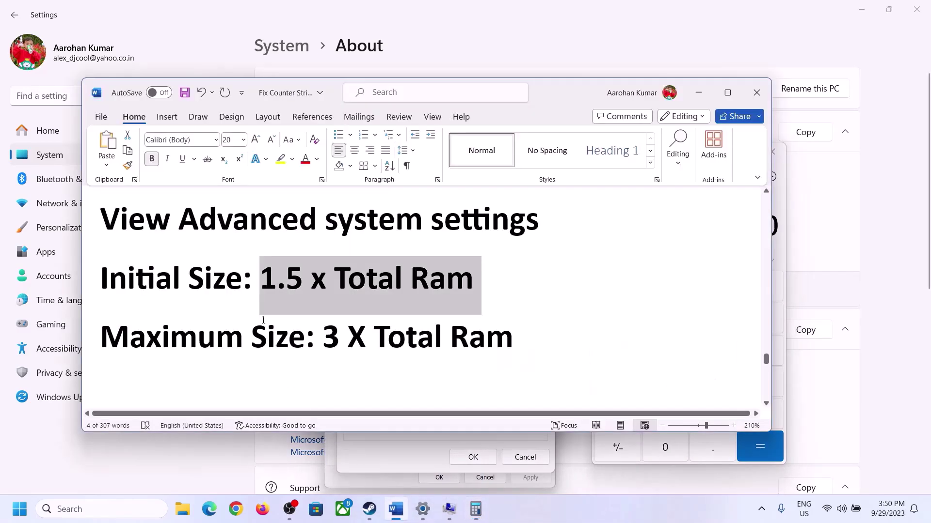
Step: In Calculator, multiply 16 by 1024 to convert the installed RAM from gigabytes to megabytes
{"action": "left_click", "coordinate": [475, 509]}
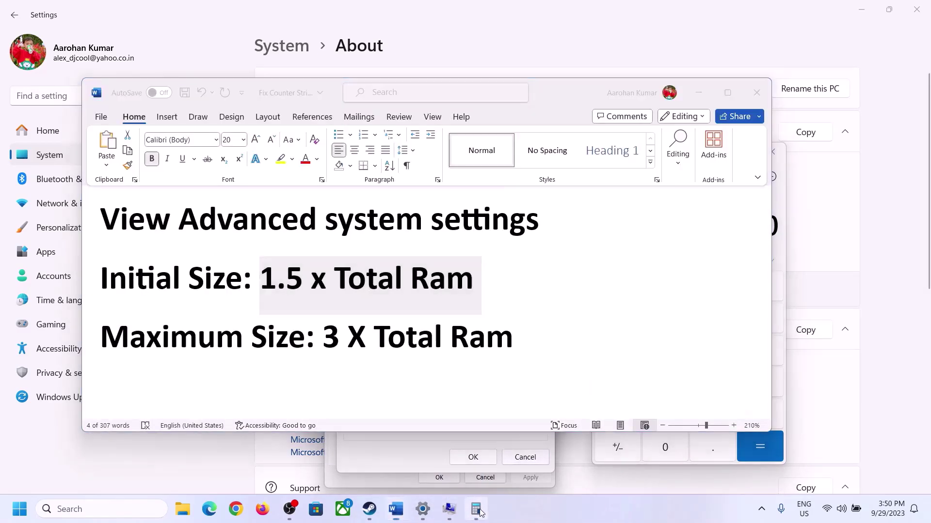
{"action": "left_click", "coordinate": [619, 417]}
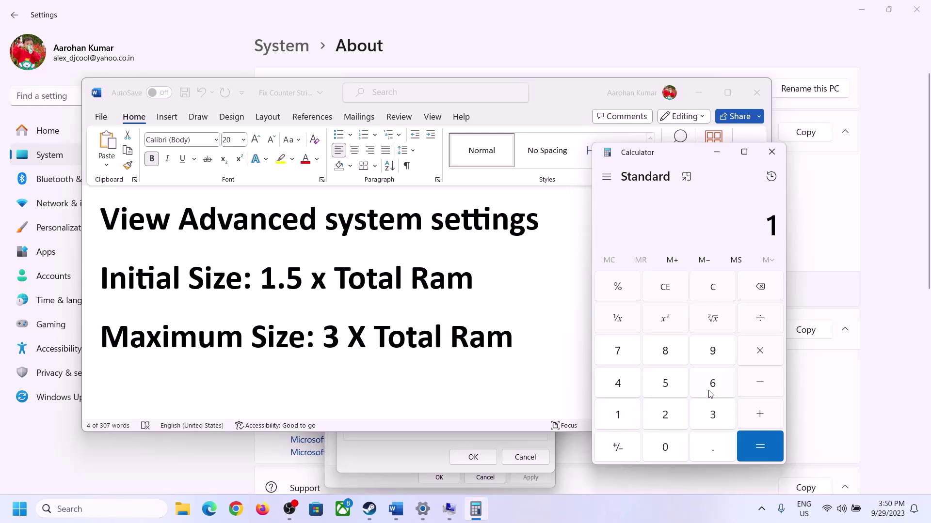
{"action": "left_click", "coordinate": [709, 389]}
{"action": "left_click", "coordinate": [715, 295]}
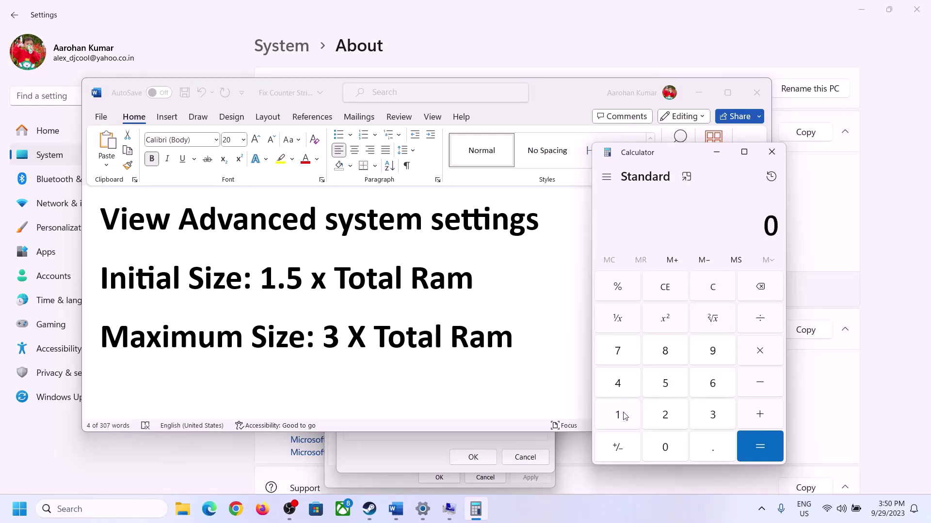
{"action": "left_click", "coordinate": [620, 414]}
{"action": "left_click", "coordinate": [711, 383]}
{"action": "left_click", "coordinate": [760, 359]}
{"action": "left_click", "coordinate": [617, 416]}
{"action": "left_click", "coordinate": [672, 456]}
{"action": "left_click", "coordinate": [665, 420]}
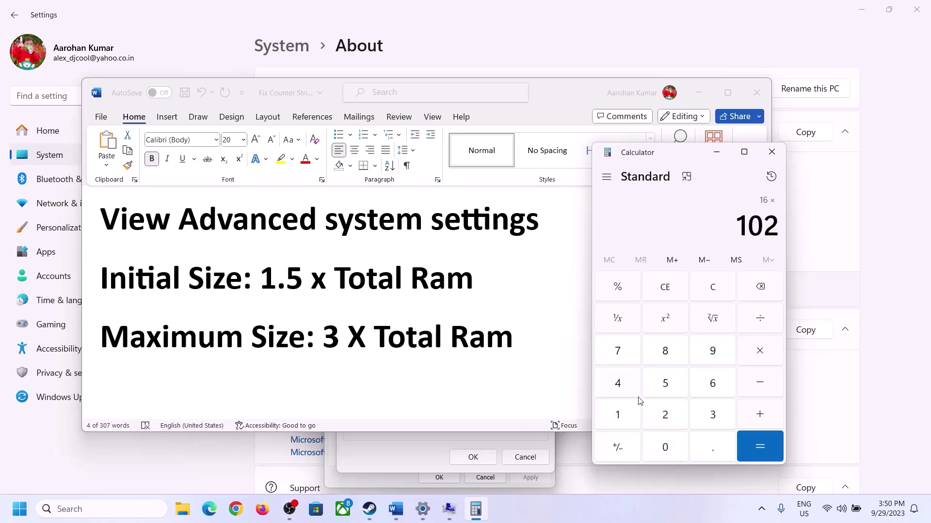
{"action": "left_click", "coordinate": [625, 391]}
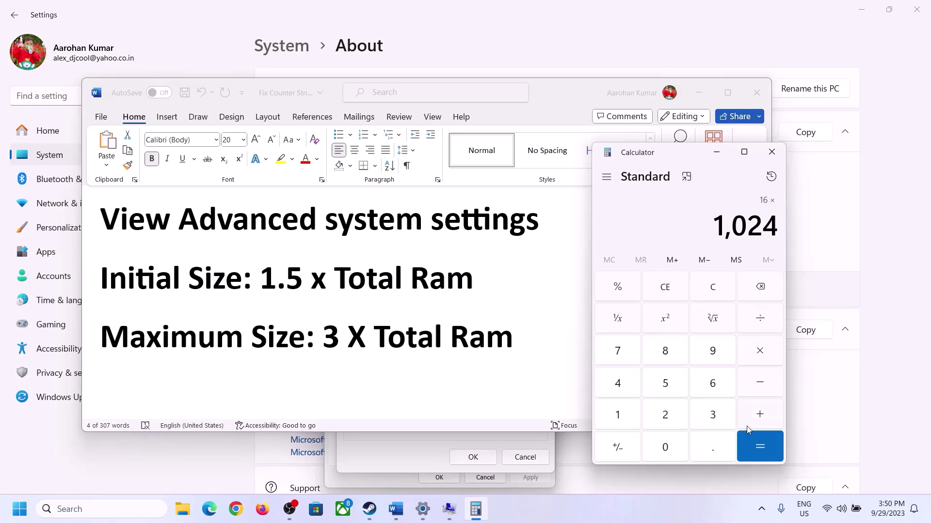
{"action": "left_click", "coordinate": [760, 450]}
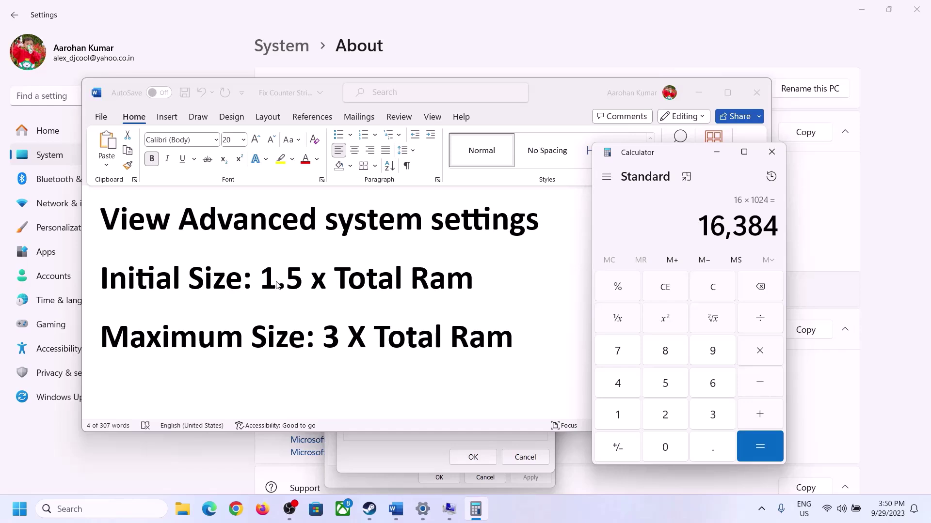
Step: Multiply the RAM in megabytes by 1.5 and enter the result, 24576, as the initial paging file size for drive C:
{"action": "left_click", "coordinate": [763, 356]}
{"action": "left_click", "coordinate": [630, 418]}
{"action": "left_click", "coordinate": [706, 448]}
{"action": "left_click", "coordinate": [675, 393]}
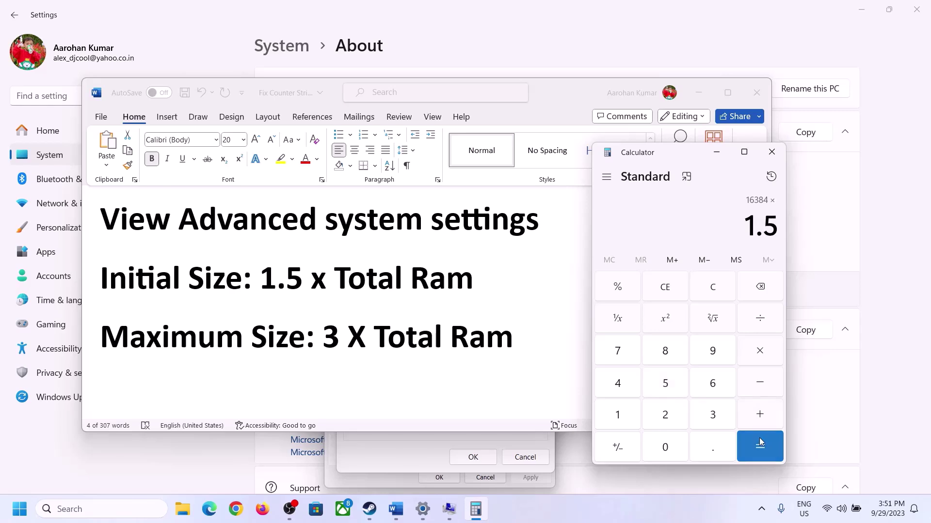
{"action": "left_click", "coordinate": [760, 444]}
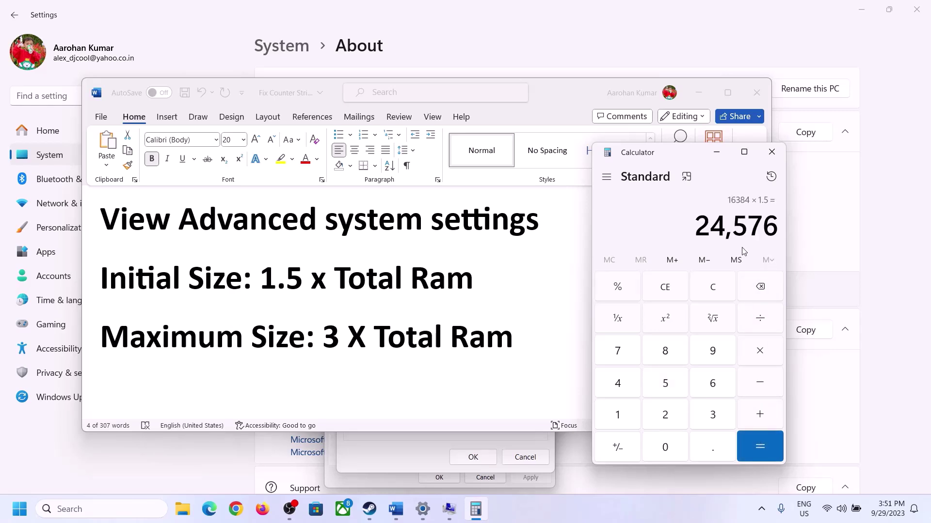
{"action": "left_click", "coordinate": [410, 455]}
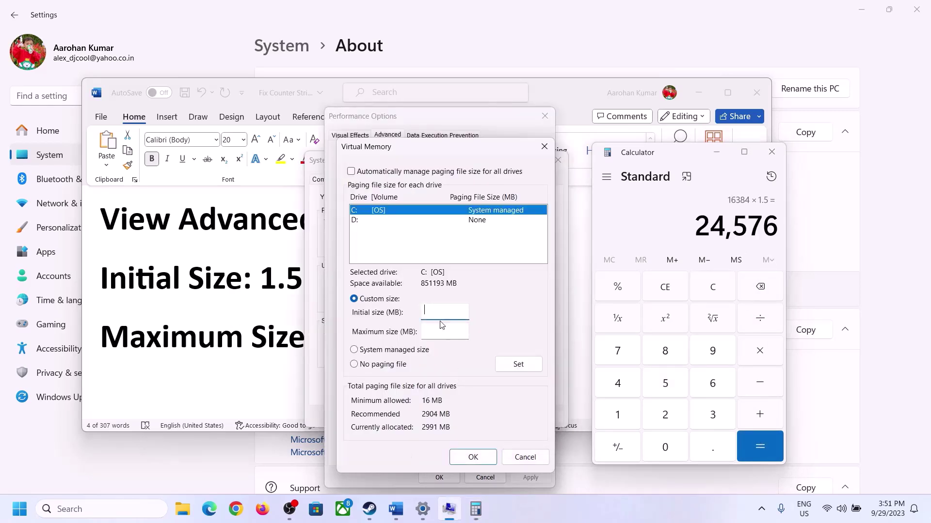
{"action": "type", "text": "24576"}
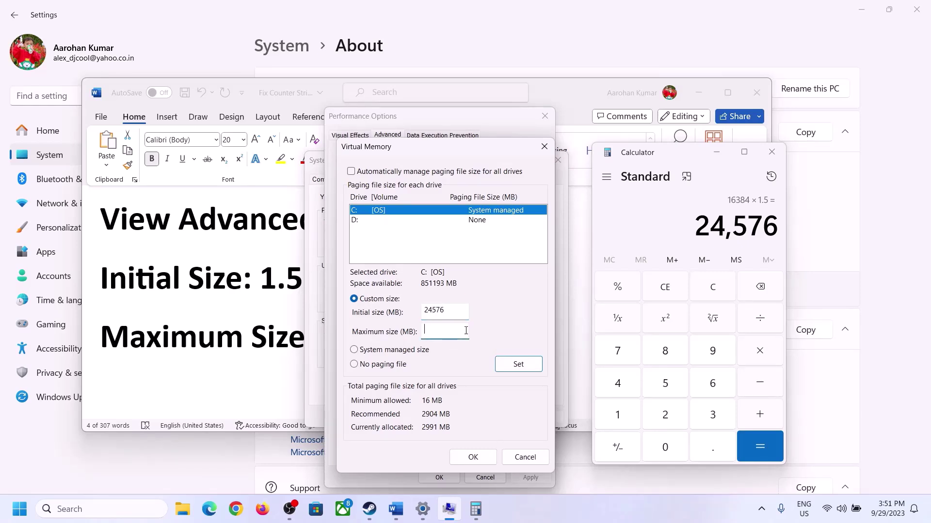
Step: Check the maximum size formula in Word and the installed RAM on the System About page, clearing Calculator in between
{"action": "left_click", "coordinate": [291, 342]}
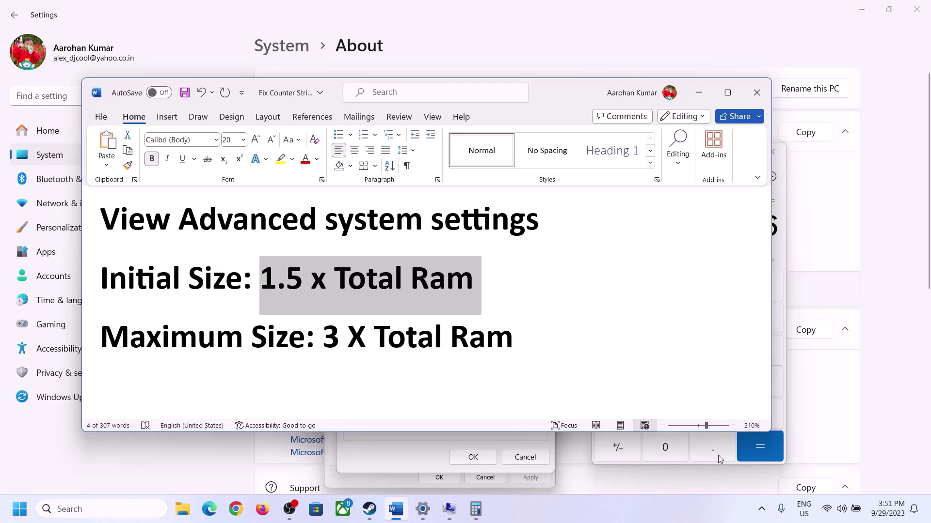
{"action": "left_click", "coordinate": [782, 253]}
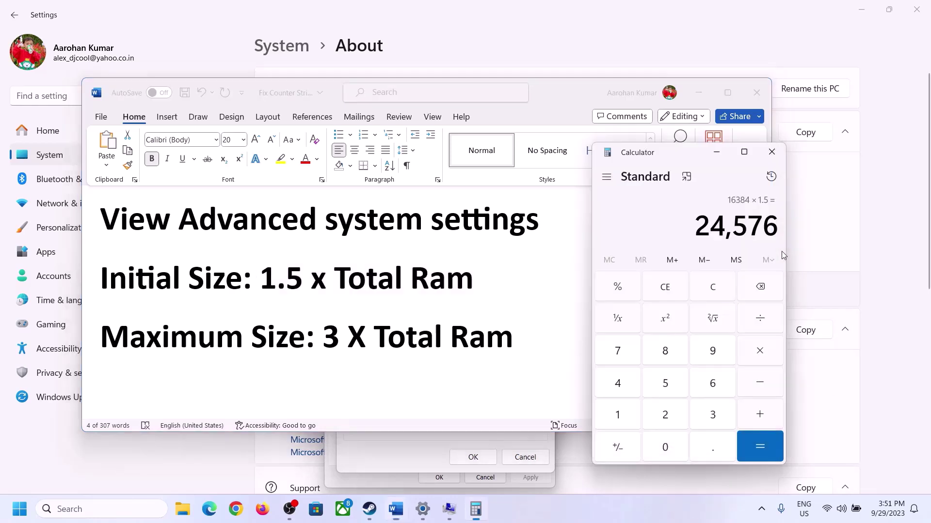
{"action": "left_click", "coordinate": [722, 288]}
{"action": "left_click", "coordinate": [423, 509]}
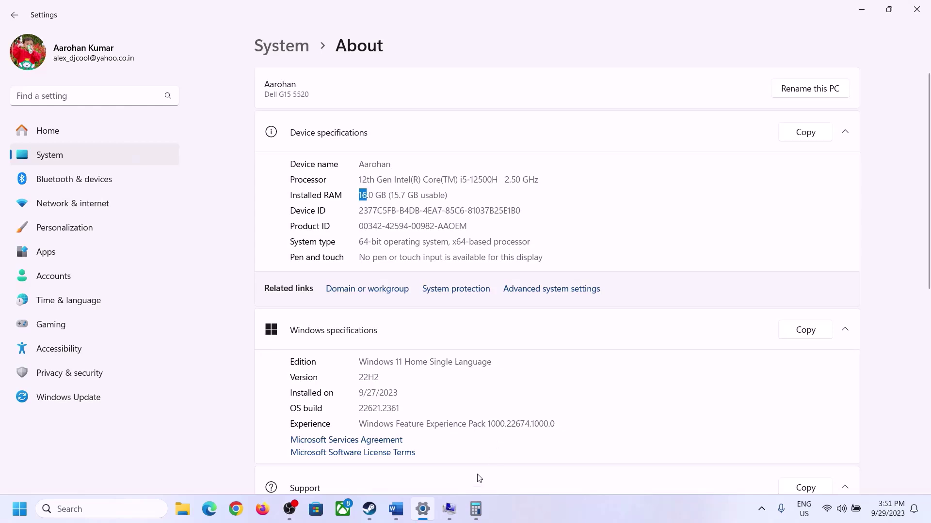
Step: Recalculate the installed RAM in megabytes as 16 x 1024 in Calculator for the maximum size
{"action": "left_click", "coordinate": [475, 509]}
{"action": "left_click", "coordinate": [628, 413]}
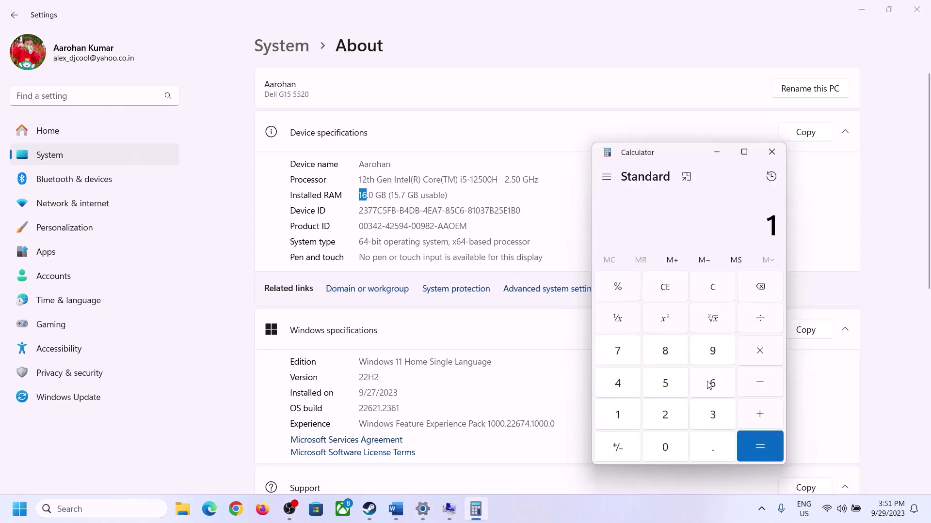
{"action": "left_click", "coordinate": [709, 386]}
{"action": "left_click", "coordinate": [753, 352]}
{"action": "left_click", "coordinate": [619, 414]}
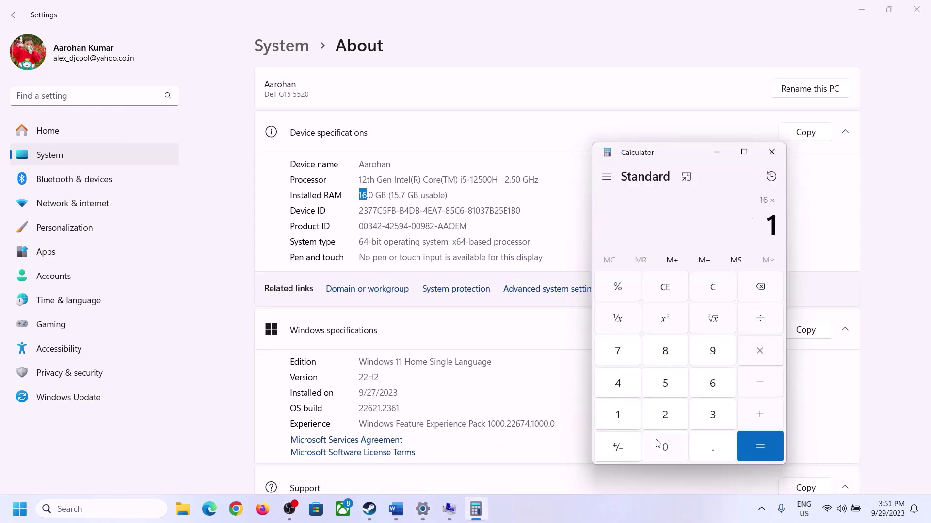
{"action": "left_click", "coordinate": [657, 444]}
{"action": "left_click", "coordinate": [665, 415]}
{"action": "left_click", "coordinate": [619, 382]}
{"action": "left_click", "coordinate": [747, 454]}
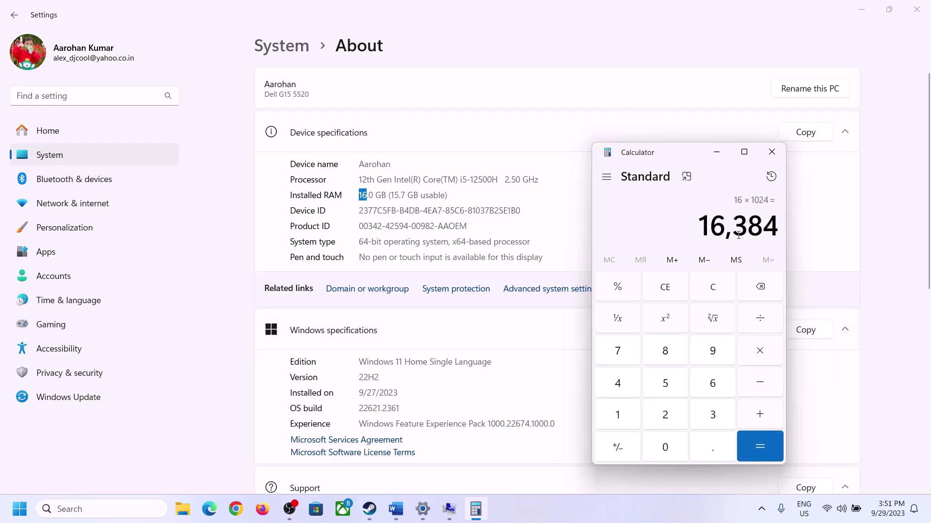
Step: Following the maximum size formula, multiply the RAM in megabytes by 3 and enter 49152 as the maximum paging file size
{"action": "left_click", "coordinate": [396, 508]}
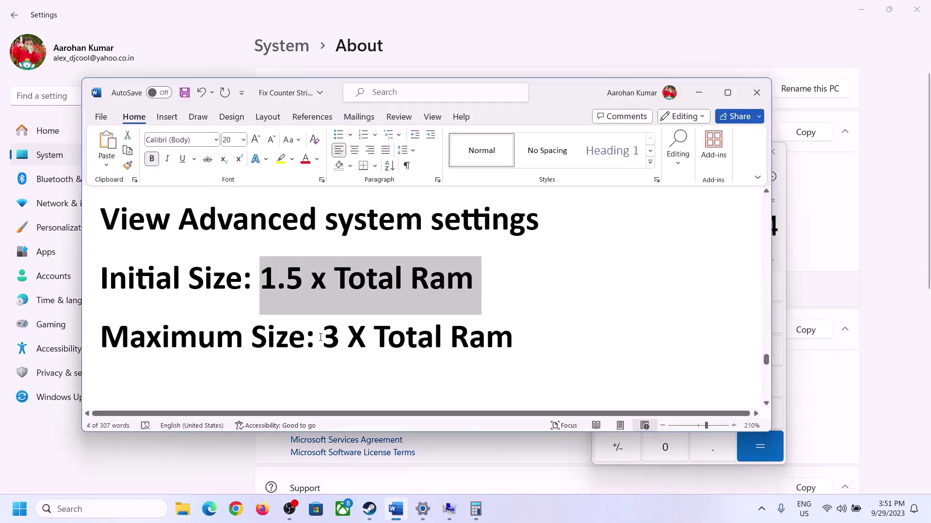
{"action": "left_click", "coordinate": [475, 509]}
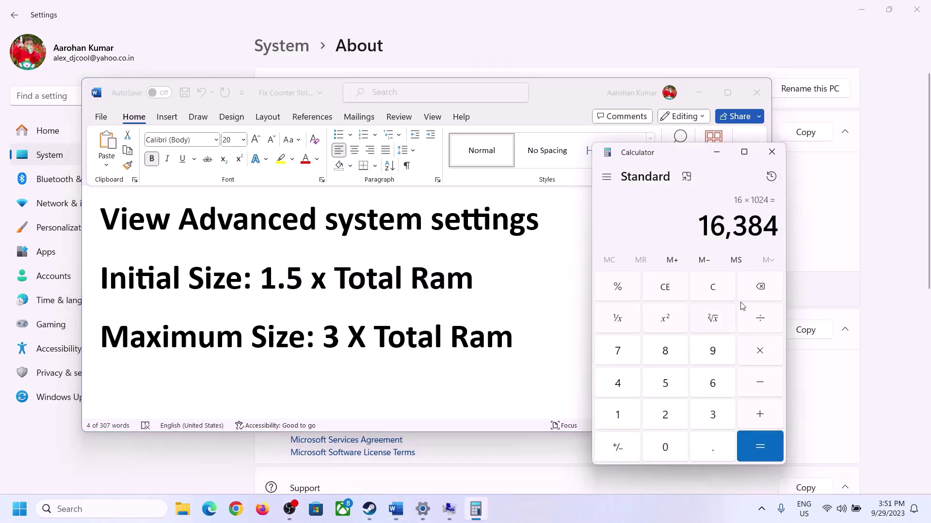
{"action": "left_click", "coordinate": [762, 356]}
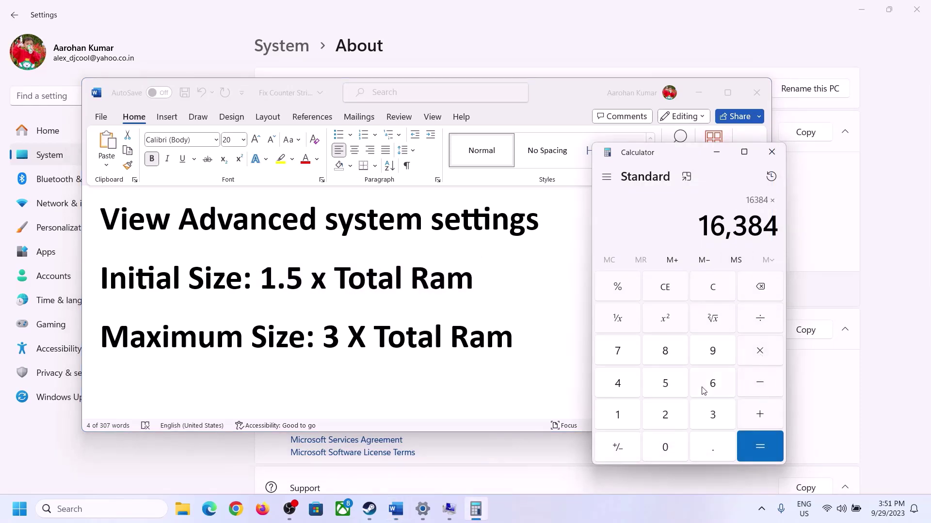
{"action": "left_click", "coordinate": [701, 417]}
{"action": "left_click", "coordinate": [767, 445]}
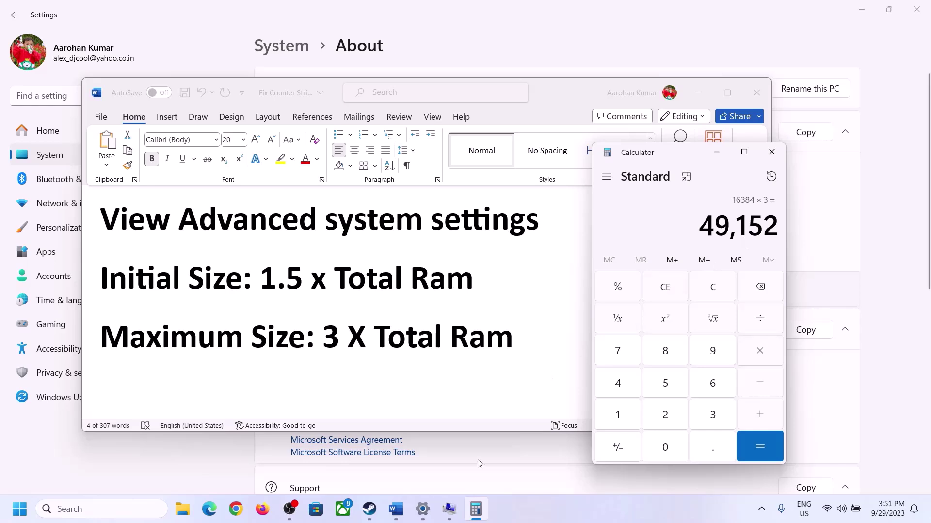
{"action": "left_click", "coordinate": [455, 504]}
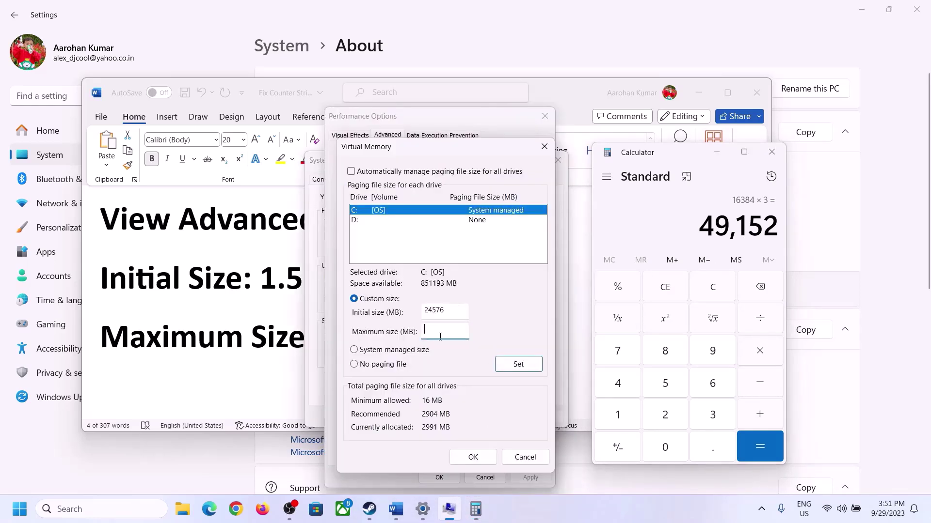
{"action": "type", "text": "9152"}
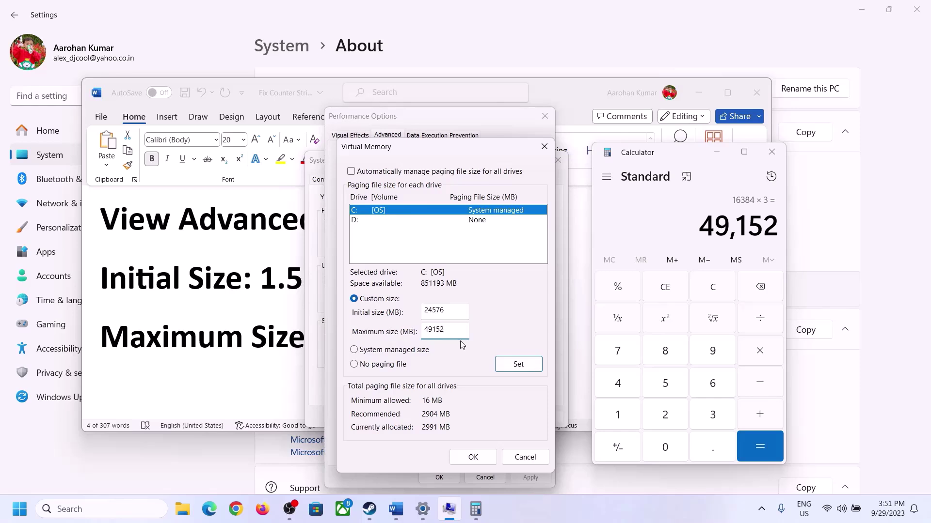
Step: Apply the custom paging file size to drive C:, confirm all the system dialogs, and dismiss the restart prompt without restarting
{"action": "left_click", "coordinate": [518, 367]}
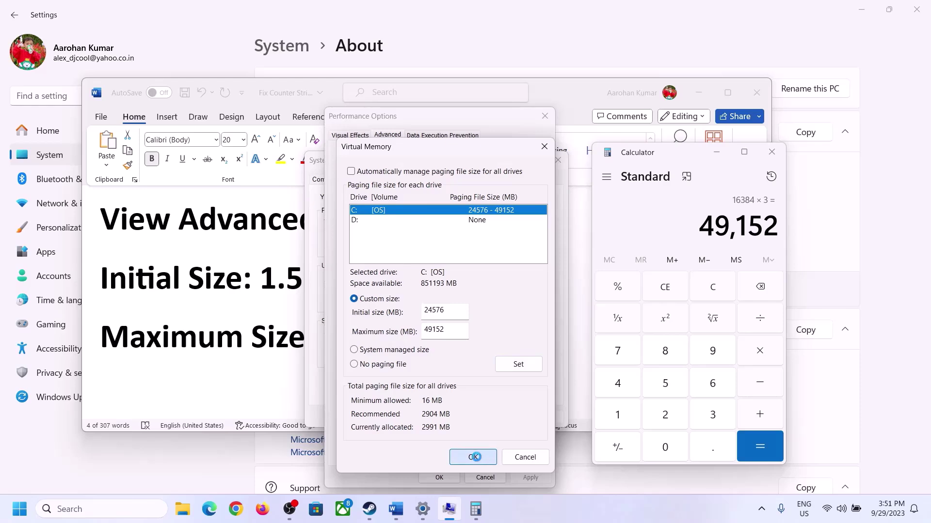
{"action": "left_click", "coordinate": [473, 457]}
{"action": "left_click", "coordinate": [578, 300]}
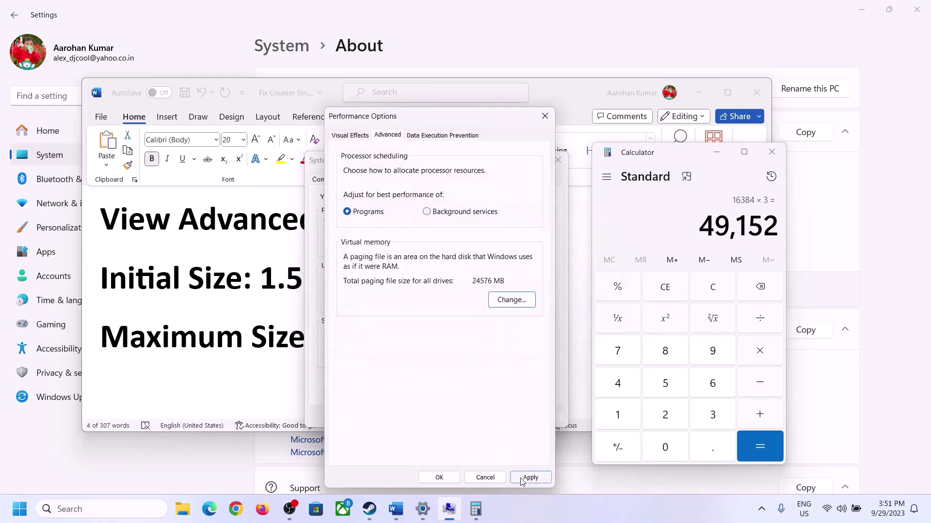
{"action": "left_click", "coordinate": [439, 478]}
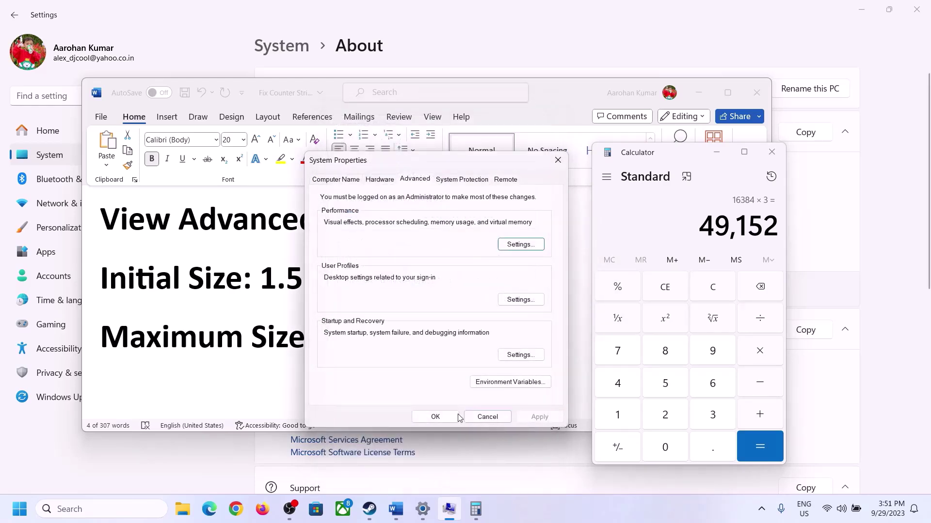
{"action": "left_click", "coordinate": [438, 416]}
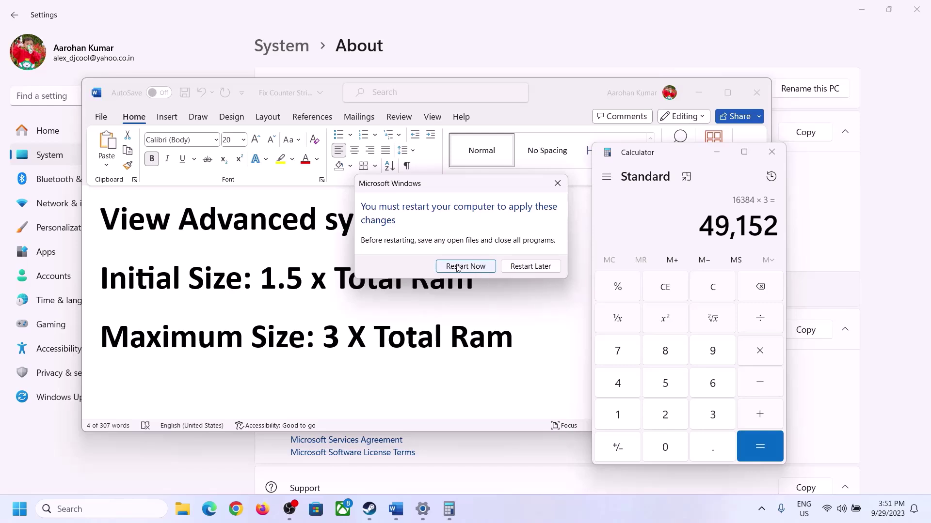
{"action": "left_click", "coordinate": [558, 184]}
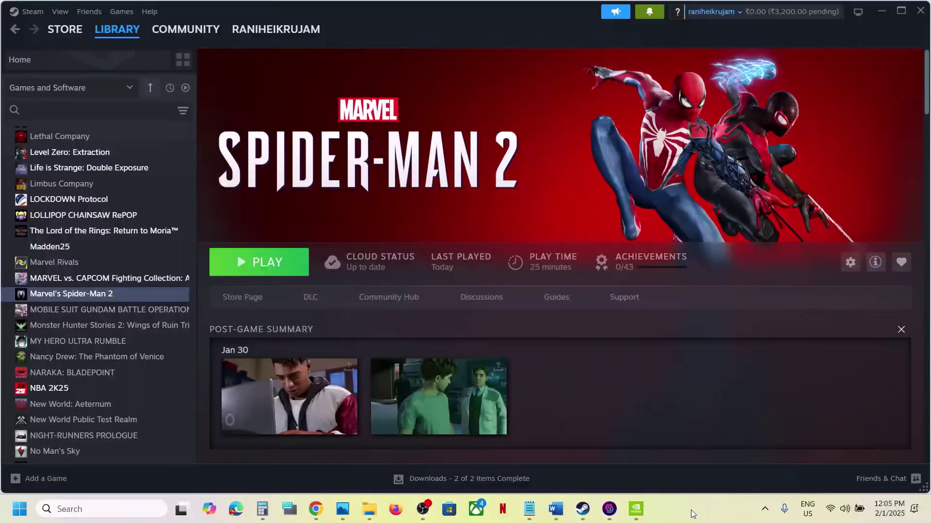
Step: Switch to the Word troubleshooting list and highlight "Update BIOS" in Step 24
{"action": "left_click", "coordinate": [557, 515]}
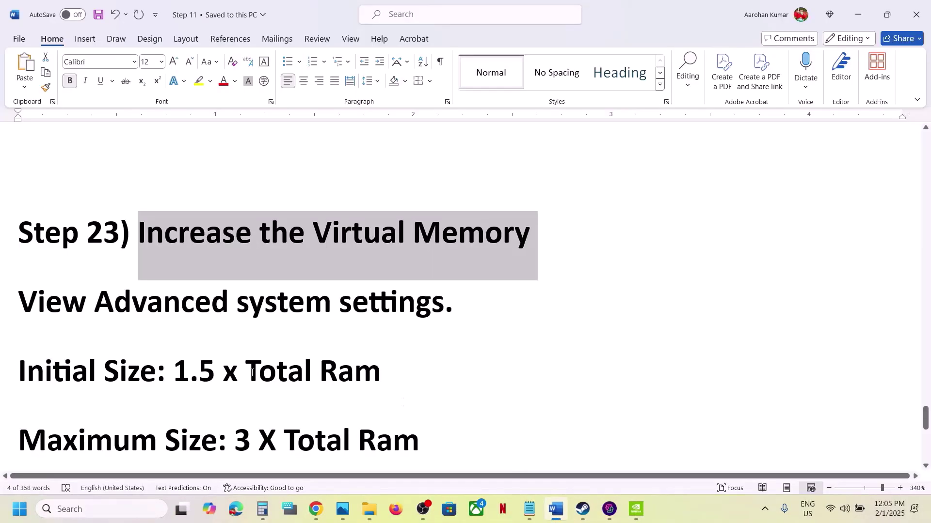
{"action": "scroll", "coordinate": [249, 381], "scroll_direction": "down", "scroll_amount": 5}
{"action": "scroll", "coordinate": [186, 382], "scroll_direction": "up", "scroll_amount": 3}
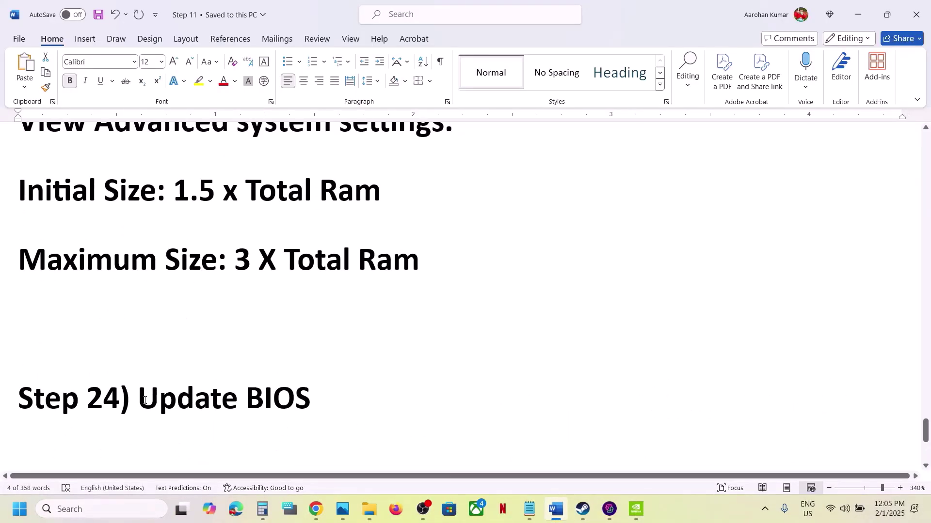
{"action": "left_click_drag", "start_coordinate": [139, 395], "coordinate": [312, 390]}
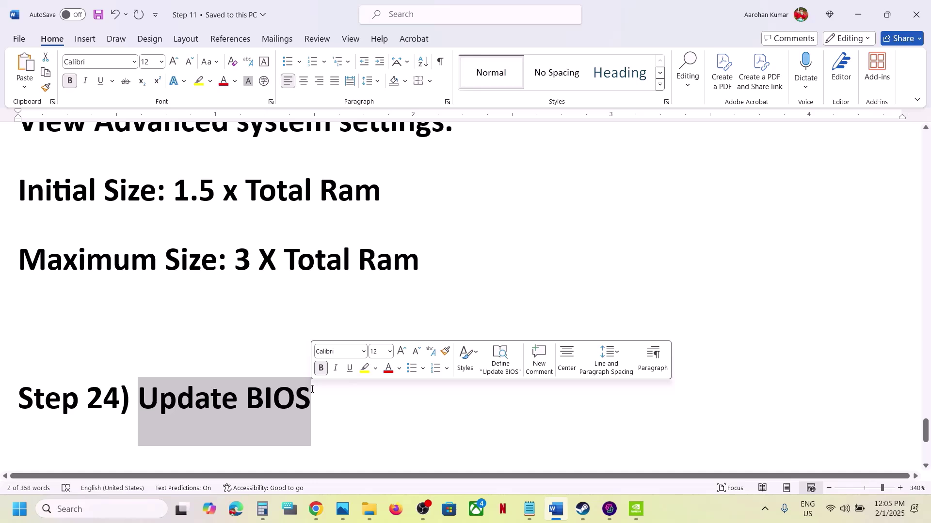
{"action": "scroll", "coordinate": [208, 383], "scroll_direction": "down", "scroll_amount": 1}
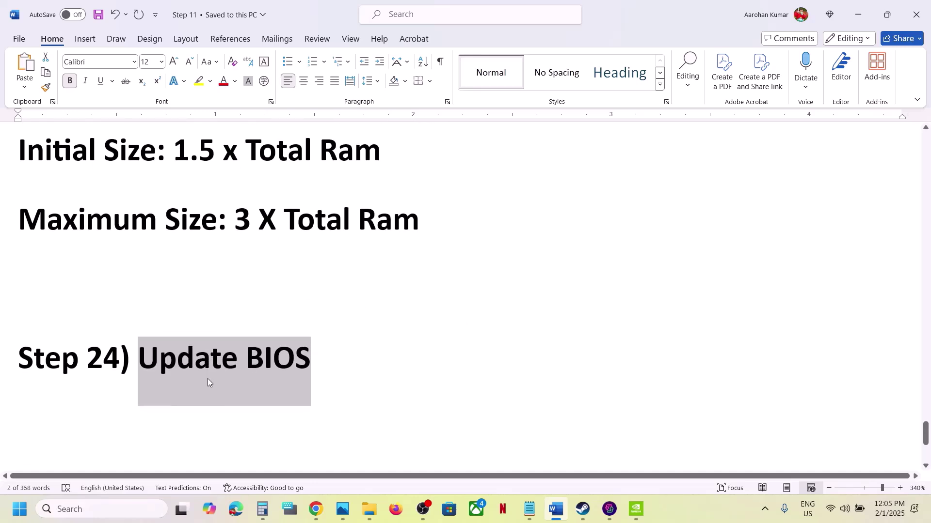
{"action": "left_click", "coordinate": [845, 509]}
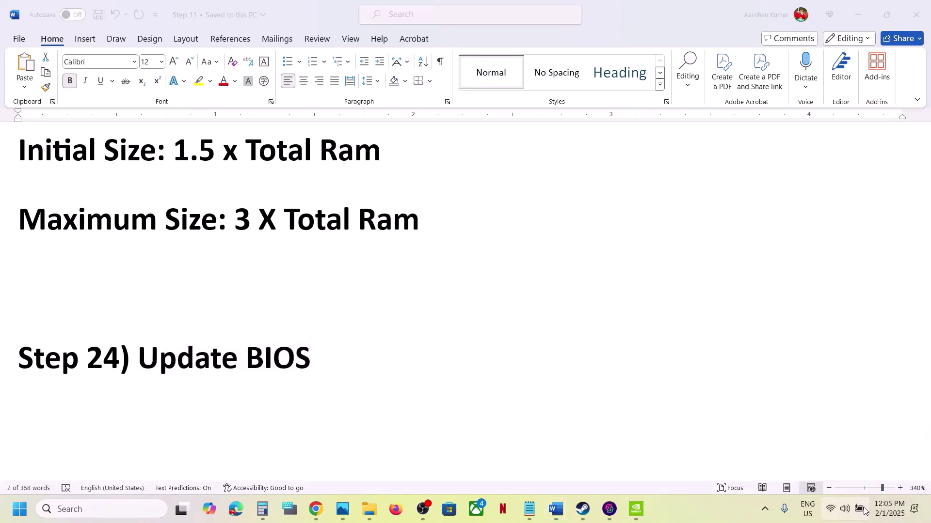